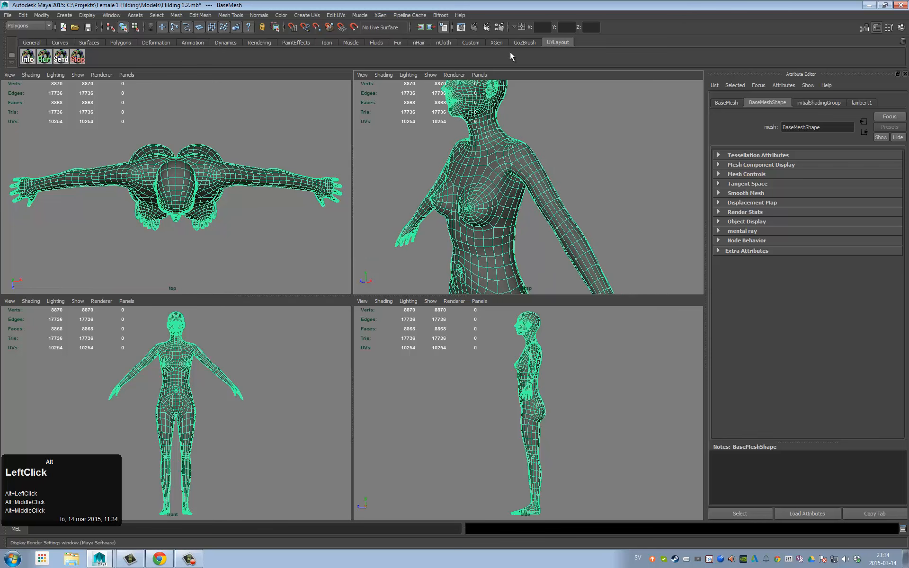
Step: Examine the female base mesh's upper body from the front, back and sides in the perspective view
alt+drag(515, 150, 467, 169)
alt+middle_drag(564, 154, 529, 173)
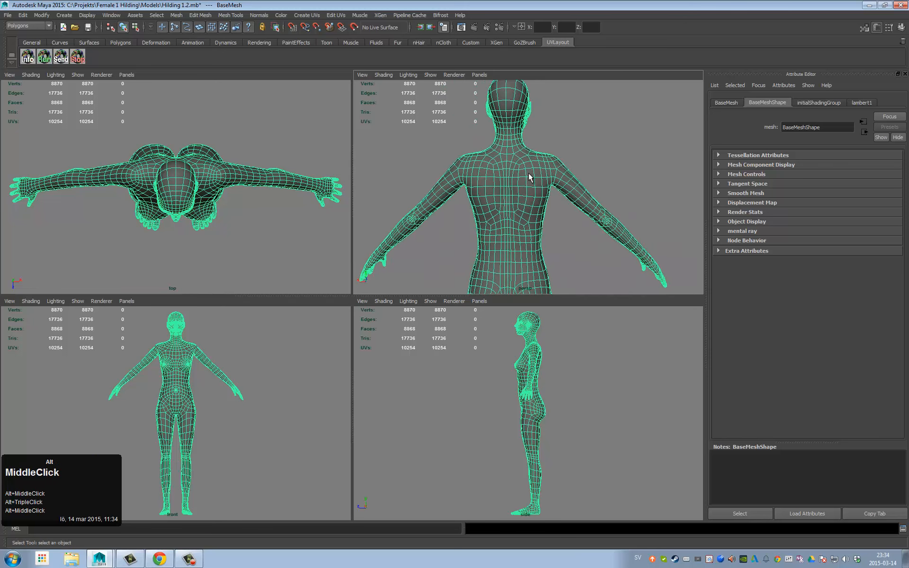
alt+drag(529, 174, 586, 175)
alt+middle_drag(585, 172, 562, 149)
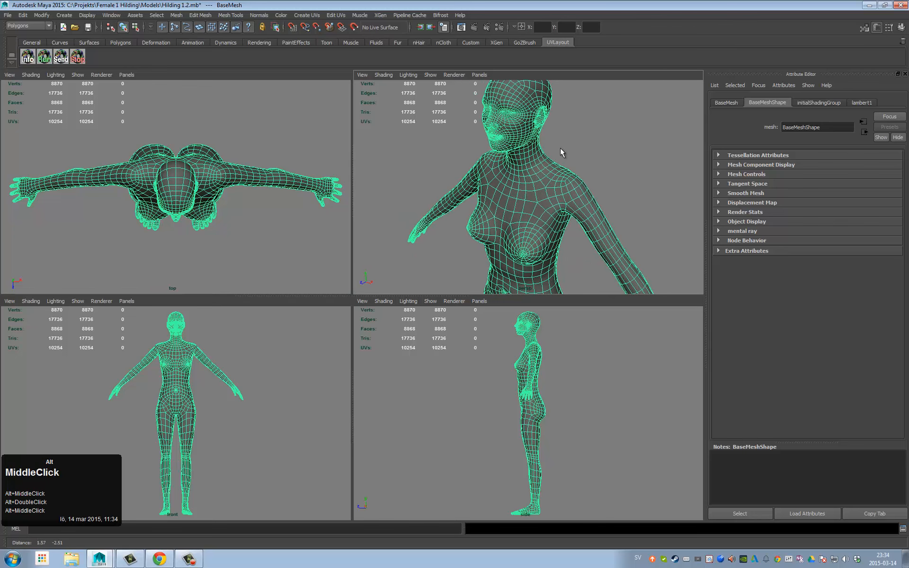
alt+drag(561, 149, 590, 150)
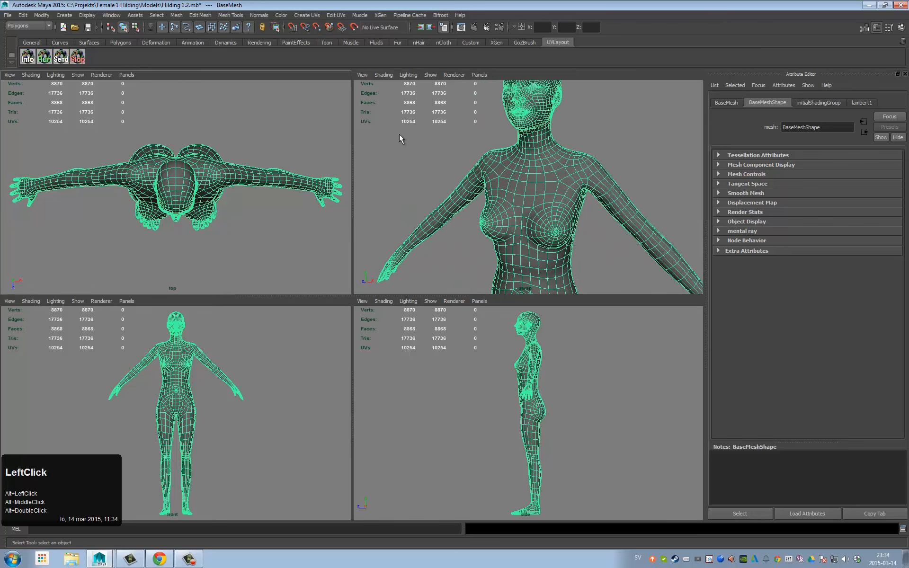
alt+middle_drag(559, 135, 530, 166)
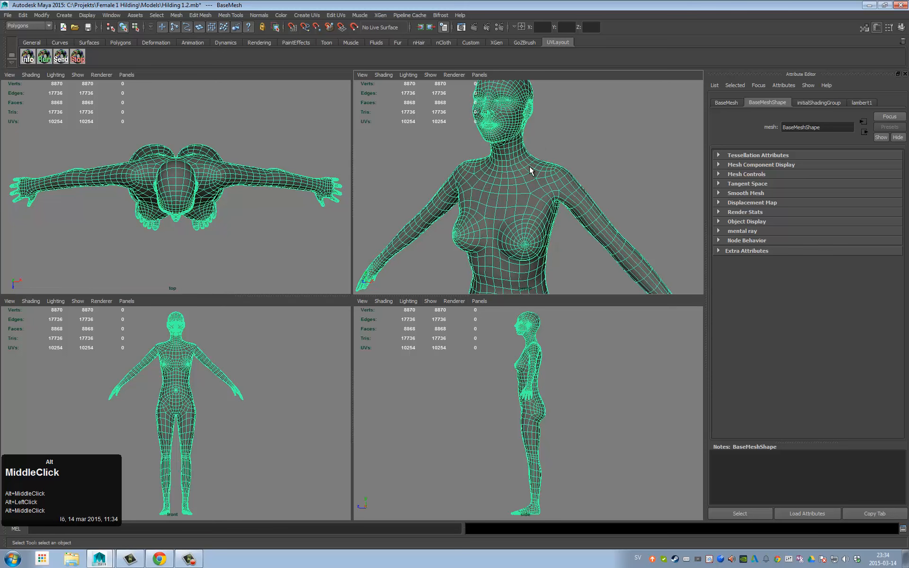
alt+drag(529, 166, 528, 164)
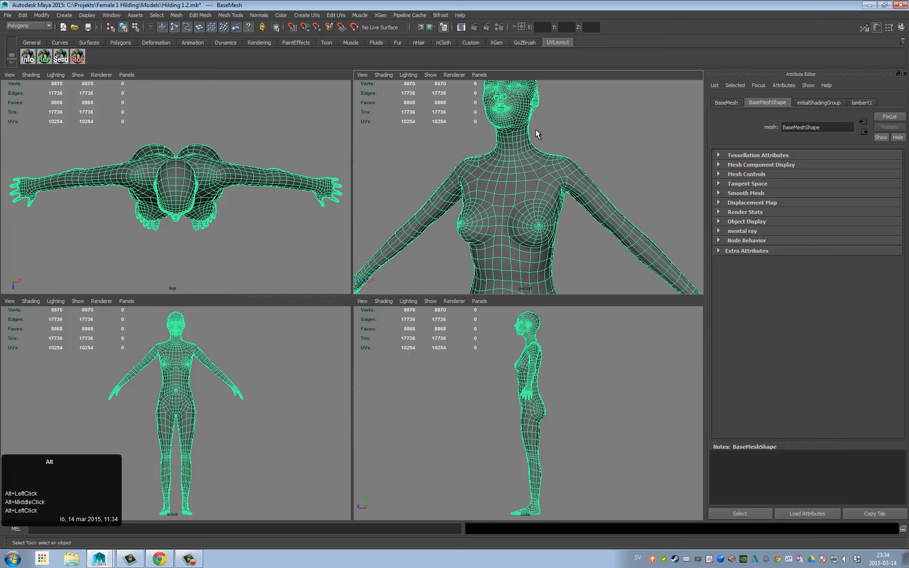
alt+middle_drag(535, 131, 514, 190)
alt+drag(514, 190, 455, 203)
alt+middle_drag(454, 204, 476, 149)
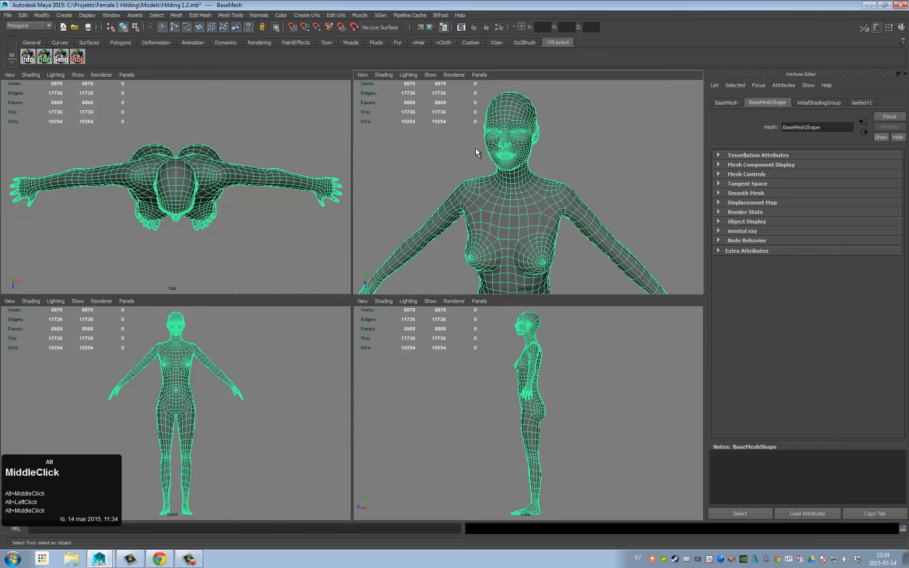
Step: Launch UVLayout through the Maya plugin window, and open and dismiss its program information
click(28, 60)
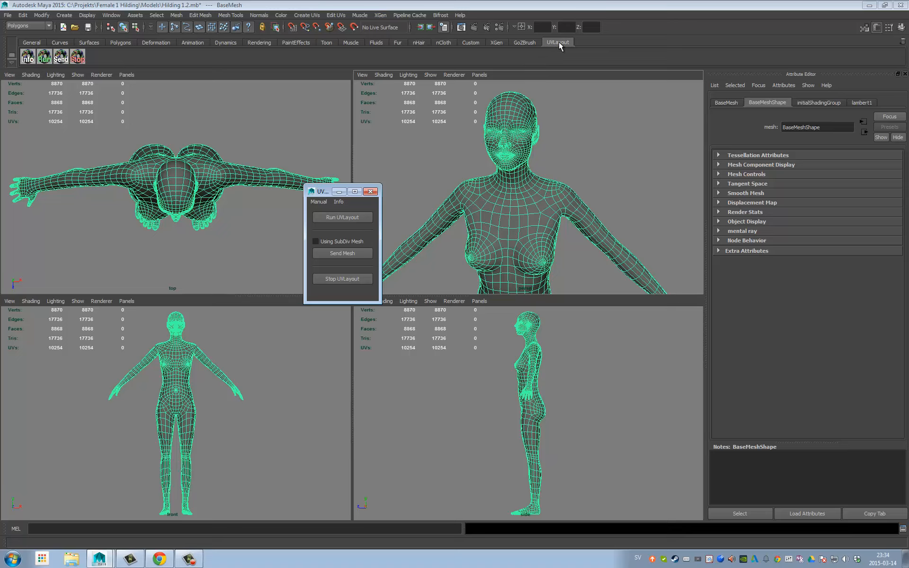
click(344, 218)
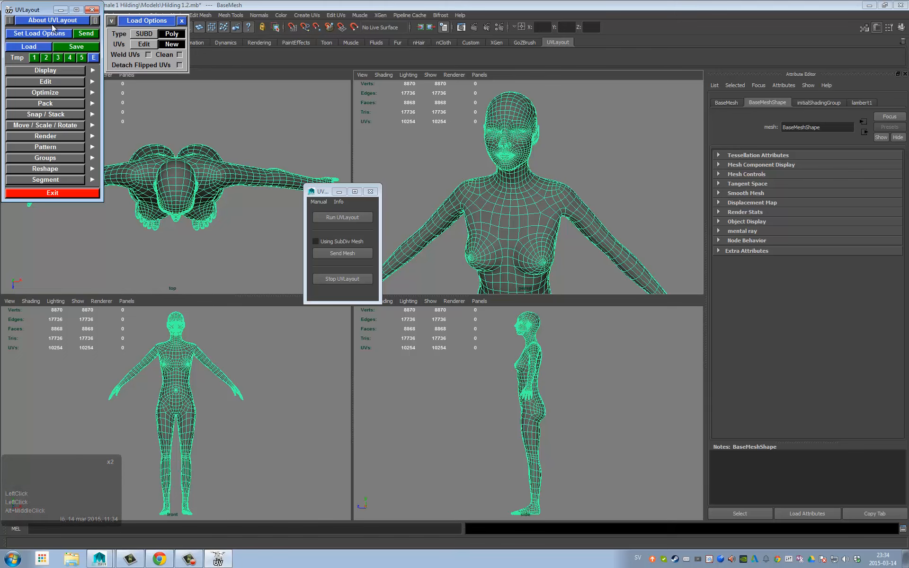
click(70, 22)
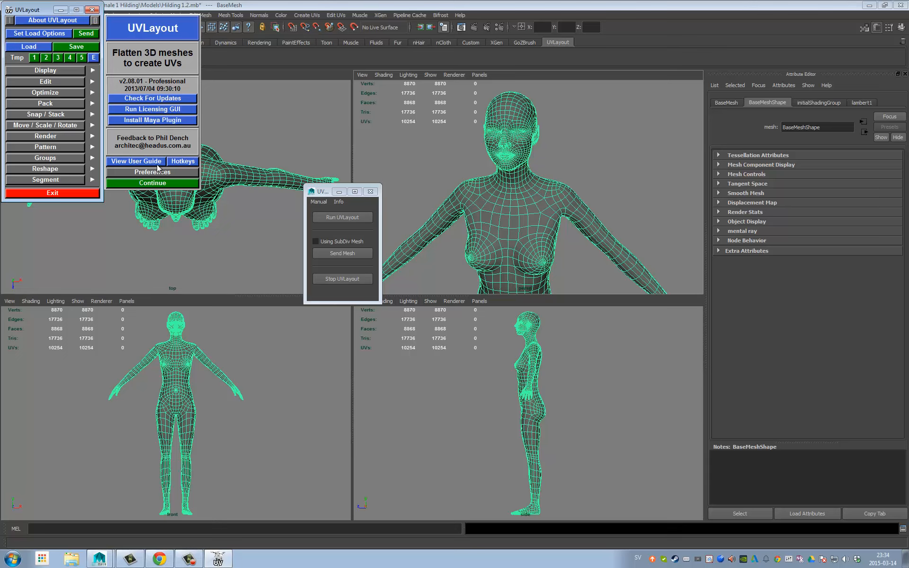
click(157, 184)
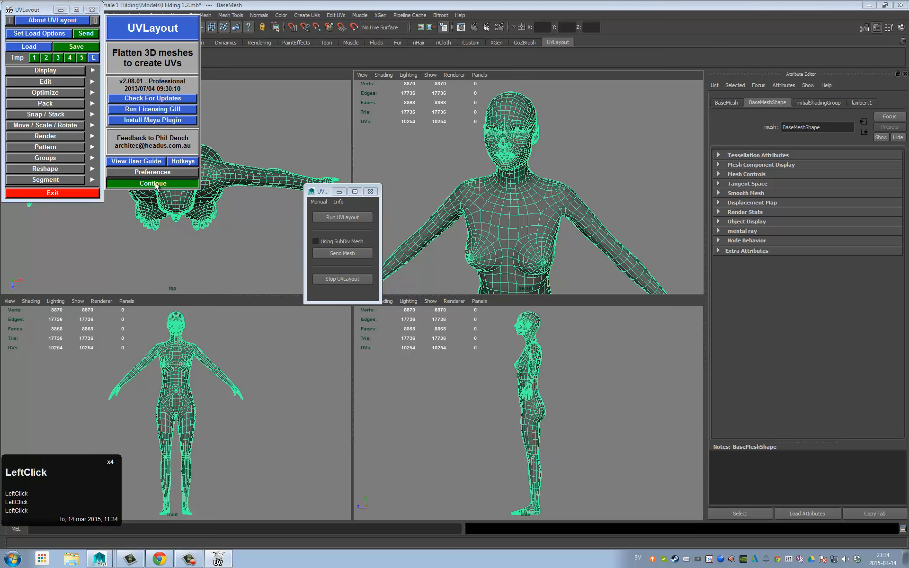
Step: Rearrange the UVLayout main and load options windows, and send the selected base mesh to UVLayout
drag(36, 9, 36, 52)
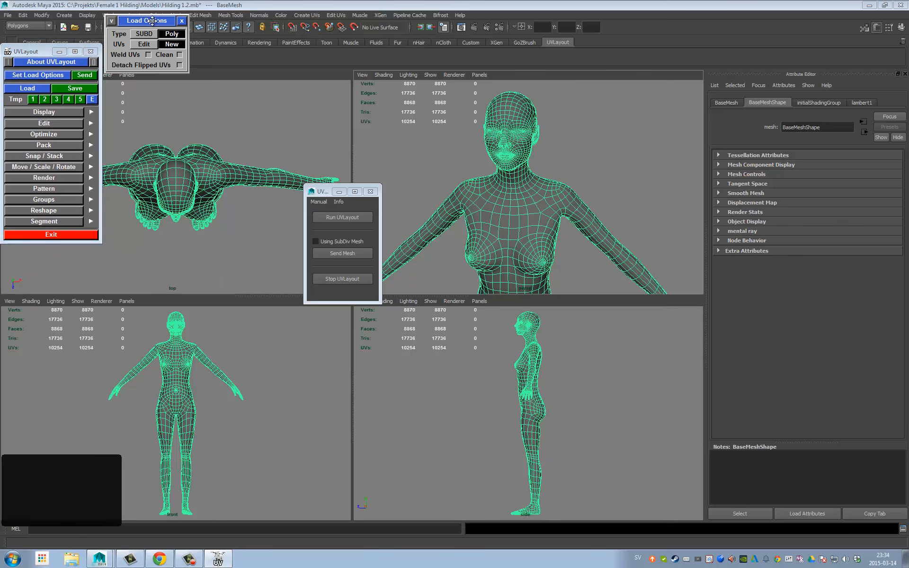
drag(153, 21, 159, 47)
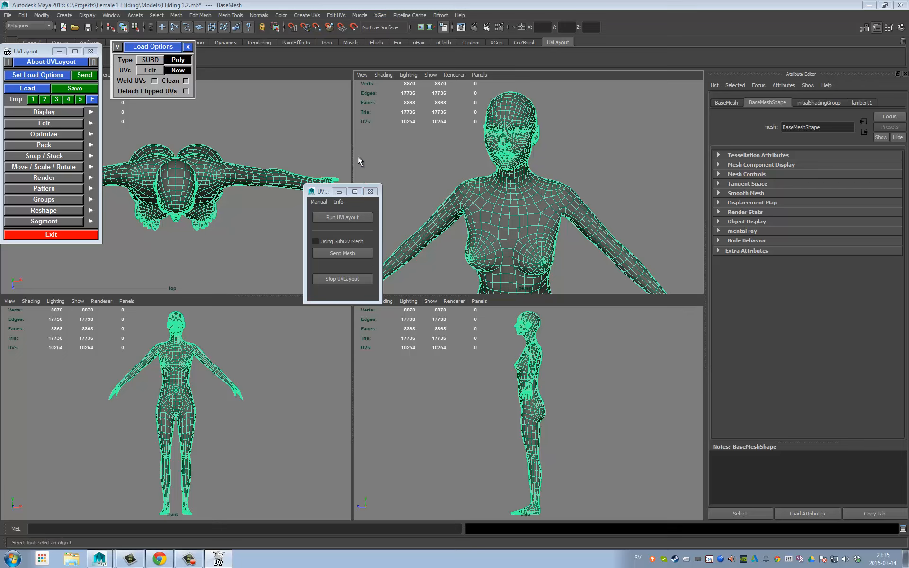
click(351, 254)
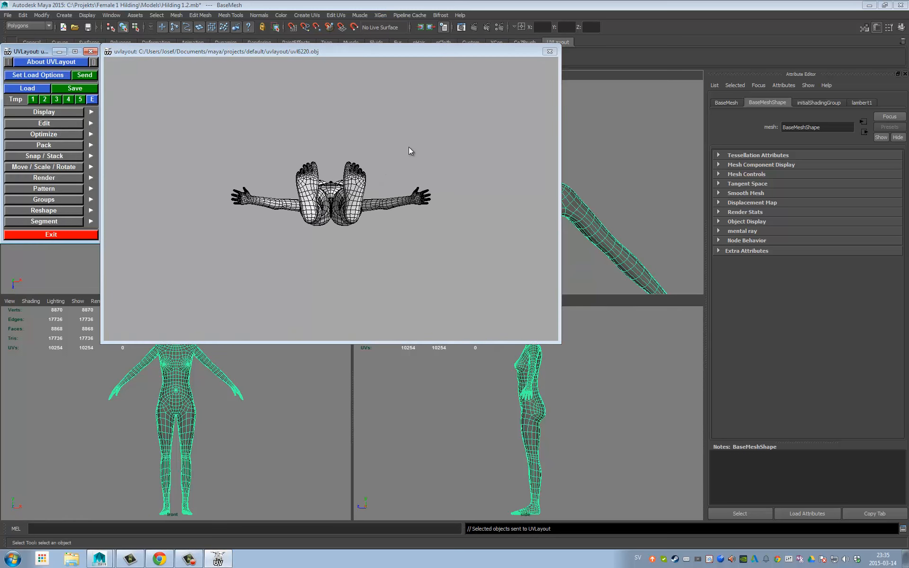
Step: Examine the loaded mesh in UVLayout from the front, from the full body in to the torso
drag(398, 158, 433, 181)
right_drag(433, 181, 344, 146)
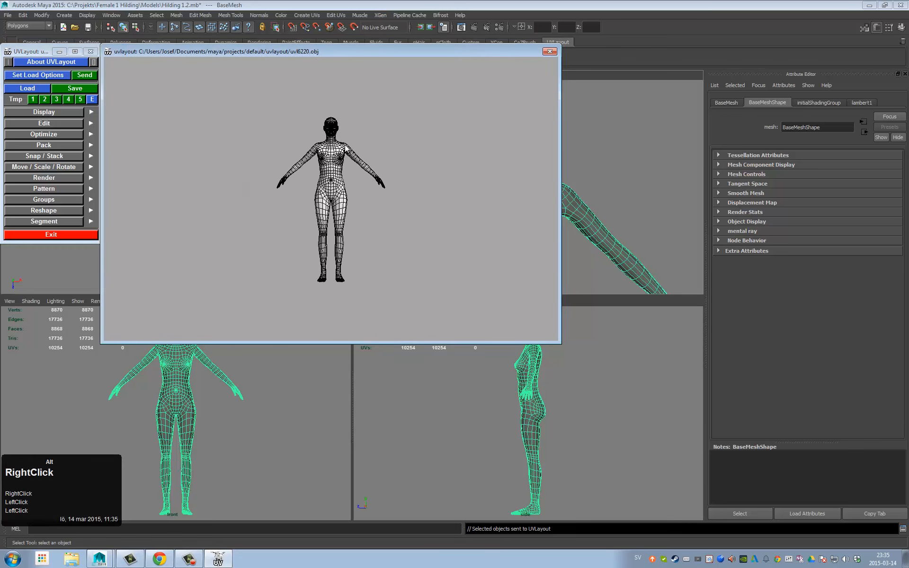
drag(340, 161, 340, 181)
right_drag(352, 176, 444, 177)
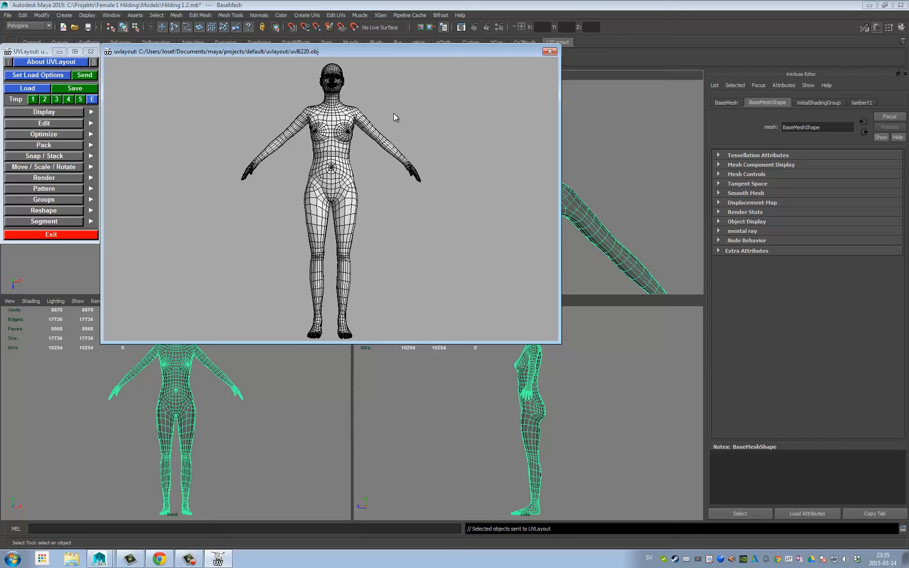
alt+middle_drag(390, 124, 383, 161)
alt+right_drag(382, 161, 502, 160)
alt+middle_drag(502, 160, 370, 144)
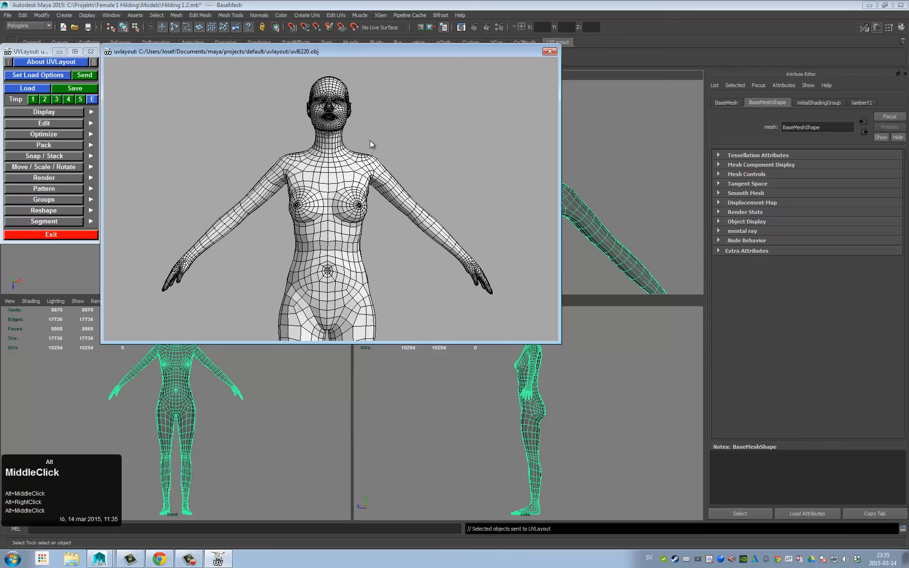
drag(367, 158, 438, 154)
alt+right_drag(438, 154, 384, 151)
alt+middle_drag(384, 151, 363, 155)
alt+drag(363, 155, 294, 224)
alt+right_drag(294, 224, 578, 199)
alt+middle_drag(376, 150, 373, 177)
alt+right_drag(374, 177, 572, 193)
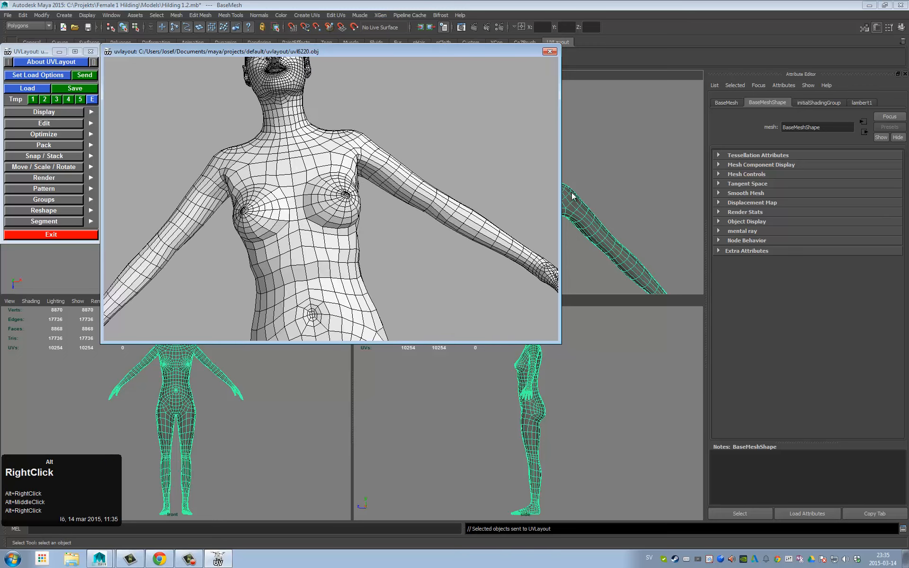
Step: Examine the mesh's side, hips, arms and shoulders from several angles
alt+drag(357, 190, 339, 178)
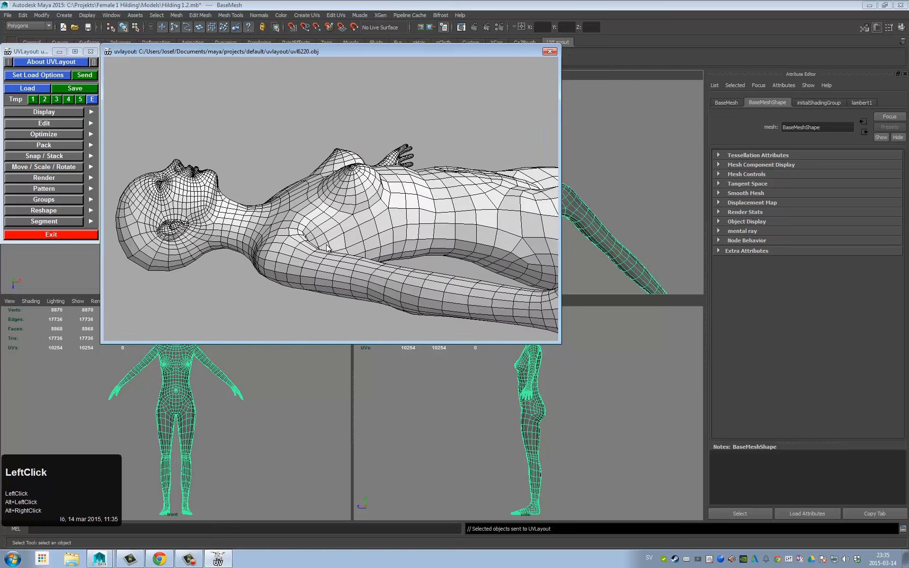
drag(370, 250, 359, 240)
alt+middle_drag(451, 218, 318, 171)
alt+drag(318, 171, 326, 199)
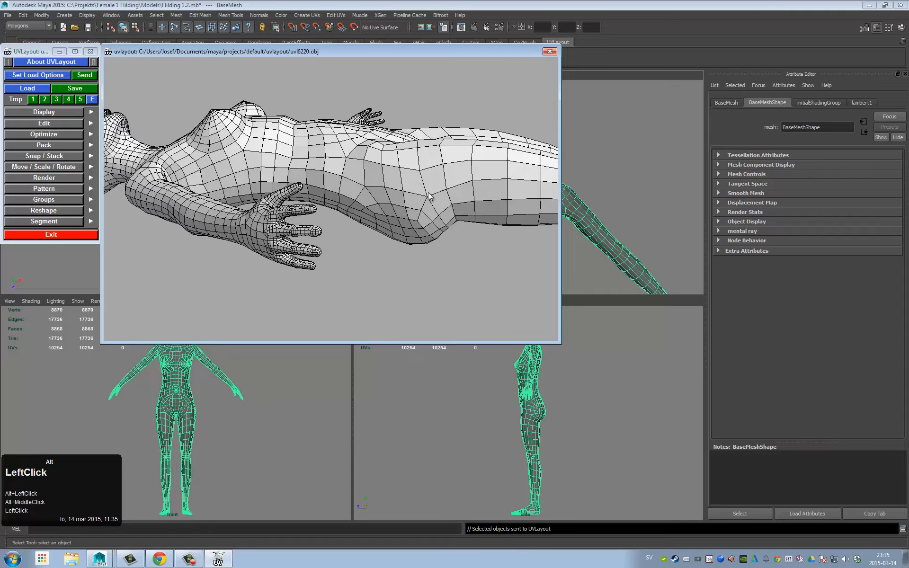
alt+right_drag(360, 199, 303, 198)
alt+drag(327, 198, 345, 239)
alt+middle_drag(345, 240, 398, 244)
alt+drag(398, 243, 379, 208)
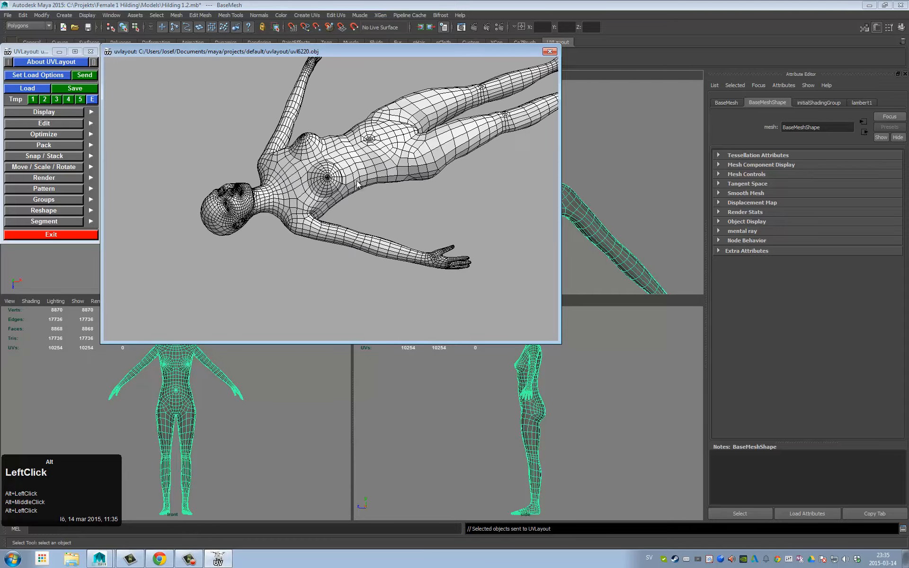
alt+right_drag(379, 209, 308, 213)
alt+middle_drag(308, 213, 335, 197)
alt+drag(335, 197, 303, 180)
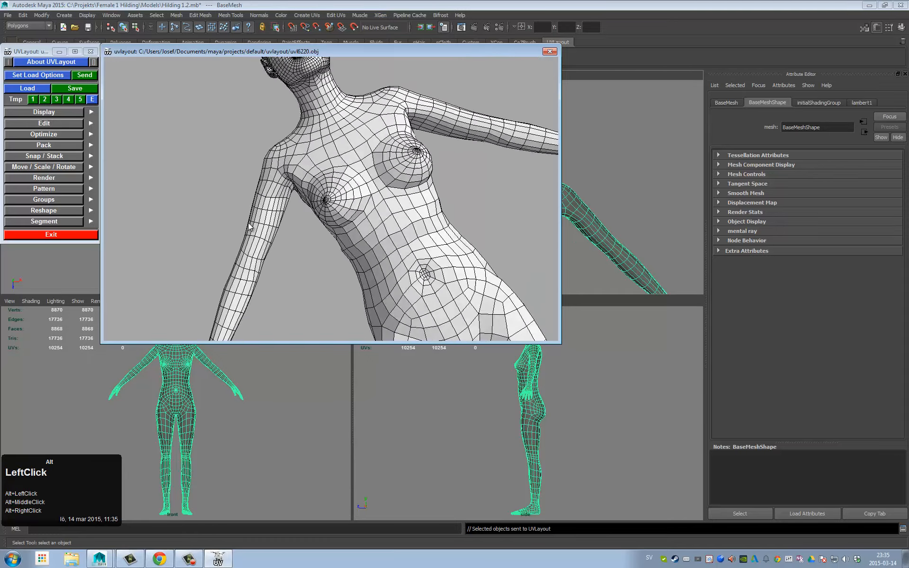
alt+right_drag(303, 180, 274, 158)
alt+middle_drag(275, 158, 287, 148)
alt+right_drag(287, 147, 388, 166)
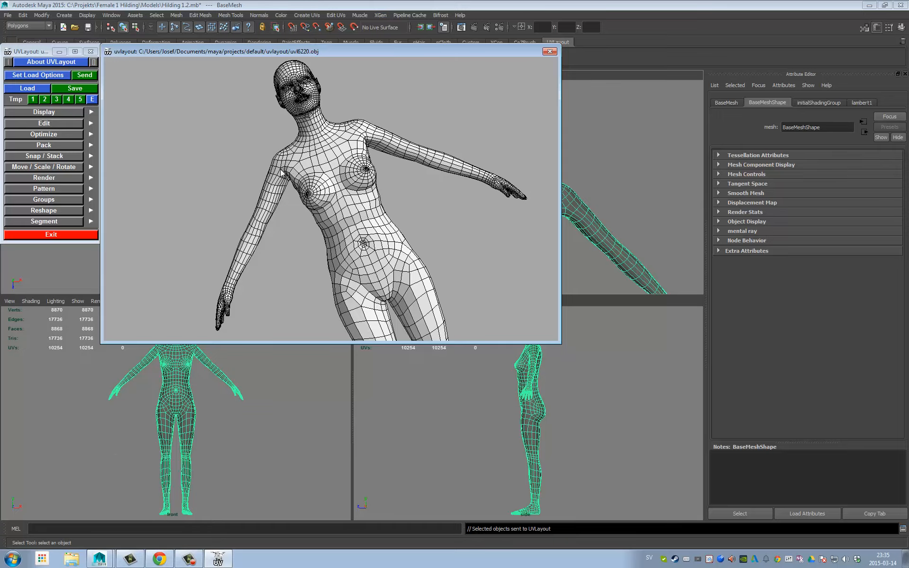
Step: Mark a cut seam along the edge loop where the character's right arm meets the shoulder
drag(282, 173, 291, 213)
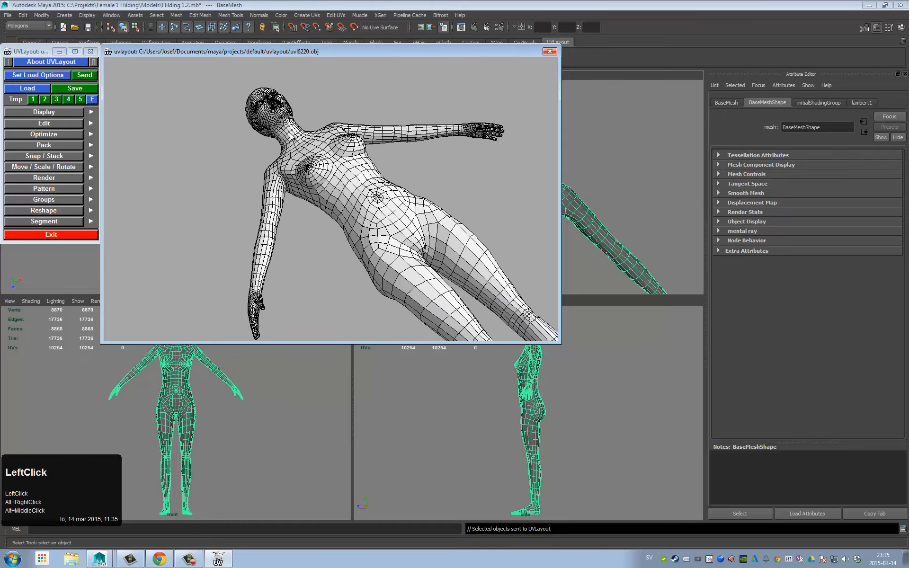
alt+right_drag(291, 212, 303, 204)
alt+middle_drag(303, 203, 332, 194)
alt+drag(331, 194, 303, 184)
alt+right_drag(303, 184, 322, 183)
alt+drag(322, 183, 330, 152)
key(c)
drag(376, 180, 283, 160)
alt+right_drag(320, 156, 331, 163)
alt+drag(331, 163, 348, 161)
alt+right_drag(348, 161, 375, 165)
alt+middle_drag(374, 166, 370, 154)
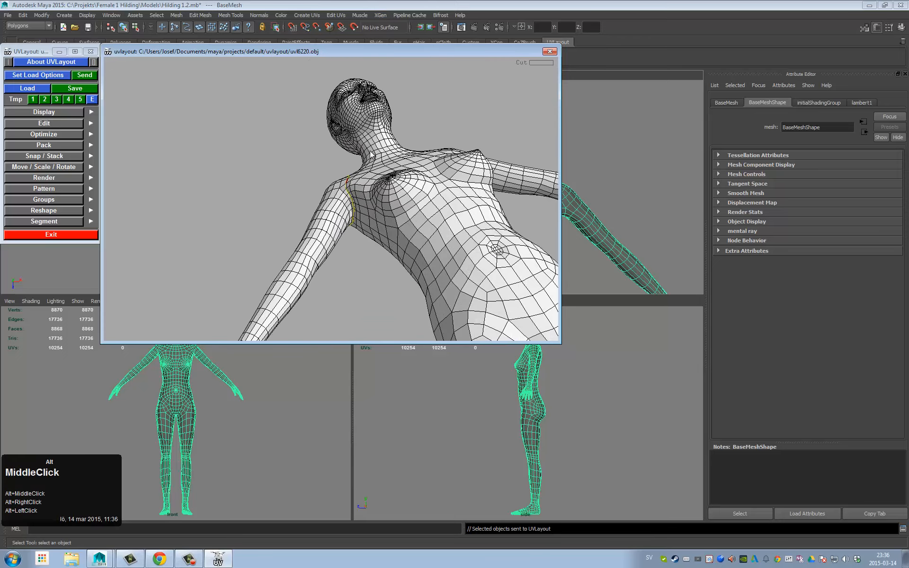
Step: Detach the character's right arm from the torso along the marked shoulder seam
alt+right_drag(371, 154, 461, 148)
alt+middle_drag(461, 148, 369, 183)
alt+drag(370, 182, 346, 190)
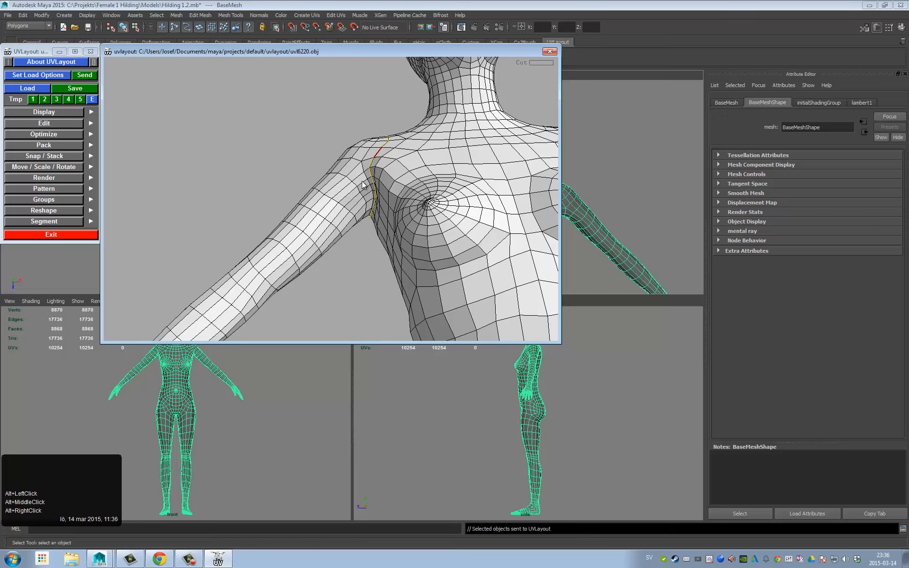
key(Return)
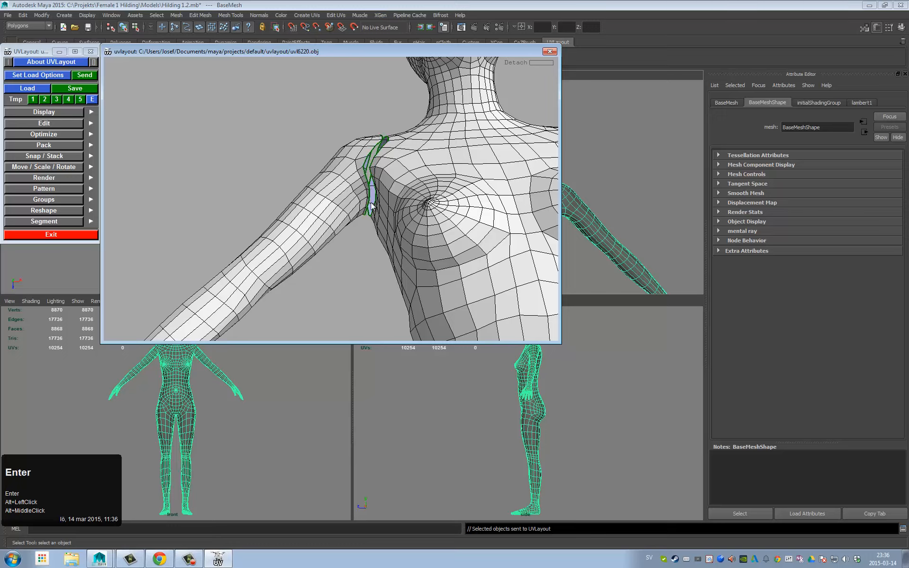
Step: Examine the detached arm from the shoulder seam down to the forearm and wrist
mouse_move(372, 204)
alt+mouse_down()
mouse_move(426, 142)
mouse_move(478, 128)
mouse_move(373, 169)
mouse_move(379, 199)
alt+mouse_up()
alt+right_drag(379, 198, 345, 173)
alt+middle_drag(317, 182, 364, 152)
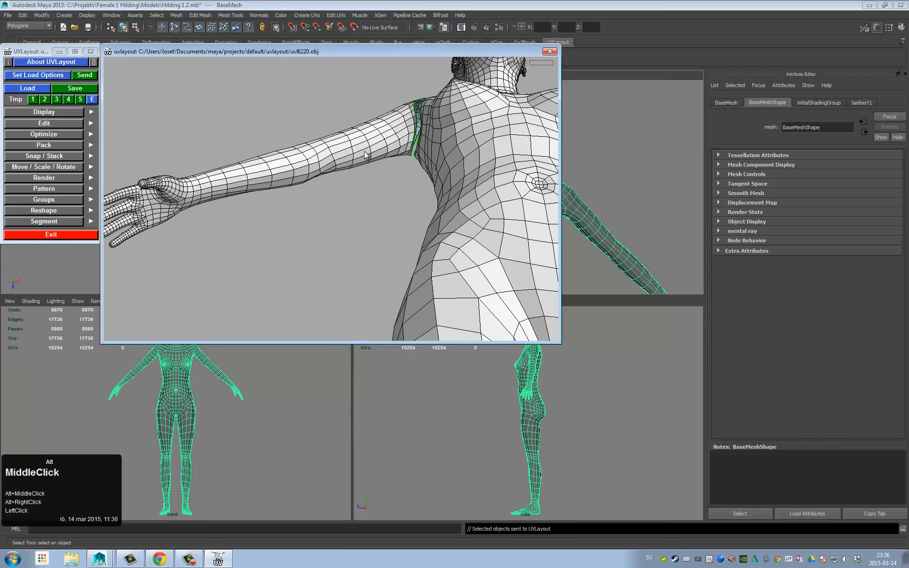
alt+drag(365, 154, 316, 175)
alt+middle_drag(315, 175, 377, 156)
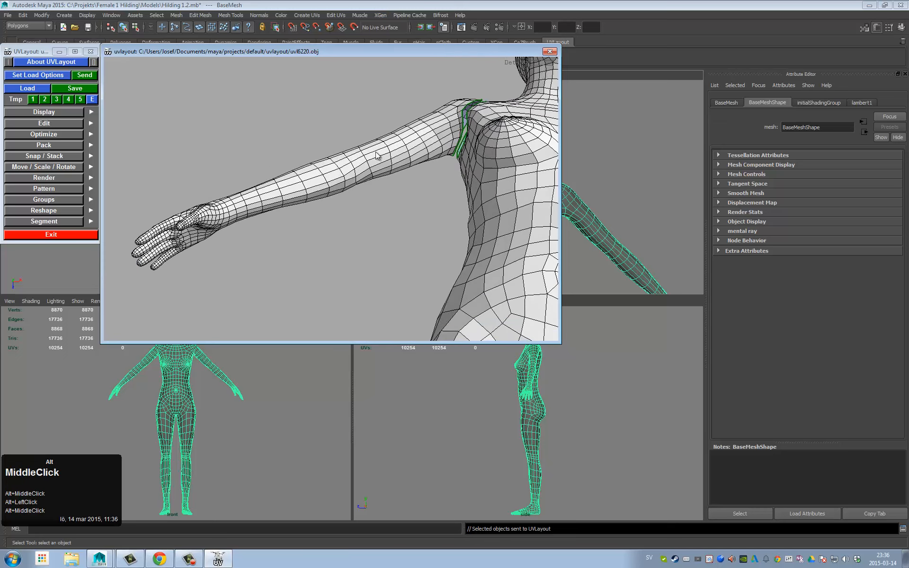
alt+drag(376, 152, 327, 159)
alt+right_drag(204, 128, 248, 142)
alt+middle_drag(248, 141, 348, 157)
alt+drag(258, 179, 246, 203)
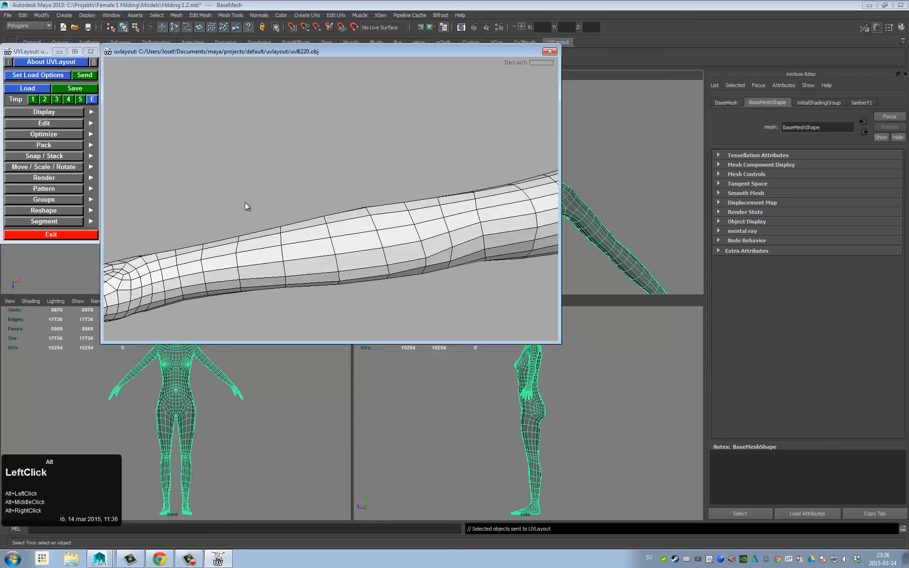
alt+middle_drag(246, 206, 324, 145)
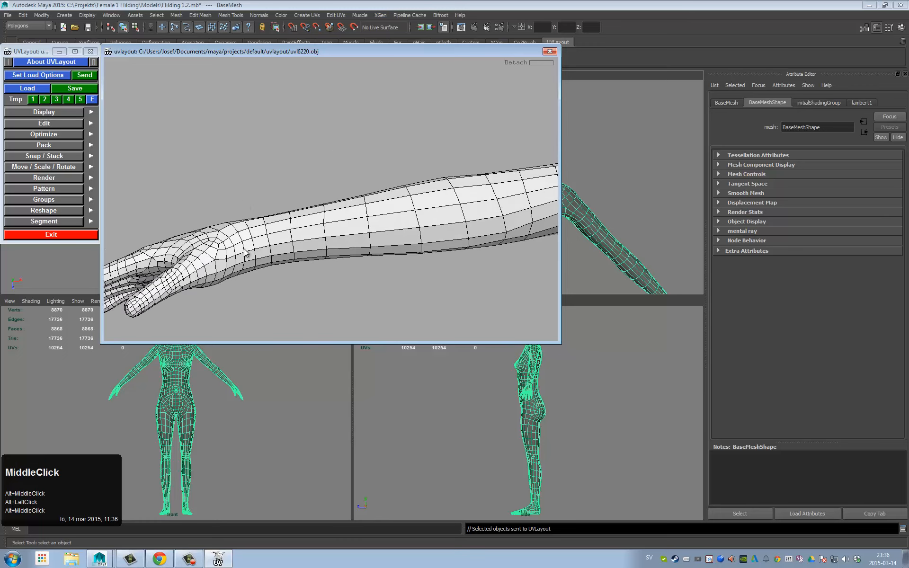
Step: Mark a cut seam around the character's right wrist at the base of the hand and detach the hand from the arm
drag(251, 236, 264, 205)
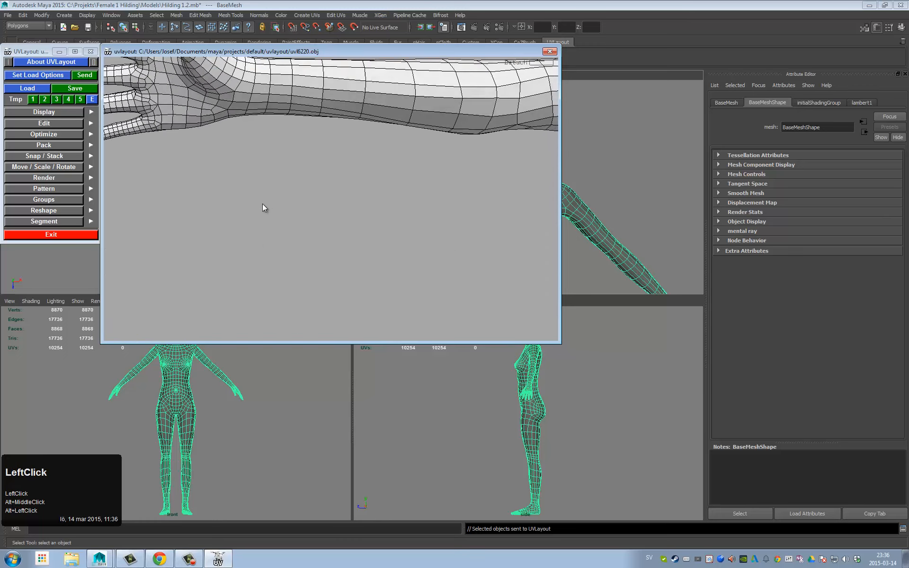
alt+right_drag(264, 205, 239, 156)
middle_drag(237, 152, 280, 167)
alt+right_drag(282, 162, 334, 165)
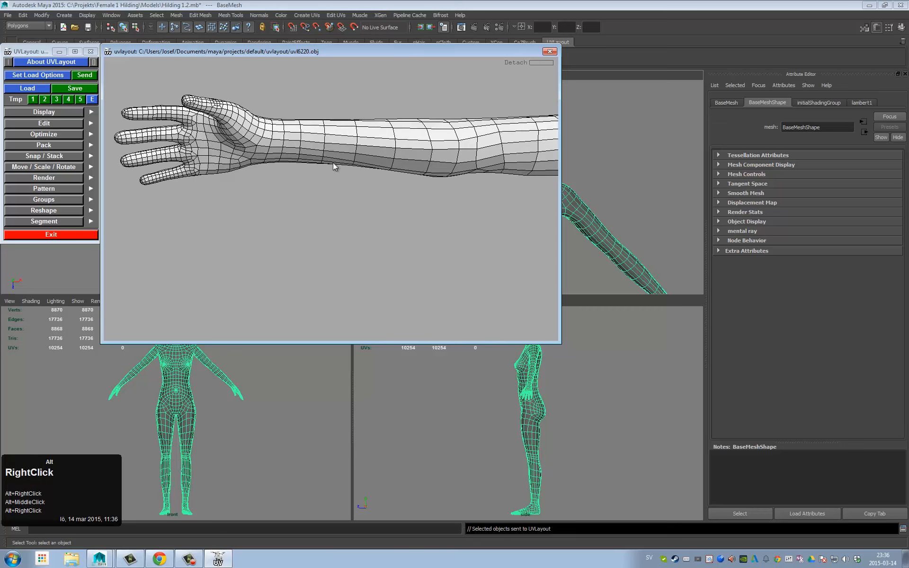
key(c)
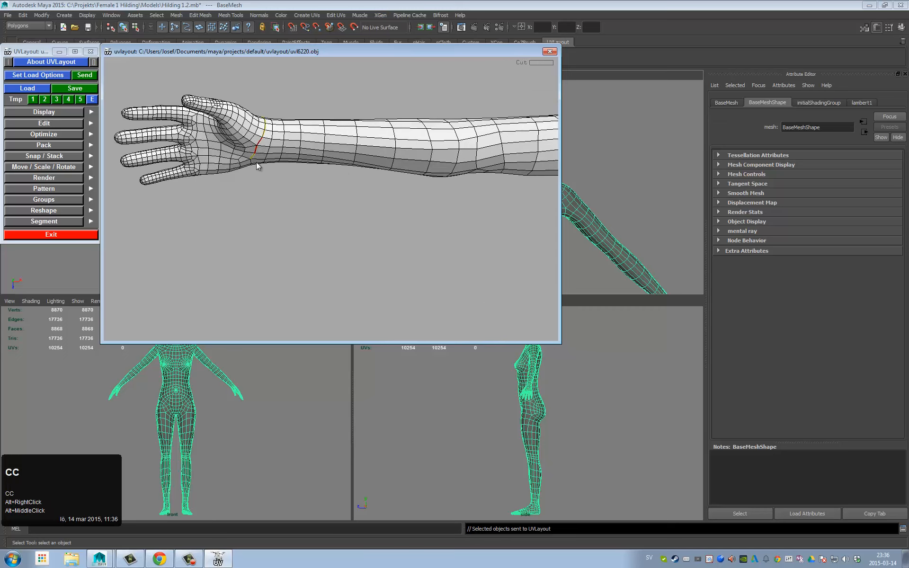
drag(256, 165, 270, 150)
alt+middle_drag(270, 151, 285, 161)
alt+right_drag(284, 161, 310, 172)
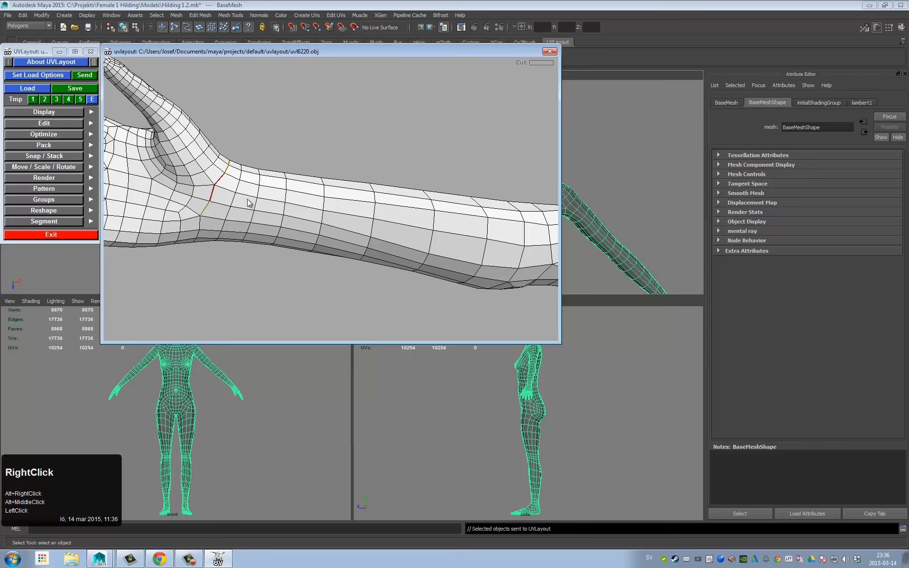
key(c)
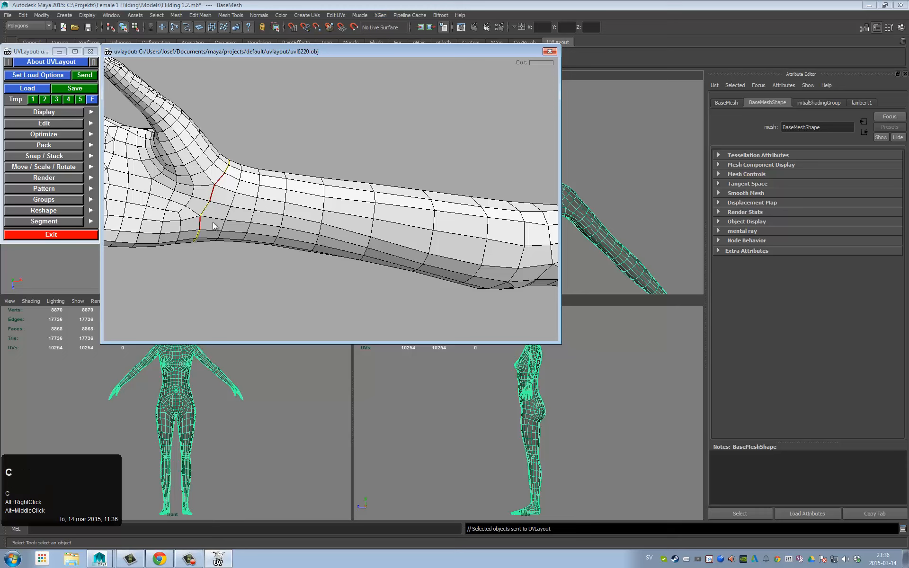
drag(200, 228, 282, 166)
alt+middle_drag(282, 166, 338, 193)
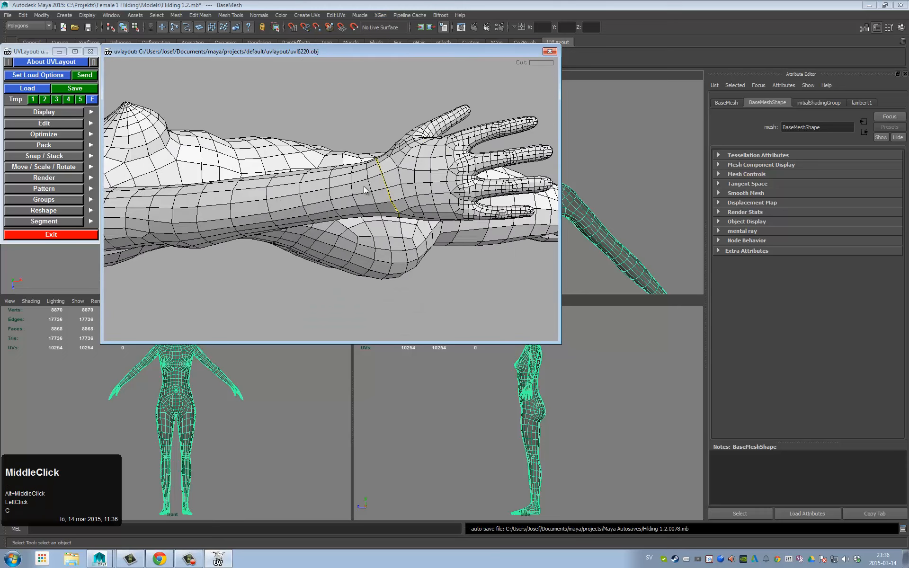
key(Return)
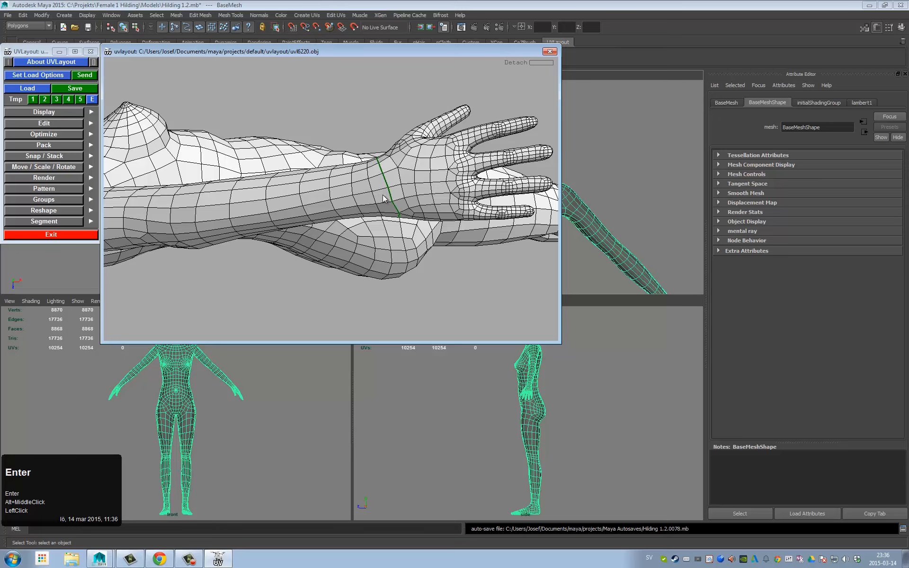
Step: Mark a lengthwise seam along the underside of the detached right arm from wrist to shoulder and split the arm open
drag(383, 198, 359, 194)
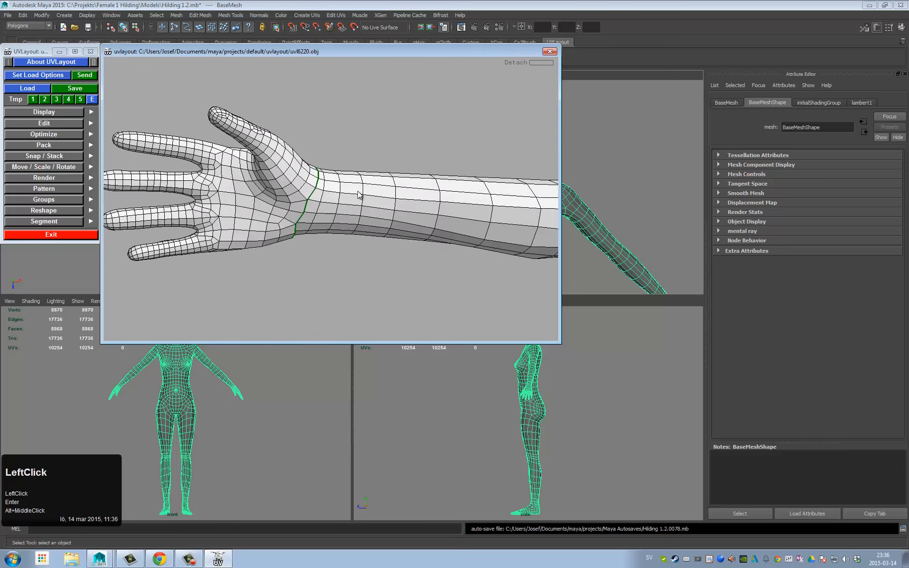
alt+right_drag(358, 194, 291, 86)
alt+middle_drag(291, 86, 351, 118)
alt+drag(350, 118, 382, 190)
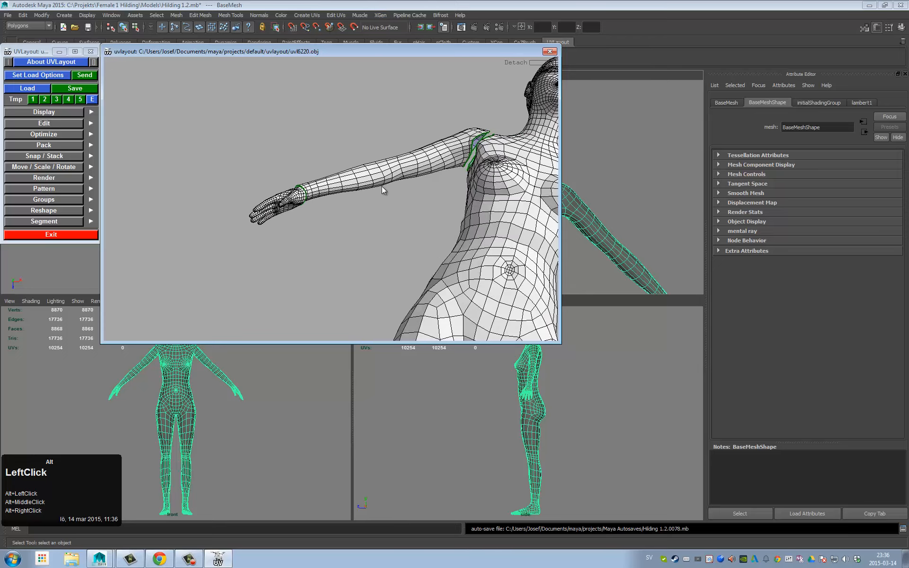
alt+right_drag(381, 187, 422, 199)
alt+middle_drag(422, 199, 364, 248)
alt+drag(364, 249, 407, 166)
alt+middle_drag(407, 166, 385, 183)
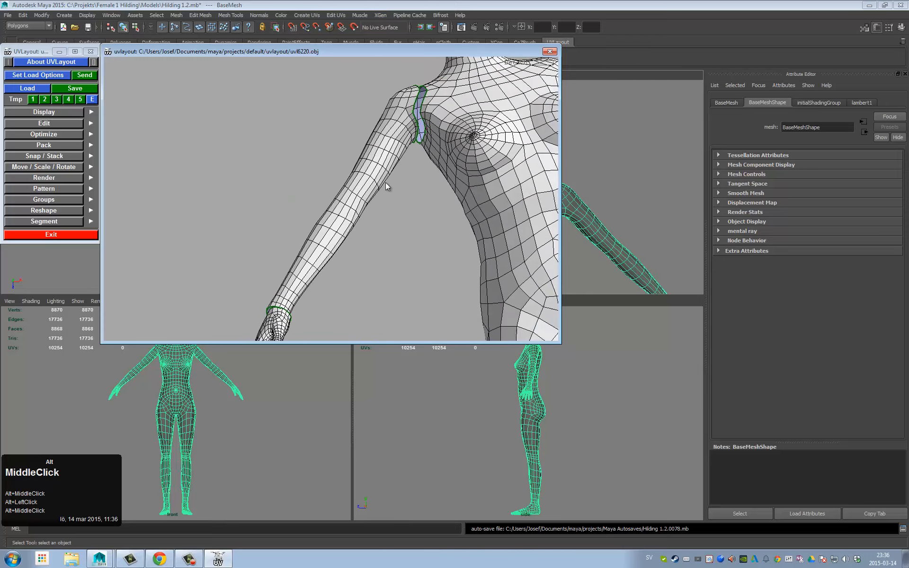
alt+drag(385, 183, 373, 203)
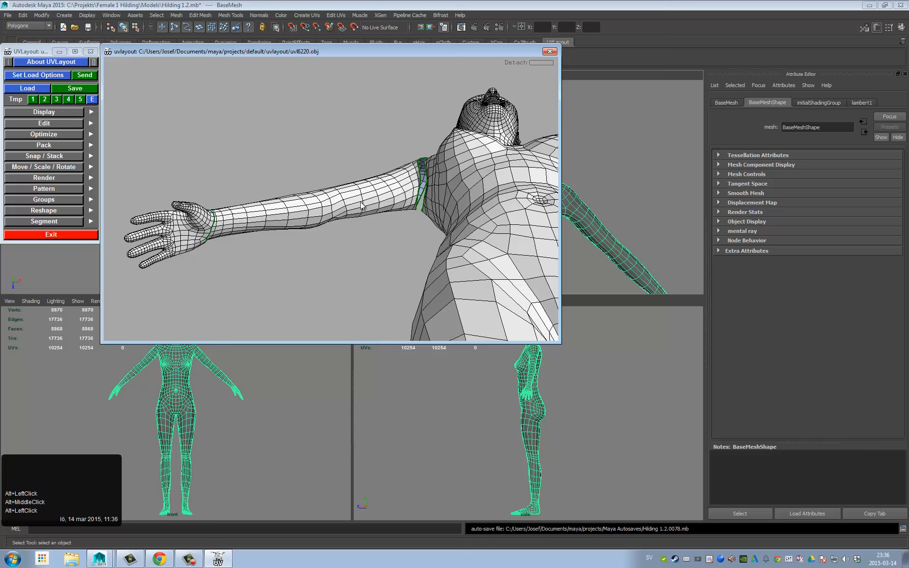
drag(310, 219, 311, 206)
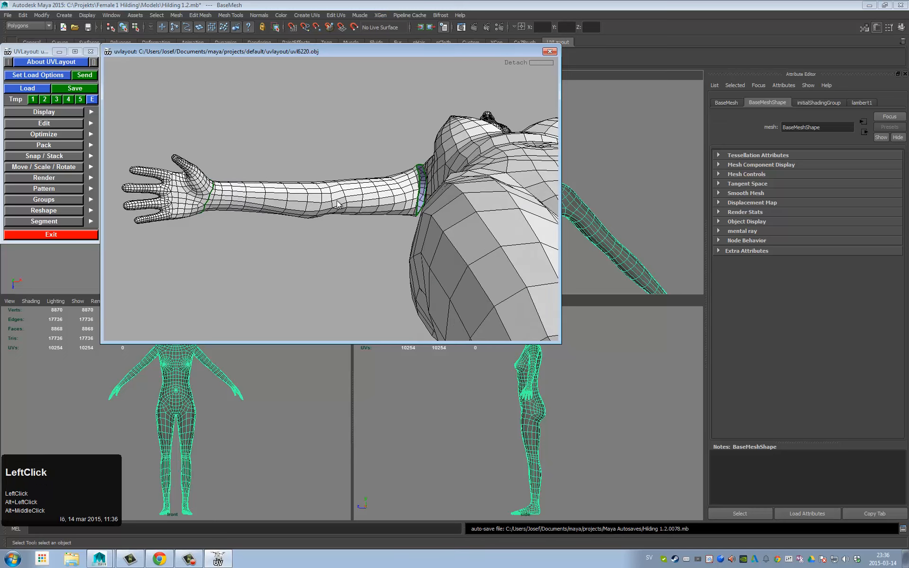
key(c)
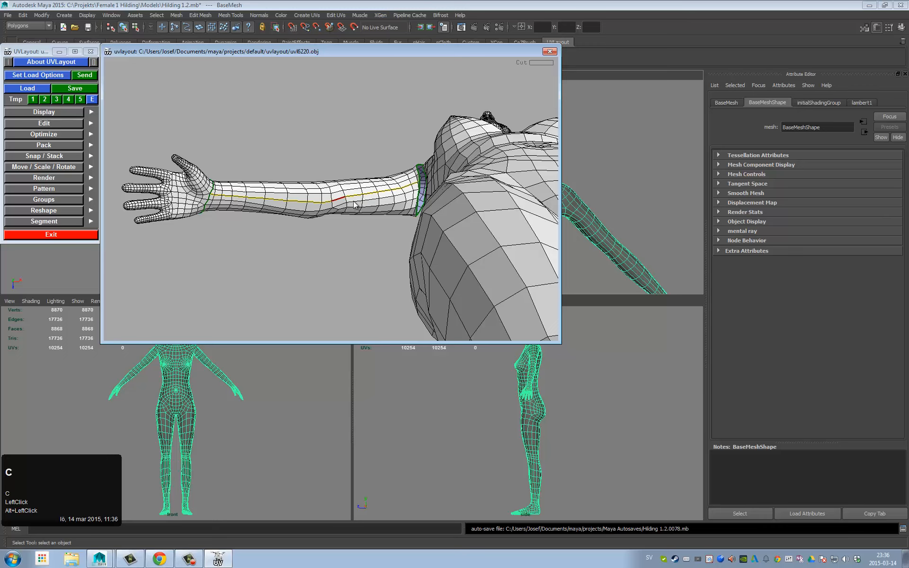
key(Return)
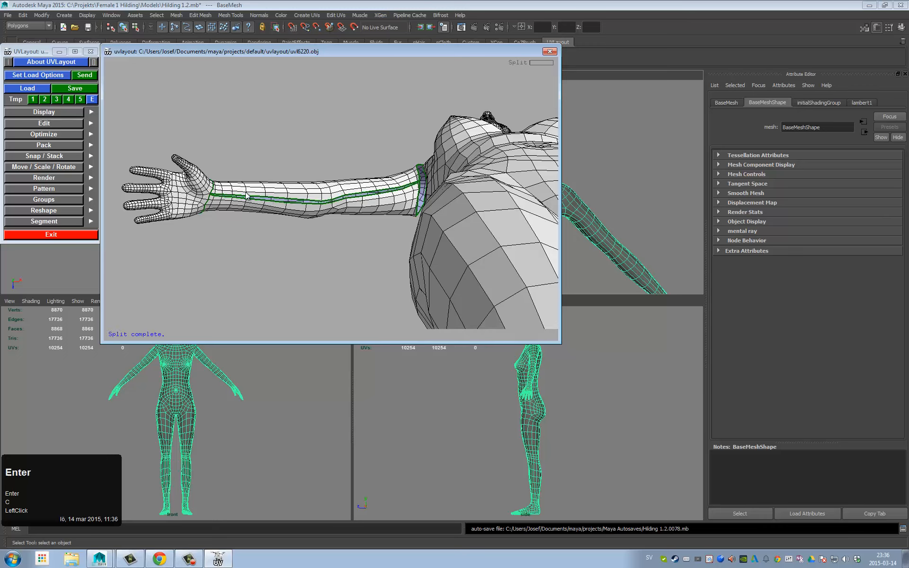
Step: Examine the split right arm and its underside seam from several angles around the body
drag(331, 194, 401, 226)
alt+right_drag(402, 226, 331, 211)
alt+drag(332, 211, 348, 191)
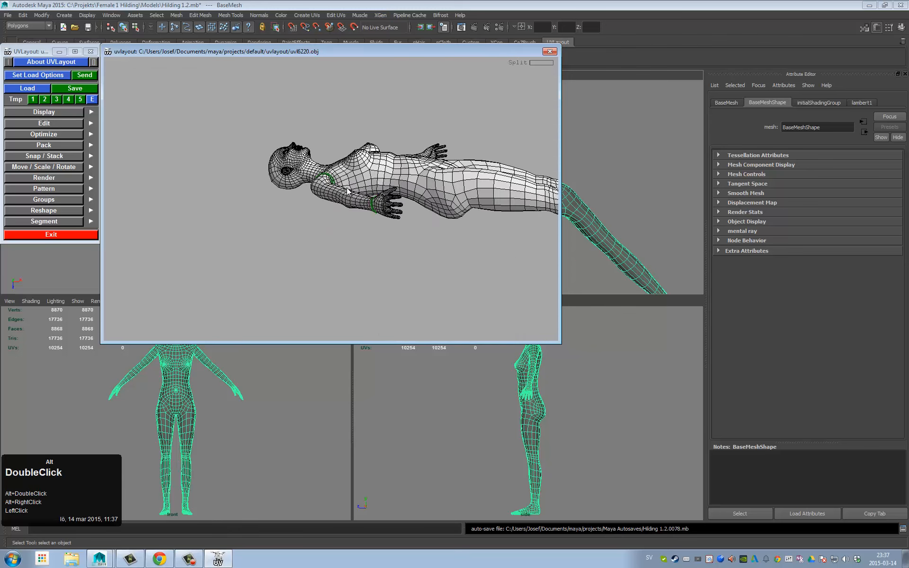
alt+drag(417, 194, 329, 258)
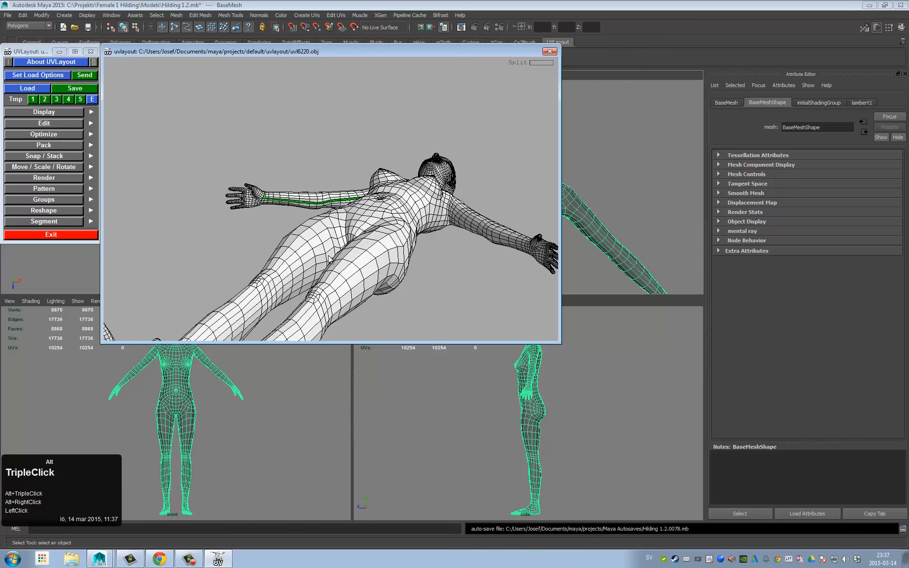
alt+drag(368, 192, 374, 208)
alt+right_drag(374, 208, 381, 192)
alt+middle_drag(382, 192, 369, 199)
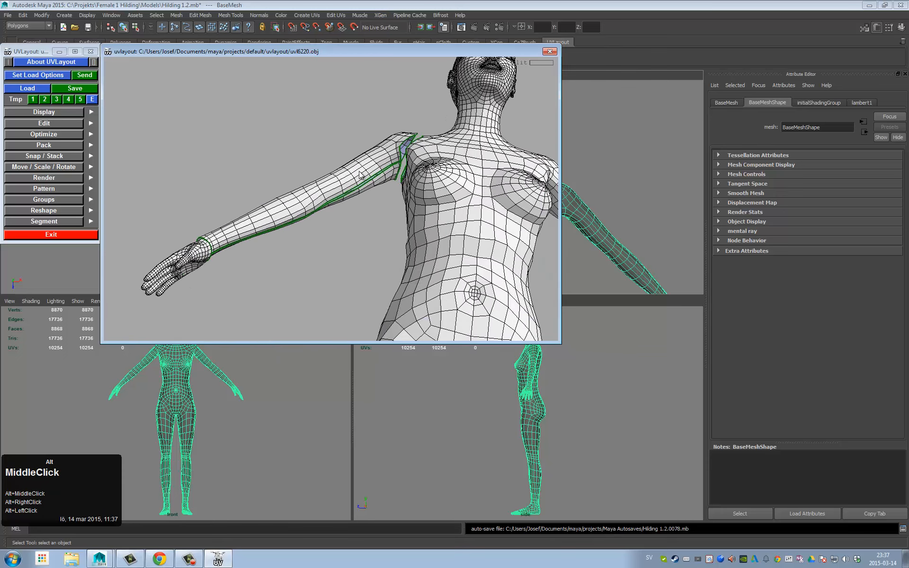
alt+drag(369, 199, 360, 166)
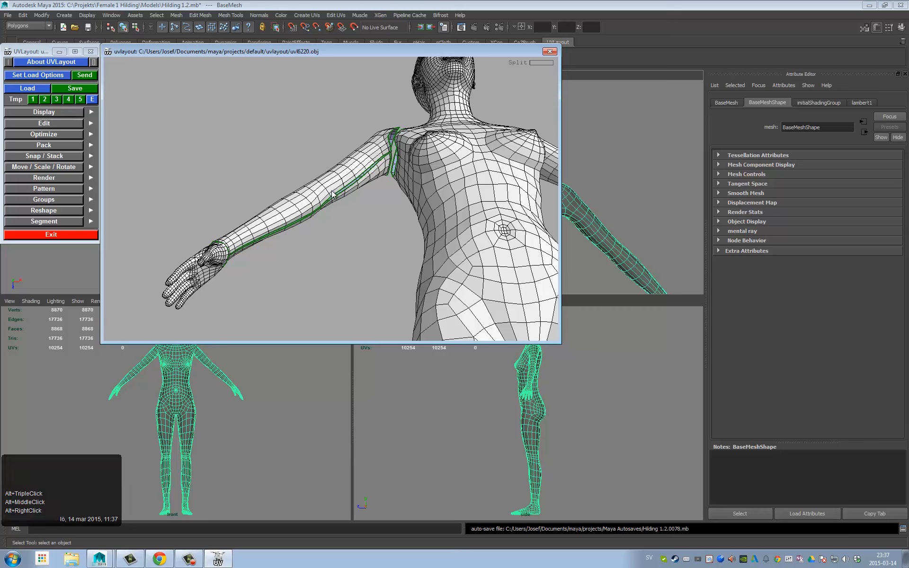
Step: Drop the split right arm out of the mesh view as a finished shell
mouse_move(346, 194)
mouse_down()
mouse_move(357, 197)
mouse_move(350, 187)
mouse_up()
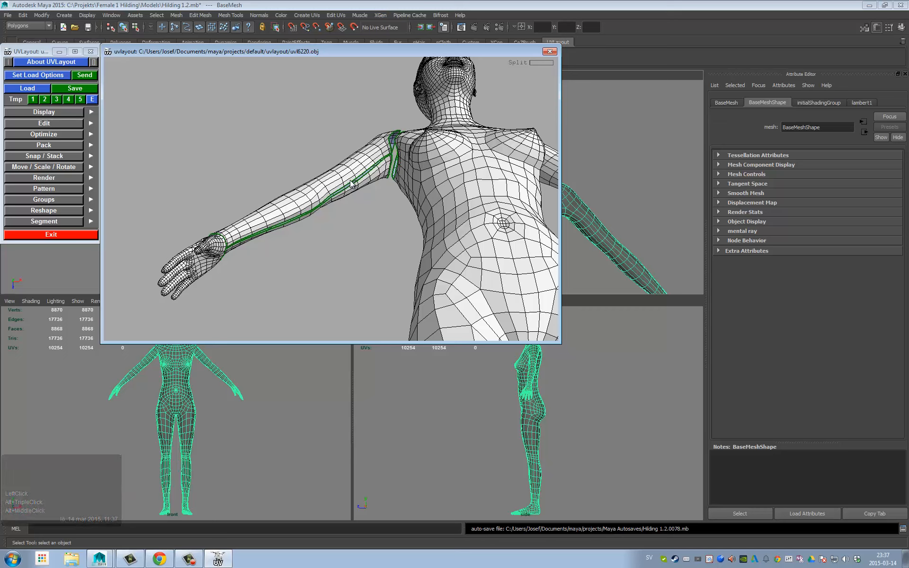
mouse_move(365, 179)
mouse_down()
mouse_move(339, 230)
mouse_move(355, 219)
mouse_move(379, 175)
mouse_up()
key(d)
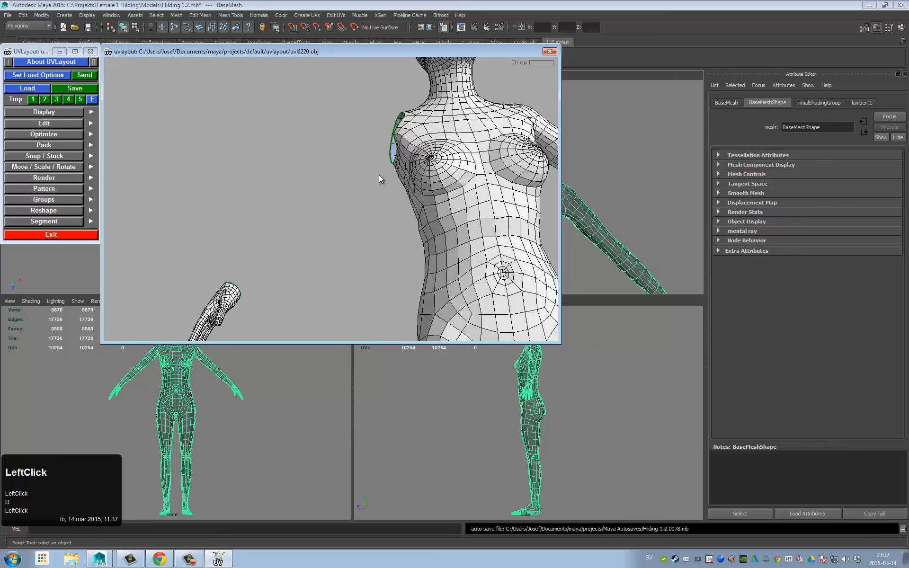
Step: Start the hand seam by marking the edges along the little-finger side of the detached right hand
alt+middle_drag(379, 174, 315, 199)
alt+drag(314, 199, 298, 156)
alt+middle_drag(299, 156, 377, 180)
alt+right_drag(377, 180, 473, 165)
alt+right_drag(270, 187, 318, 187)
alt+drag(319, 187, 326, 138)
alt+middle_drag(339, 116, 317, 207)
drag(311, 238, 327, 192)
middle_drag(328, 192, 351, 225)
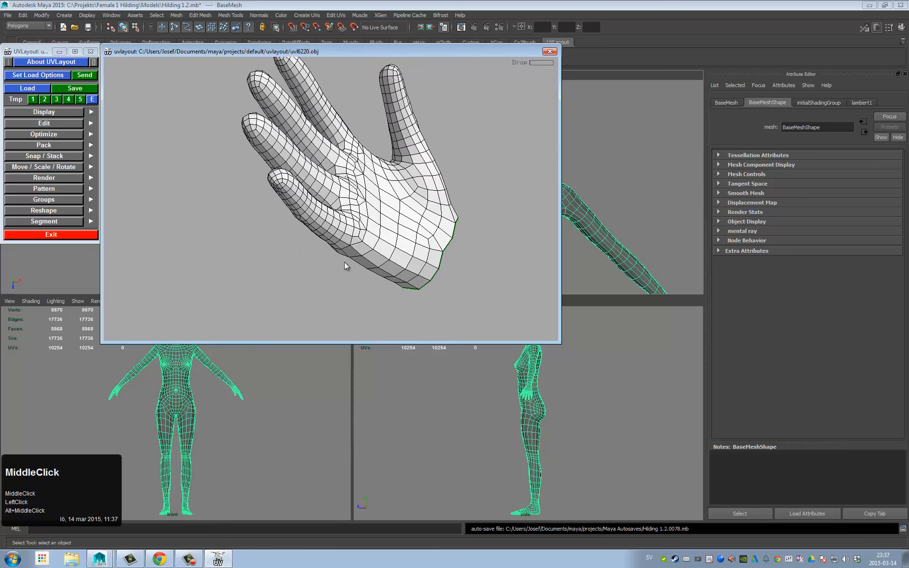
drag(344, 262, 356, 238)
alt+middle_drag(389, 188, 382, 210)
drag(372, 229, 398, 208)
key(c)
key(c)
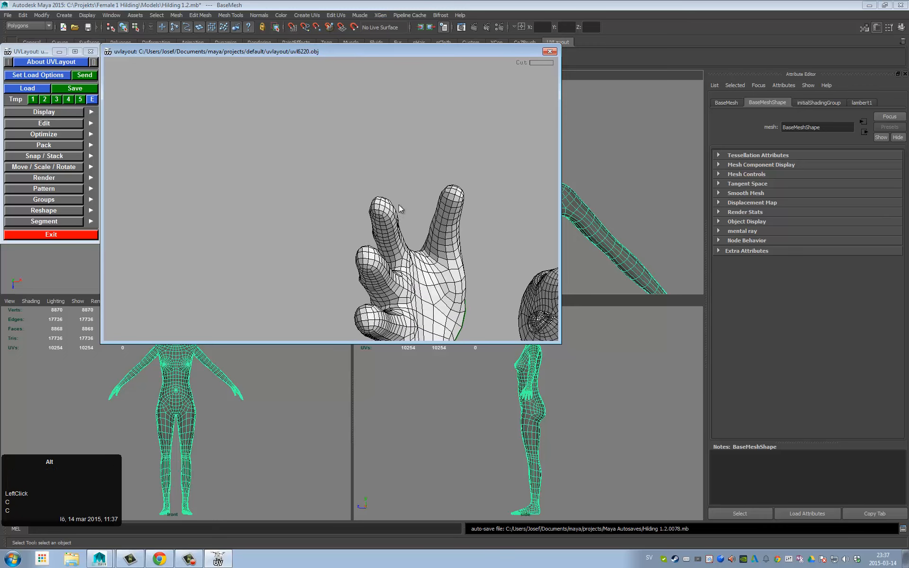
Step: Continue the right hand's cut seam through the finger gaps and over the ring and middle fingertips
alt+middle_drag(398, 209, 413, 184)
alt+right_drag(413, 183, 528, 182)
alt+middle_drag(359, 154, 303, 157)
key(c)
alt+middle_drag(393, 213, 379, 190)
alt+drag(379, 189, 393, 173)
alt+middle_drag(393, 173, 379, 192)
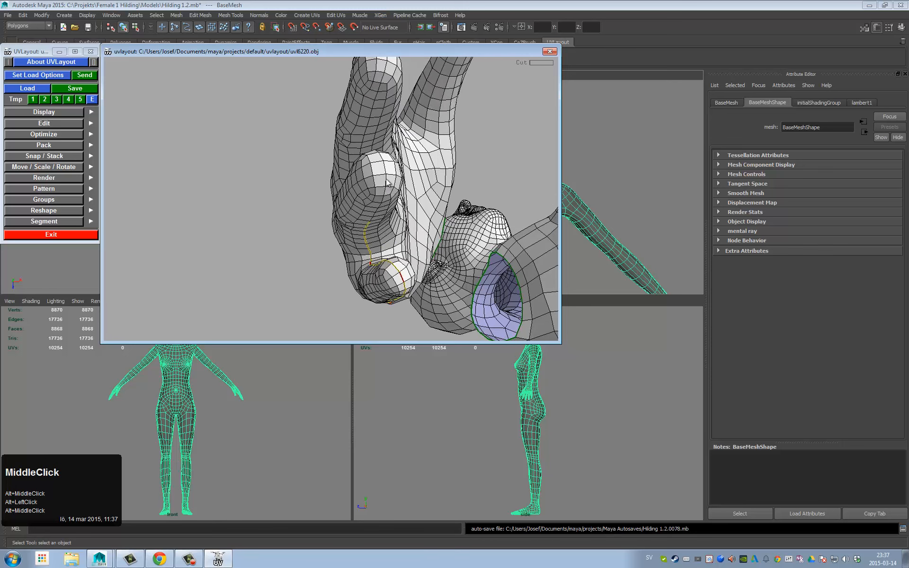
key(c)
drag(390, 182, 387, 162)
alt+middle_drag(387, 162, 392, 148)
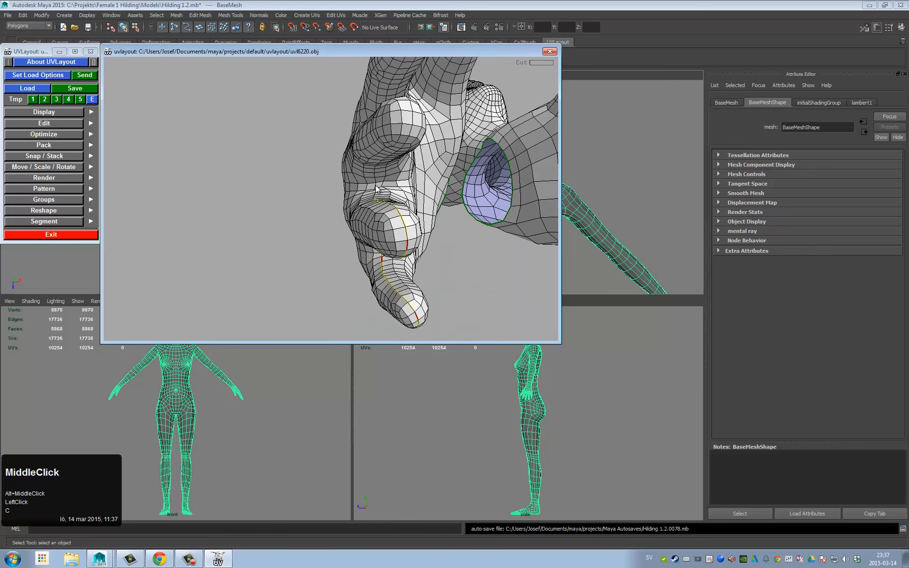
key(c)
key(c)
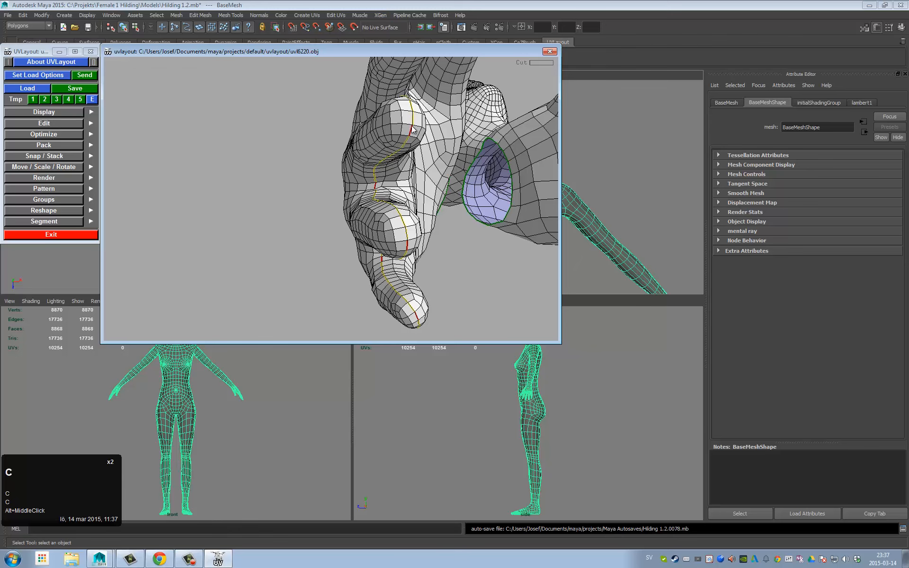
Step: Extend the right hand's cut seam over the index finger and around the thumb to the wrist opening
alt+middle_drag(411, 130, 406, 161)
alt+drag(406, 161, 380, 152)
key(c)
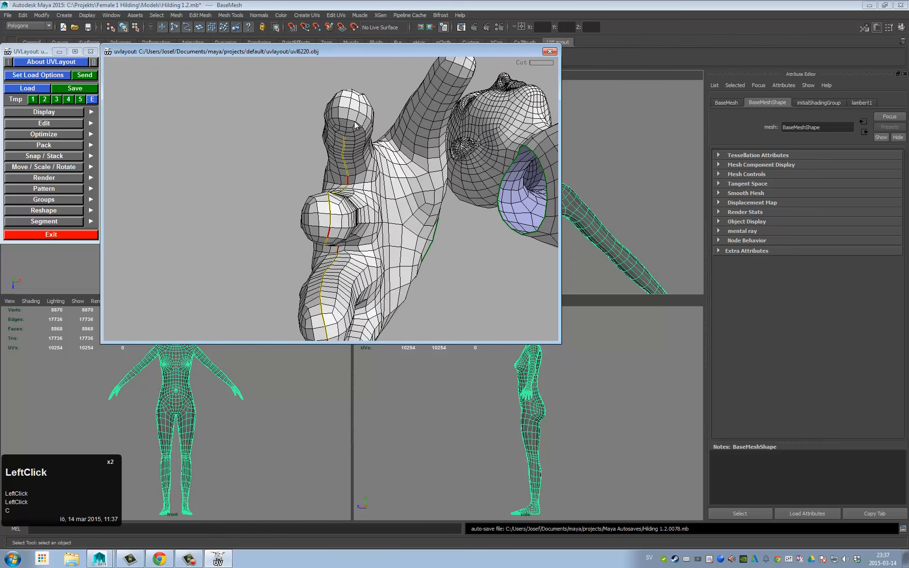
drag(349, 115, 355, 190)
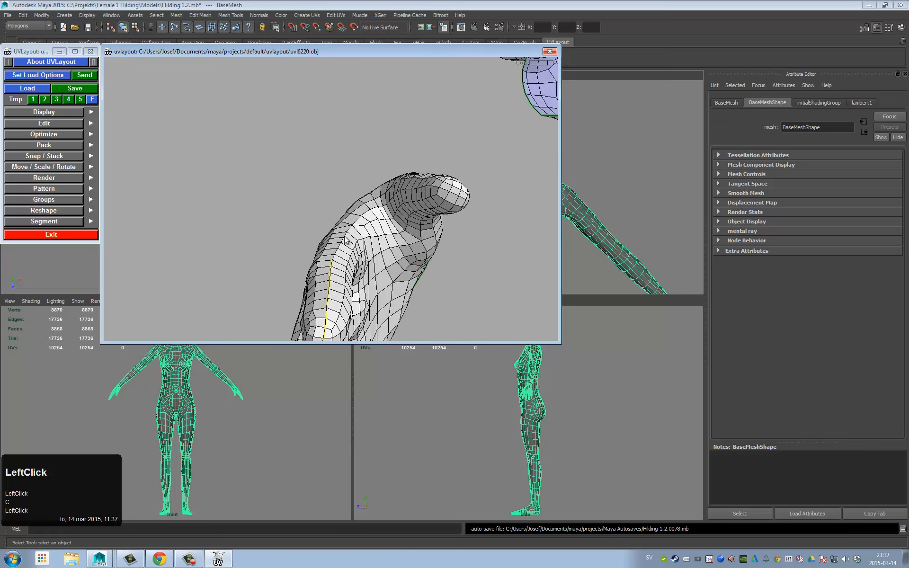
key(c)
drag(357, 240, 331, 166)
key(c)
key(c)
key(c)
alt+right_drag(332, 172, 301, 171)
alt+middle_drag(302, 171, 347, 204)
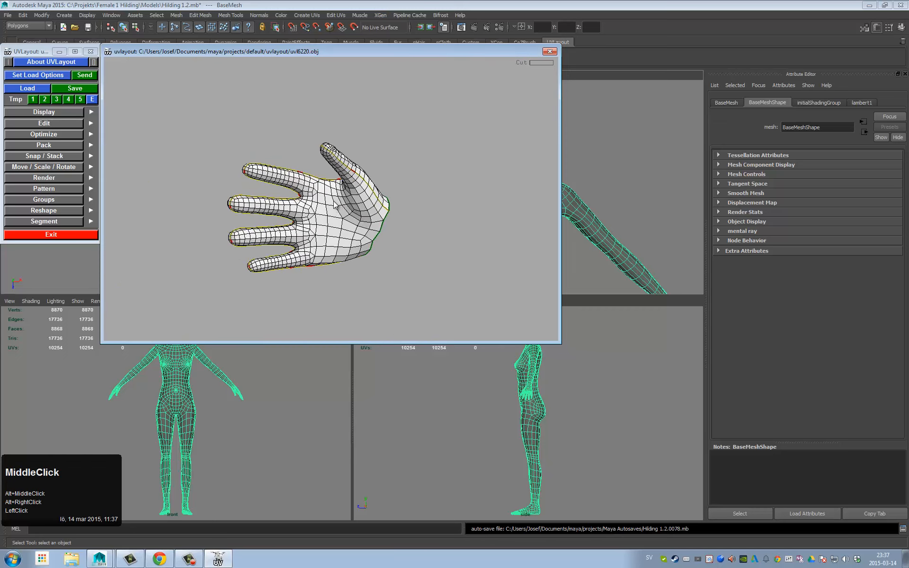
Step: Detach the right palm from the back of the hand along the finger seam and drop both halves
key(Return)
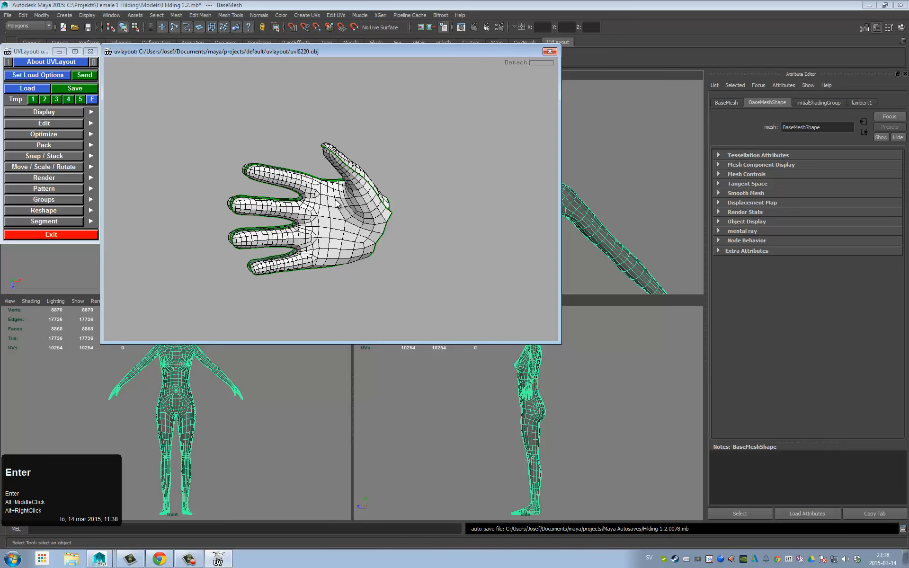
mouse_move(339, 203)
mouse_down()
mouse_move(381, 225)
mouse_move(438, 221)
mouse_move(374, 220)
mouse_move(400, 223)
mouse_move(393, 211)
mouse_move(394, 236)
mouse_up()
key(d)
key(d)
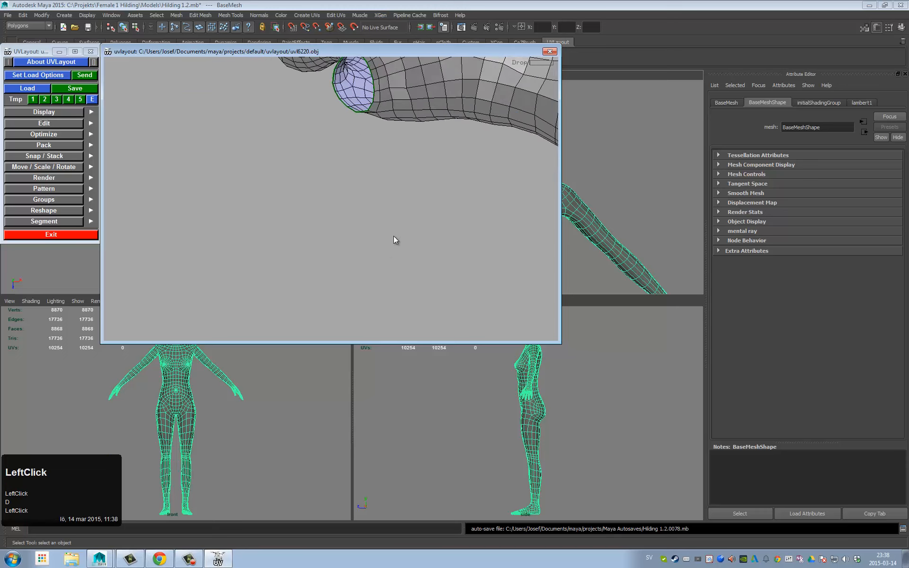
Step: Mark a cut seam around the character's left shoulder and detach the left arm from the torso
alt+right_drag(393, 236, 374, 223)
alt+drag(374, 222, 350, 206)
alt+middle_drag(349, 207, 264, 171)
alt+right_drag(264, 171, 582, 185)
alt+middle_drag(581, 186, 370, 194)
alt+drag(371, 195, 330, 201)
alt+middle_drag(330, 200, 303, 255)
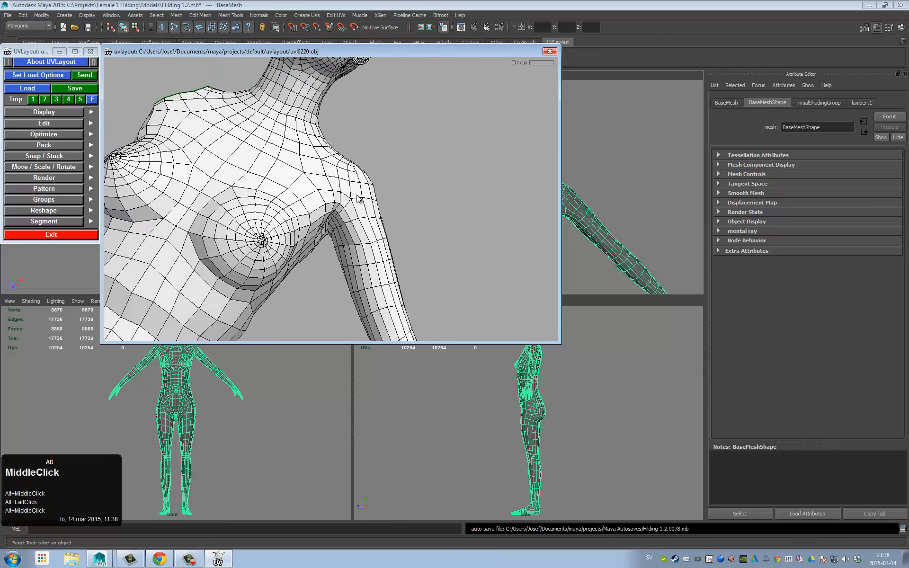
alt+right_drag(303, 255, 332, 227)
alt+drag(331, 227, 282, 170)
alt+middle_drag(282, 171, 286, 147)
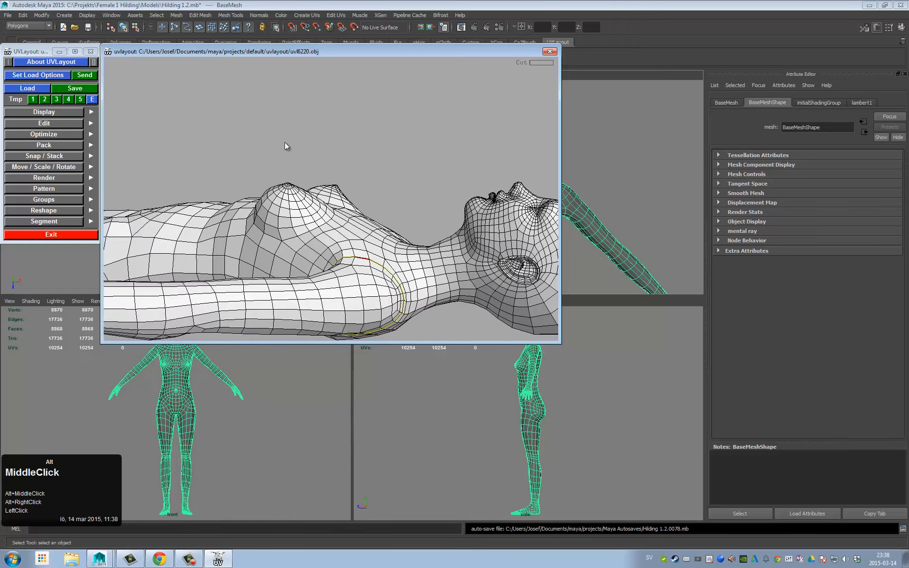
alt+drag(285, 144, 353, 260)
key(Return)
Step: Mark a cut seam around the character's left wrist and detach the left hand from the arm
alt+middle_drag(234, 190, 379, 175)
alt+right_drag(379, 176, 414, 184)
alt+drag(282, 210, 194, 215)
key(c)
key(ctrl+z)
key(c)
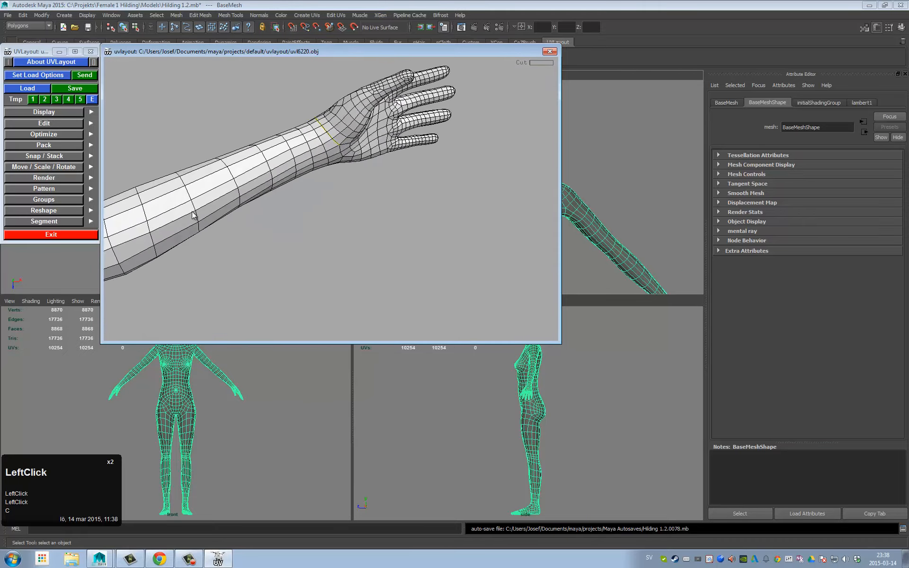
scroll(343, 185, up, 5)
key(c)
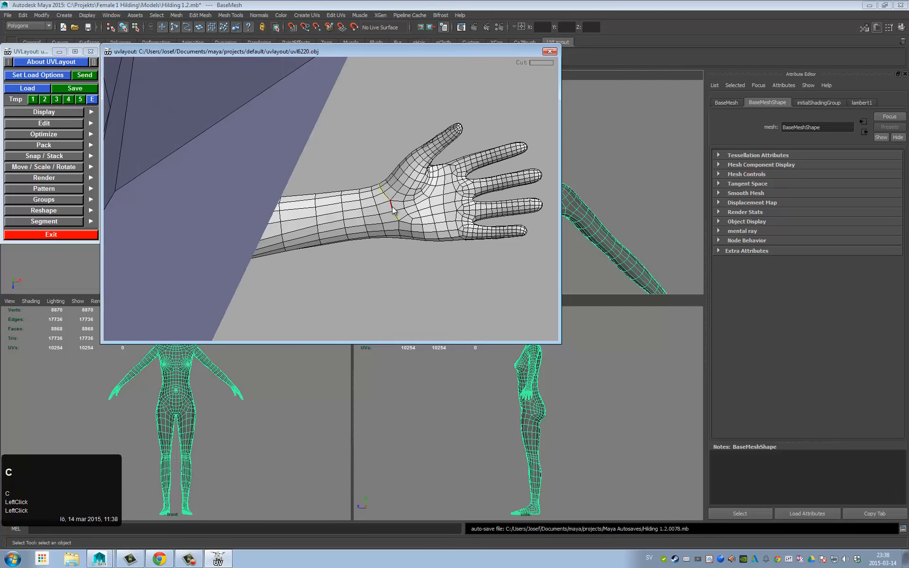
drag(400, 233, 445, 219)
key(c)
key(Return)
click(362, 212)
alt+middle_drag(345, 170, 398, 180)
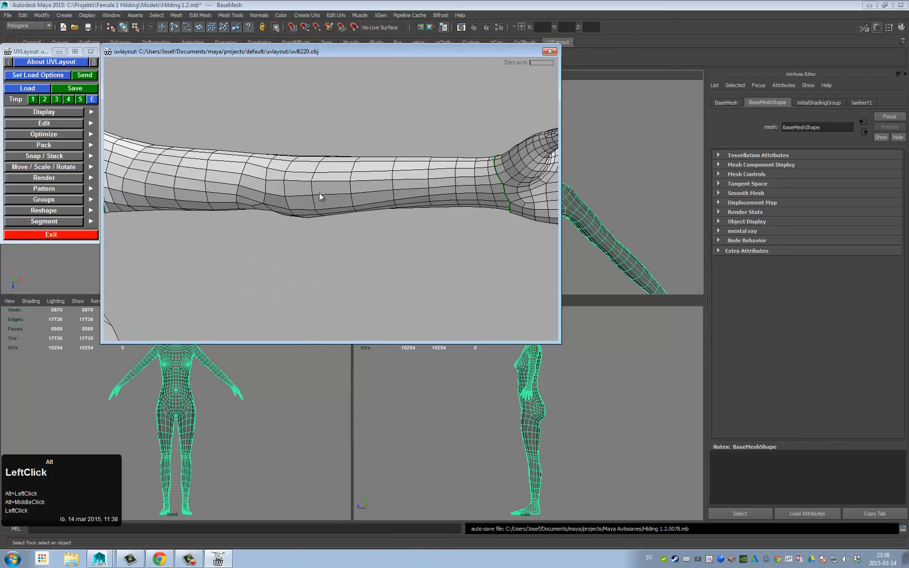
alt+drag(320, 193, 279, 161)
alt+middle_drag(279, 161, 319, 170)
alt+drag(319, 170, 235, 188)
alt+middle_drag(234, 189, 192, 191)
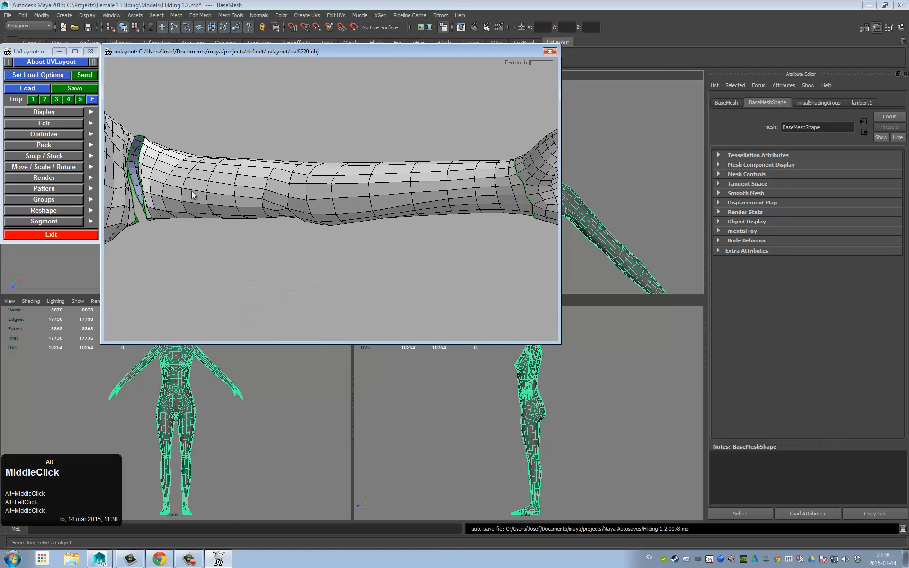
key(c)
alt+middle_drag(305, 183, 303, 178)
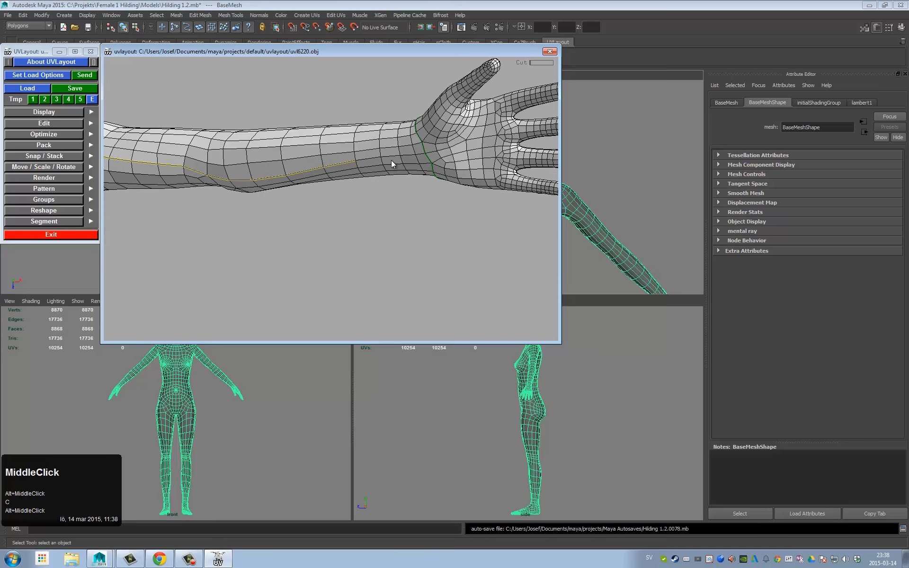
drag(391, 164, 334, 169)
alt+middle_drag(289, 150, 241, 190)
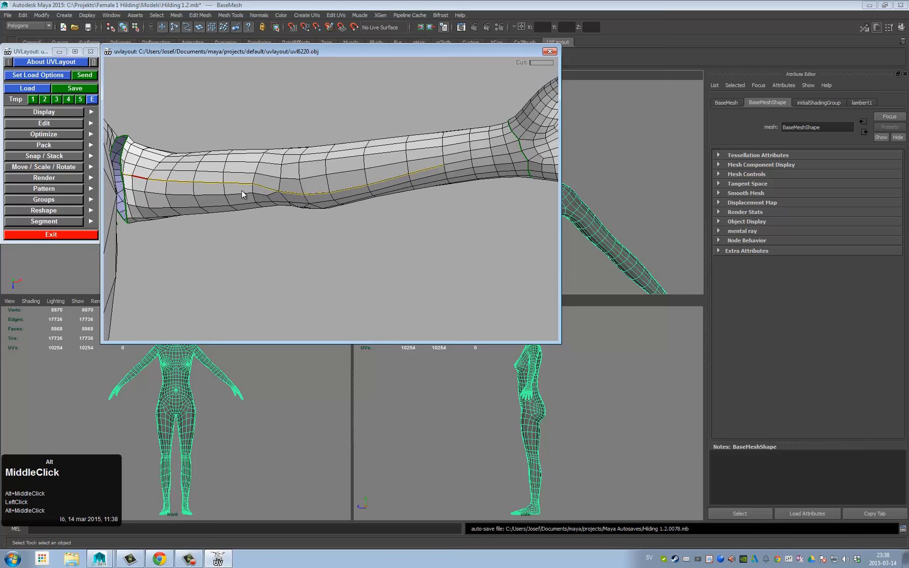
key(w)
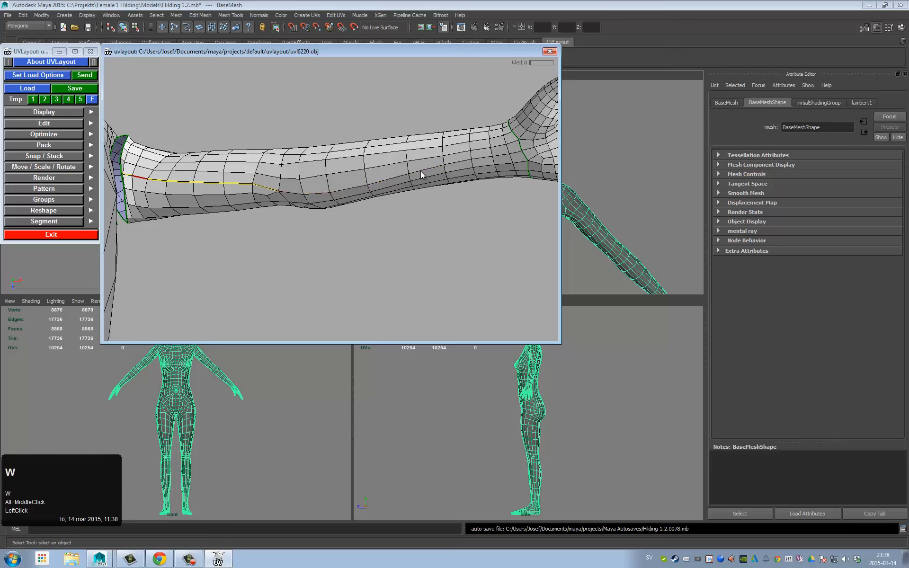
key(w)
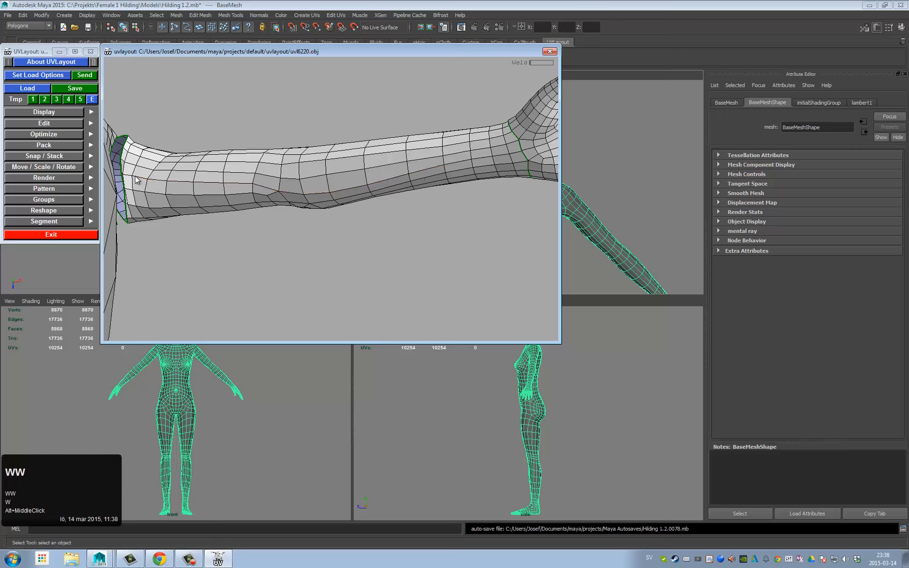
Step: Mark a lengthwise cut seam along the left arm from the shoulder opening to the wrist, welding back stray edges
key(c)
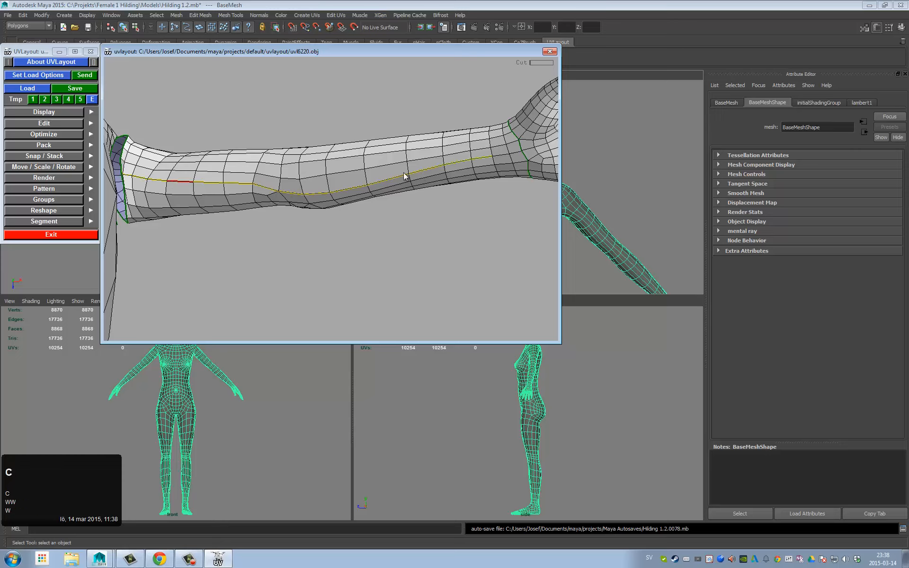
key(w)
key(w)
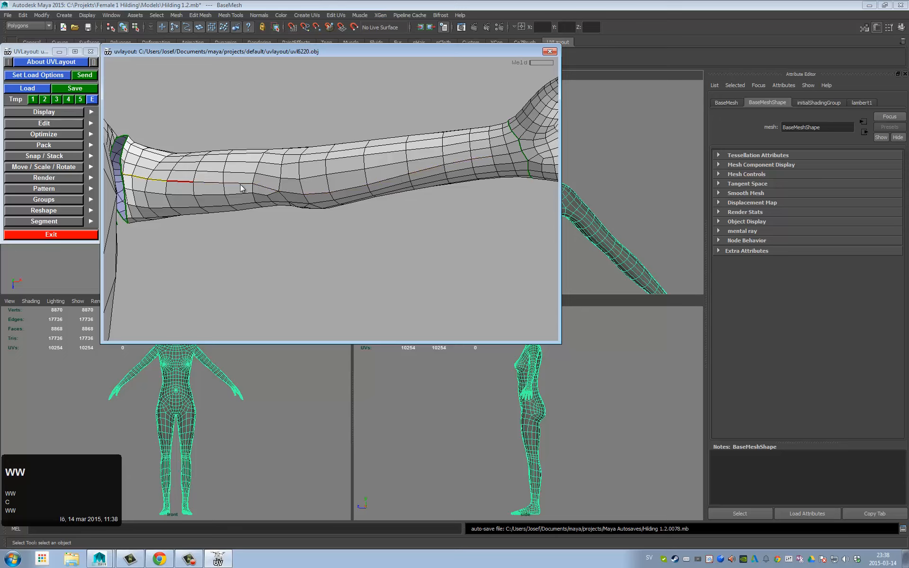
key(c)
alt+middle_drag(407, 172, 385, 140)
key(w)
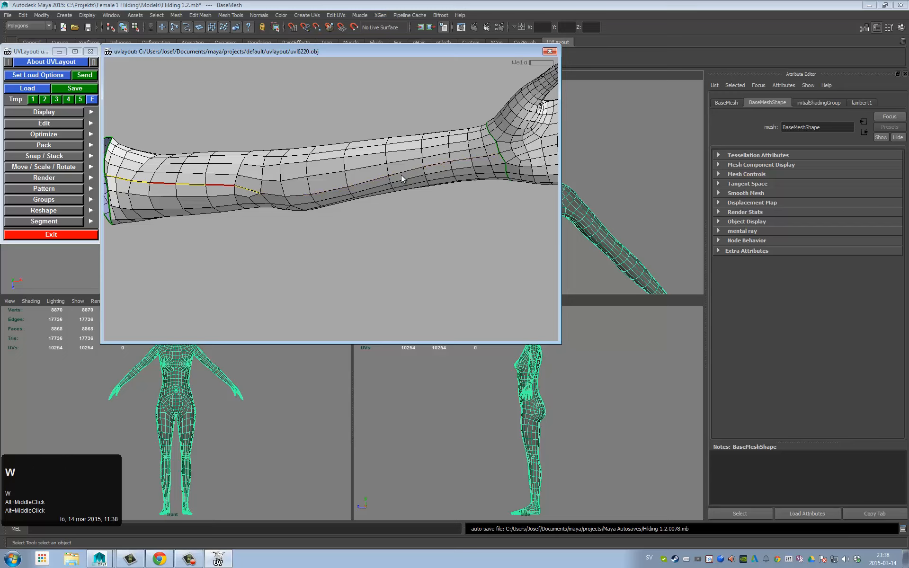
key(c)
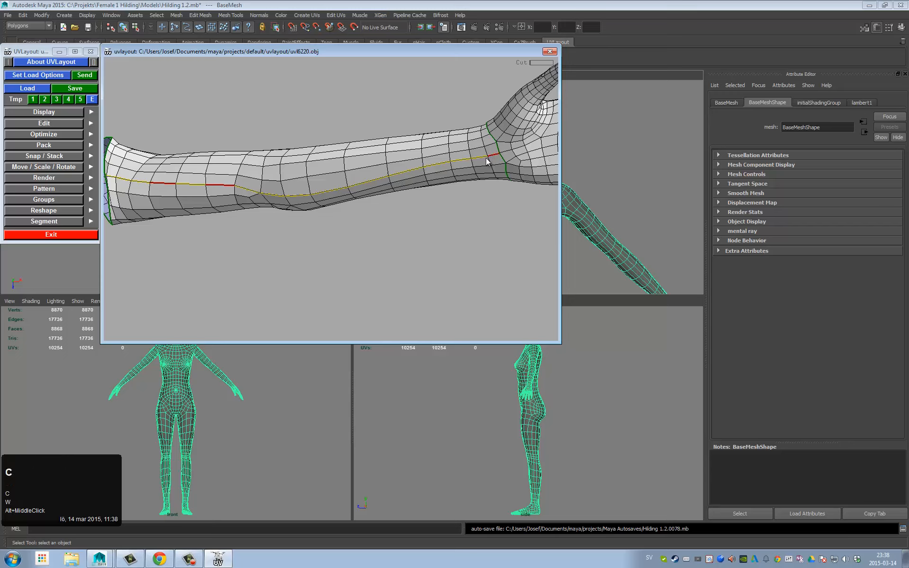
Step: Split the left arm along its lengthwise seam and drop the arm shell
alt+middle_drag(447, 153, 417, 163)
alt+middle_drag(183, 185, 296, 168)
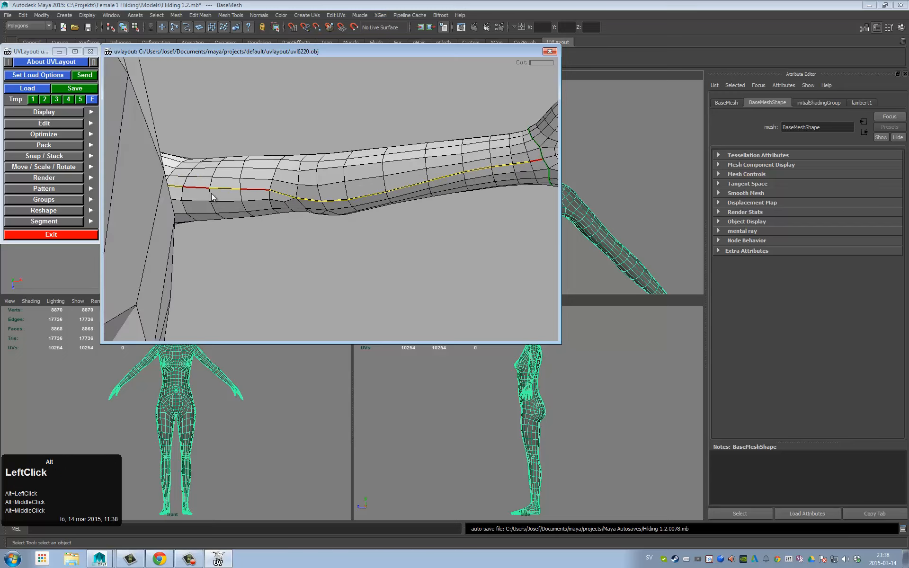
alt+drag(198, 179, 189, 186)
alt+middle_drag(188, 148, 136, 154)
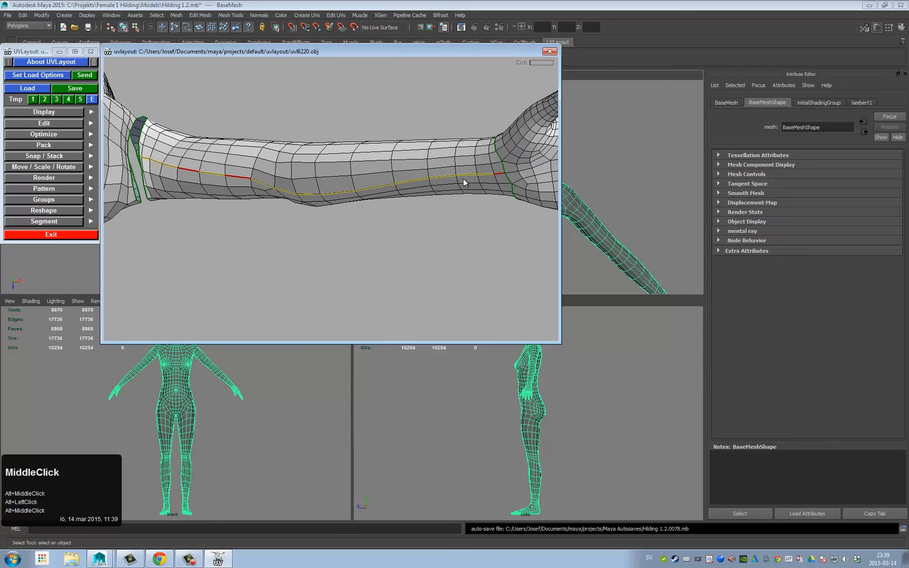
key(Return)
key(d)
Step: Mark a cut seam on the detached left hand from the wrist opening around the thumb
alt+right_drag(396, 169, 333, 168)
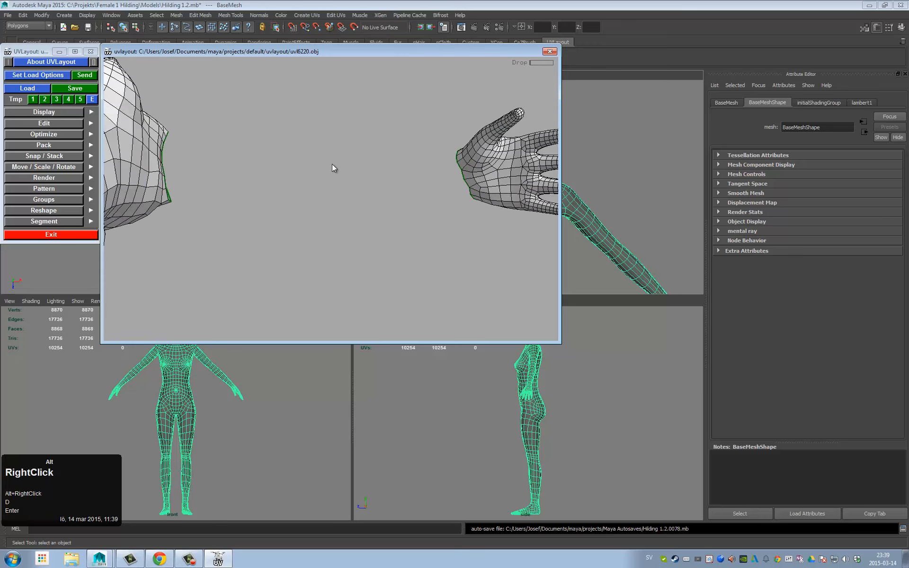
alt+middle_drag(333, 168, 367, 156)
alt+right_drag(367, 156, 491, 190)
drag(410, 190, 299, 168)
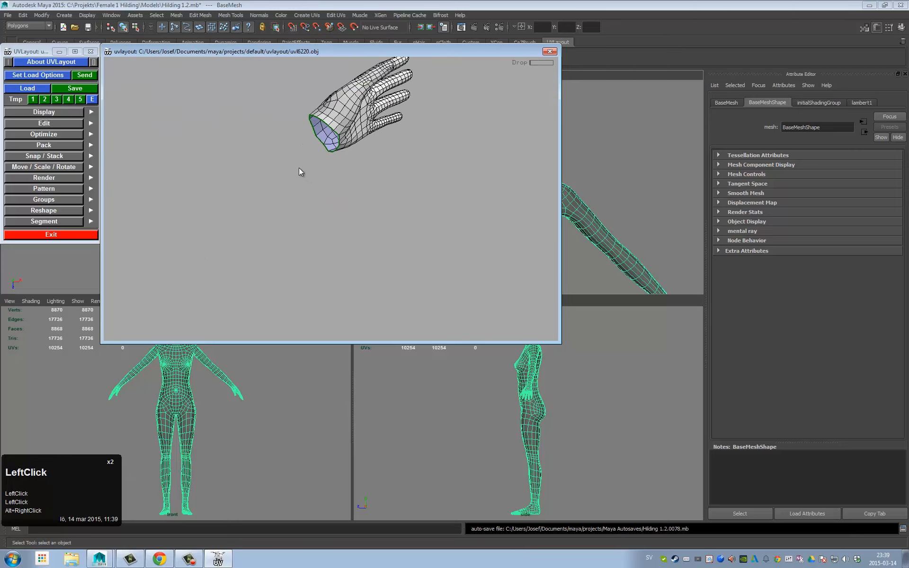
alt+middle_drag(300, 167, 256, 204)
alt+right_drag(256, 203, 455, 189)
alt+middle_drag(454, 189, 393, 187)
alt+drag(393, 187, 333, 192)
alt+middle_drag(333, 194, 322, 187)
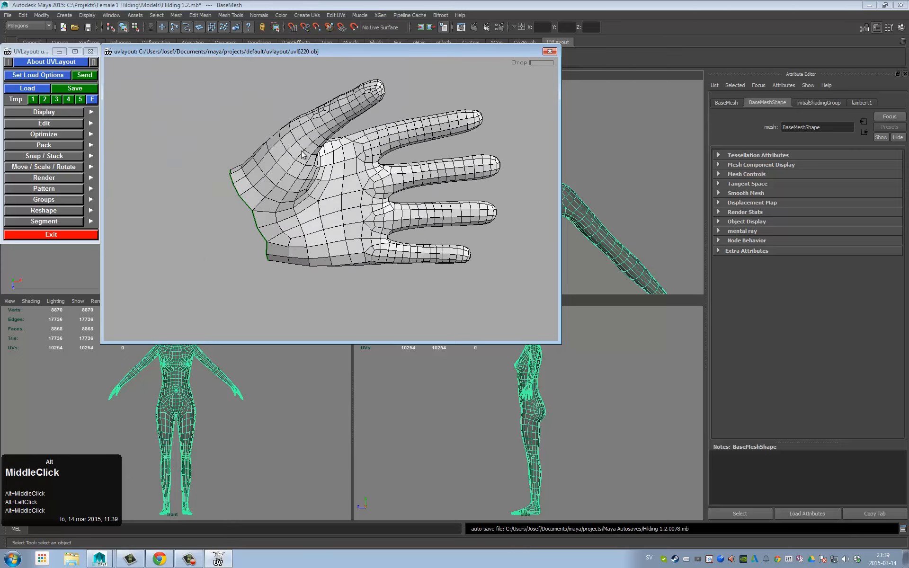
alt+right_drag(322, 187, 282, 161)
key(c)
drag(269, 164, 467, 193)
Step: Extend the left hand's cut seam from the thumb over the index and middle fingers
key(c)
key(c)
key(c)
key(c)
drag(461, 157, 501, 239)
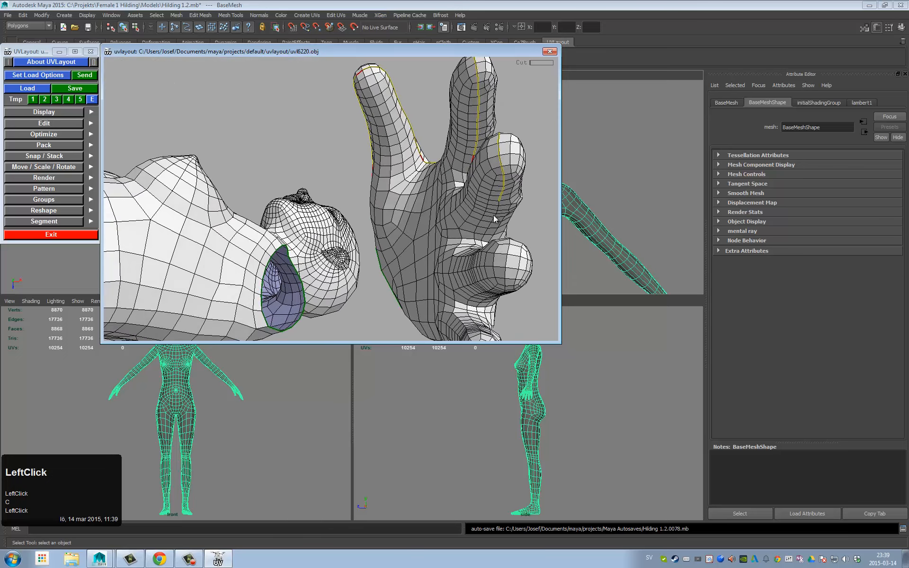
middle_drag(490, 244, 446, 209)
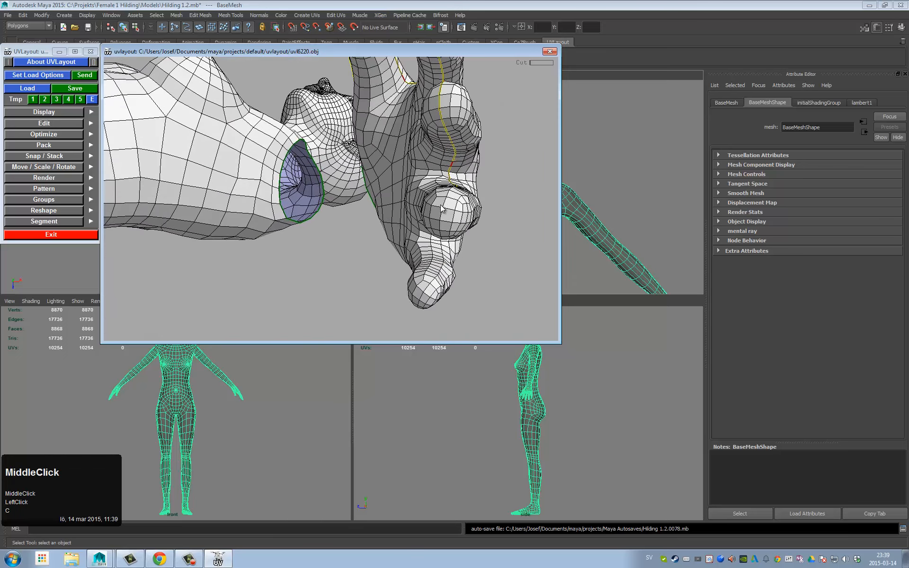
Step: Continue the left hand's cut seam over the ring and little fingers to the wrist opening
key(c)
drag(448, 219, 412, 257)
key(c)
drag(389, 288, 467, 149)
key(c)
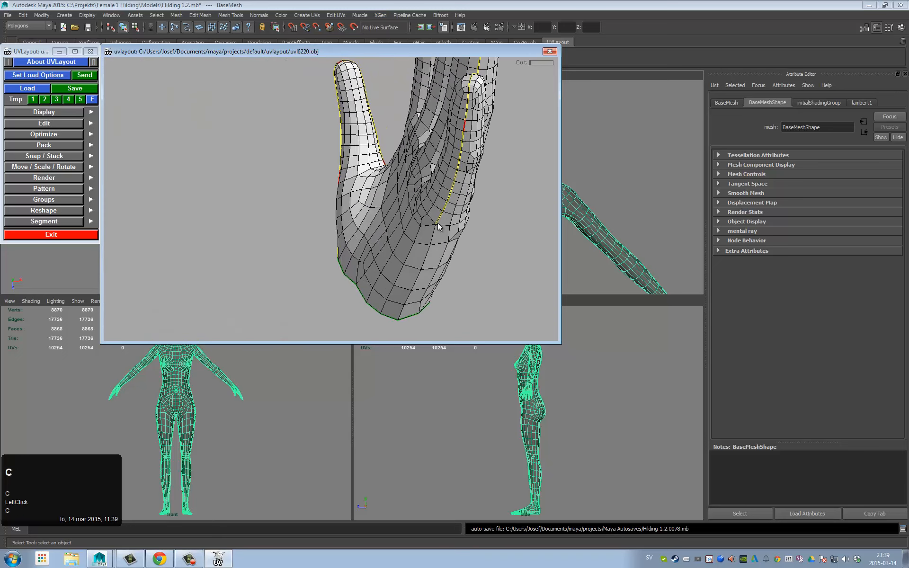
Step: Detach the left palm from the back of the hand along the finger seam and drop both halves
key(Return)
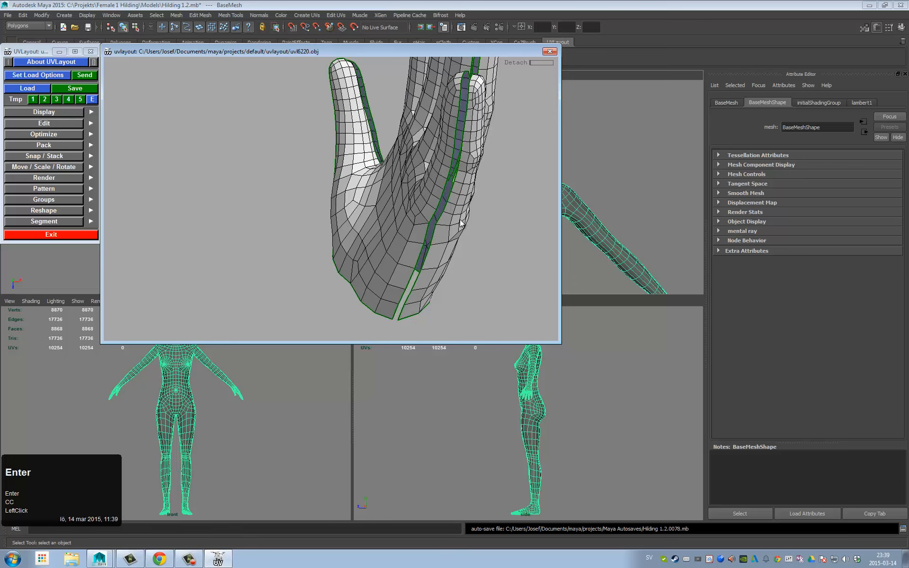
alt+right_drag(383, 236, 366, 189)
alt+drag(367, 188, 412, 243)
key(d)
drag(373, 187, 347, 193)
key(d)
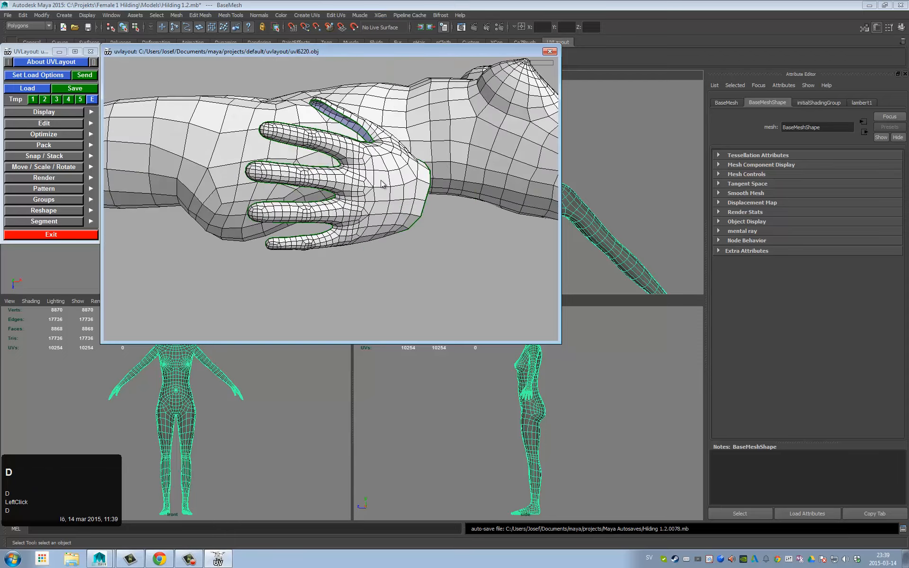
Step: Mark a closed cut seam around the base of the character's neck
alt+right_drag(347, 196, 353, 187)
alt+drag(353, 187, 305, 128)
alt+middle_drag(304, 129, 362, 104)
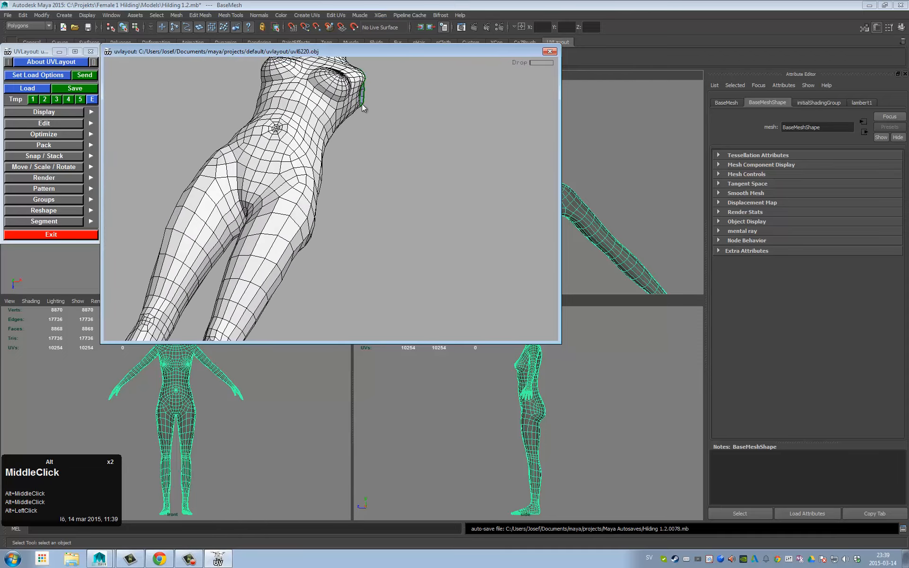
alt+drag(362, 103, 360, 142)
alt+middle_drag(360, 142, 353, 194)
alt+drag(353, 194, 277, 137)
alt+middle_drag(277, 137, 326, 97)
alt+right_drag(326, 97, 421, 76)
alt+drag(393, 159, 296, 268)
key(c)
key(ctrl+z)
key(c)
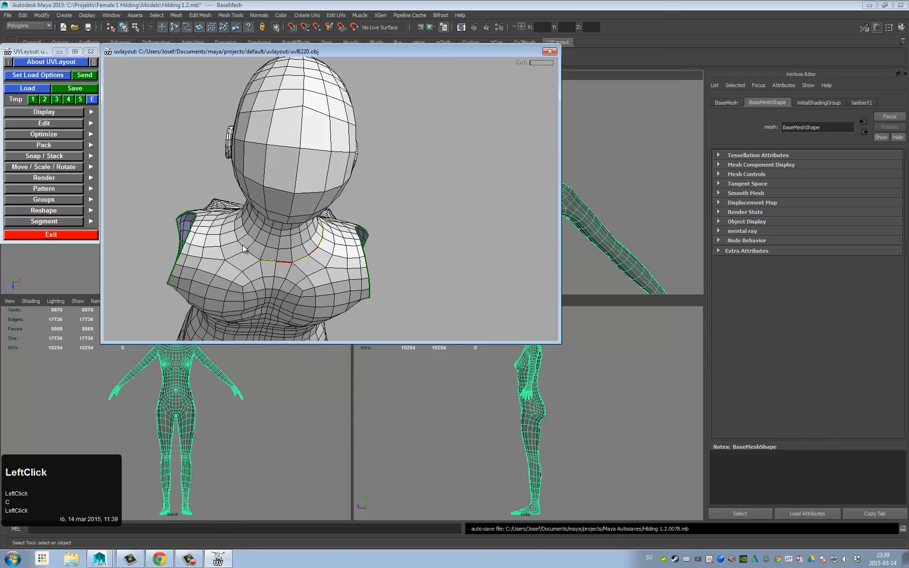
key(c)
drag(246, 249, 312, 248)
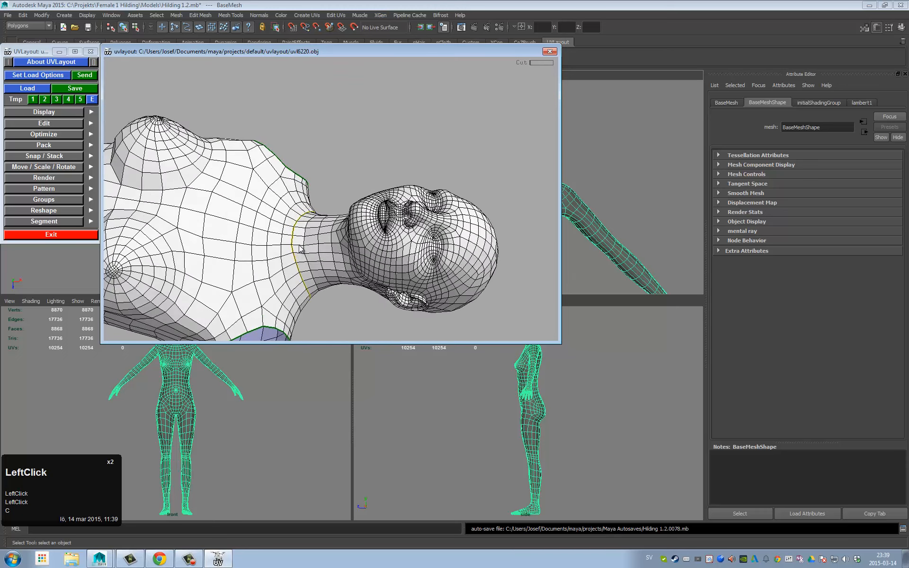
Step: Detach the head from the torso along the neck seam and drop the body shell
key(Return)
drag(331, 161, 482, 183)
alt+right_drag(457, 167, 365, 163)
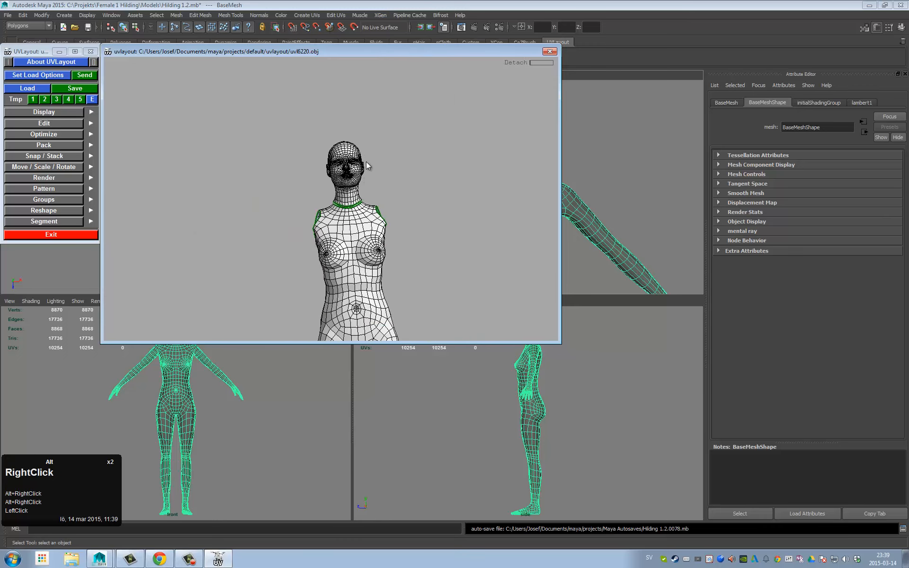
alt+middle_drag(366, 163, 406, 138)
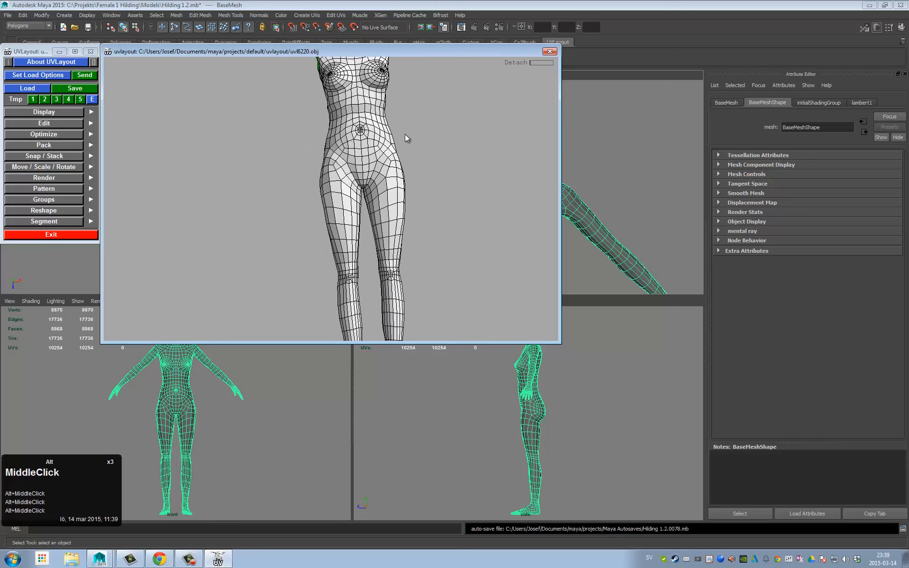
alt+right_drag(406, 137, 342, 161)
alt+middle_drag(341, 161, 305, 206)
key(d)
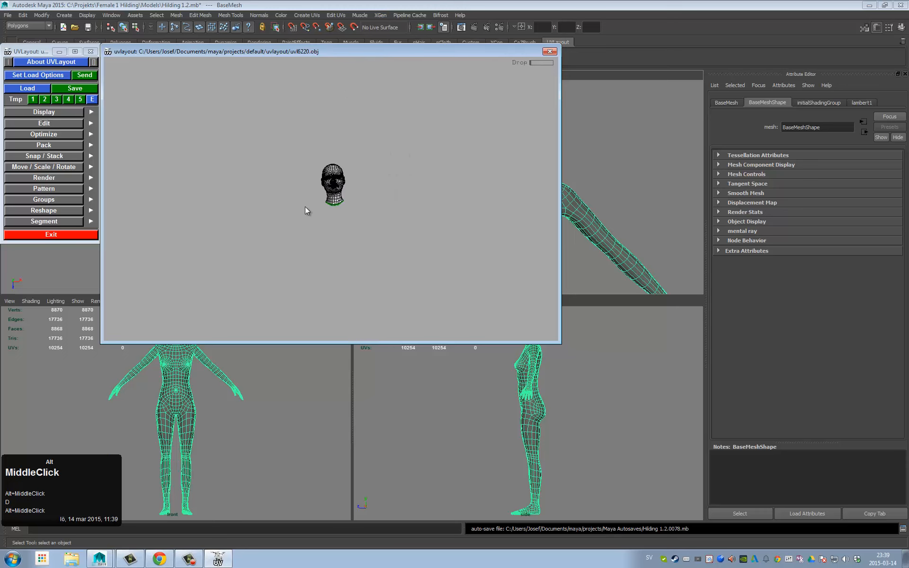
Step: Mark a cut seam along the upper and lower eyelid edges of the character's right eye
alt+right_drag(305, 207, 314, 191)
alt+middle_drag(314, 191, 360, 194)
alt+right_drag(360, 194, 407, 203)
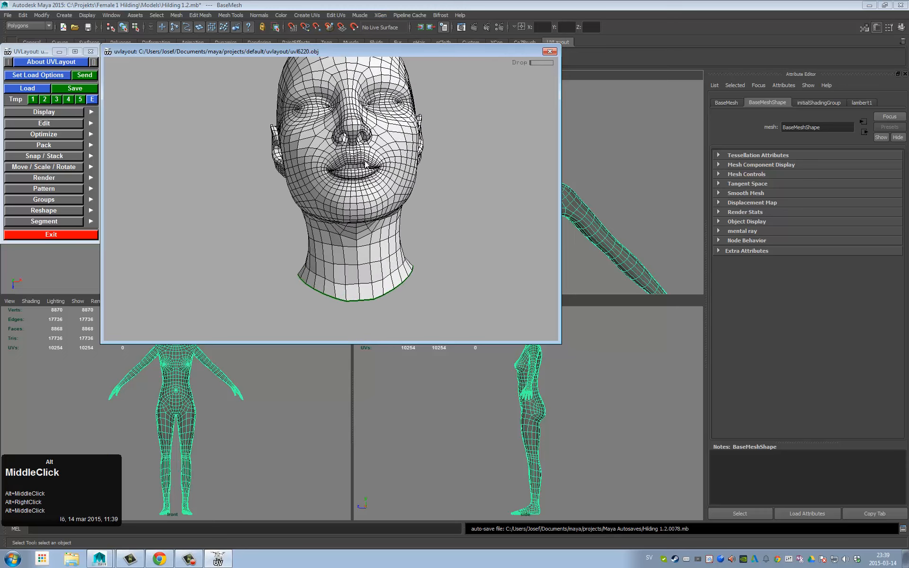
alt+middle_drag(363, 85, 353, 146)
alt+right_drag(353, 146, 502, 208)
drag(350, 188, 403, 174)
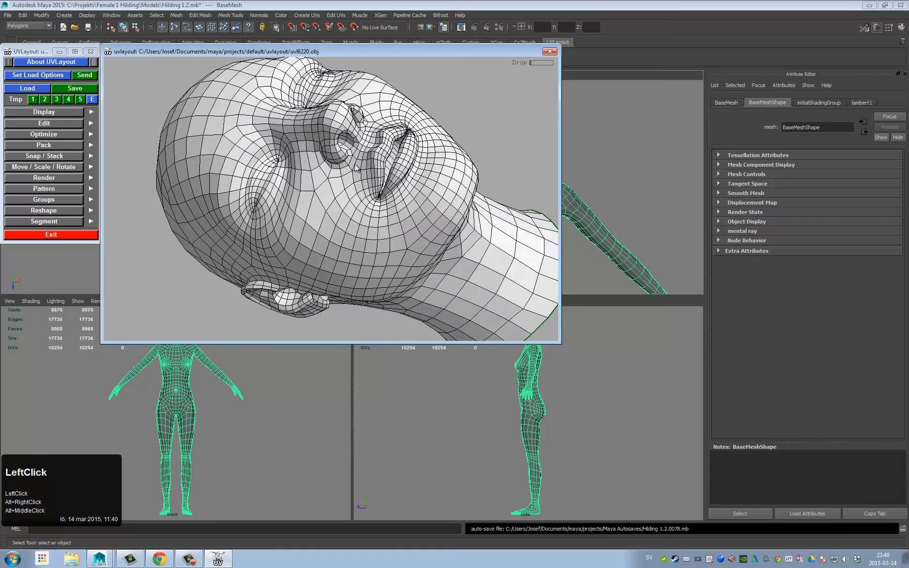
alt+middle_drag(332, 154, 391, 165)
alt+right_drag(391, 164, 428, 164)
key(c)
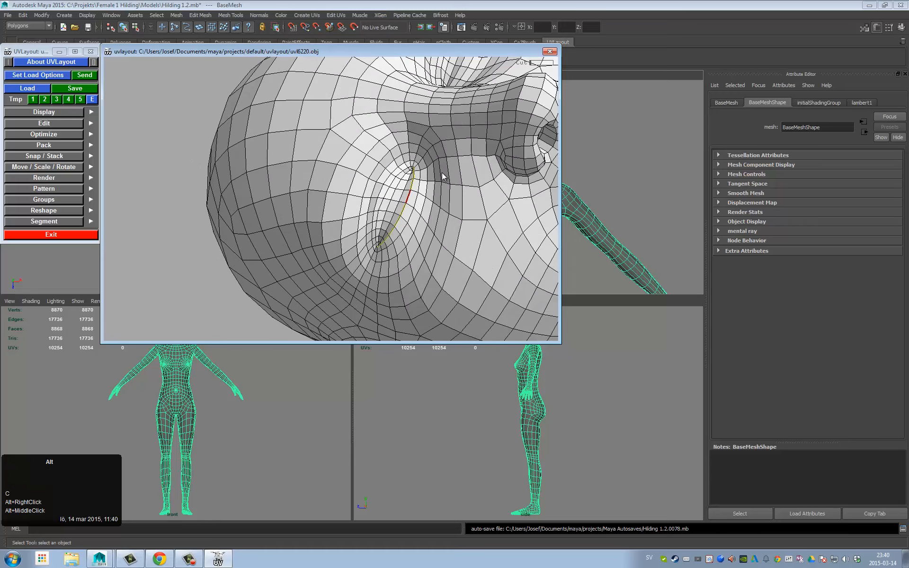
alt+right_drag(407, 202, 443, 163)
key(c)
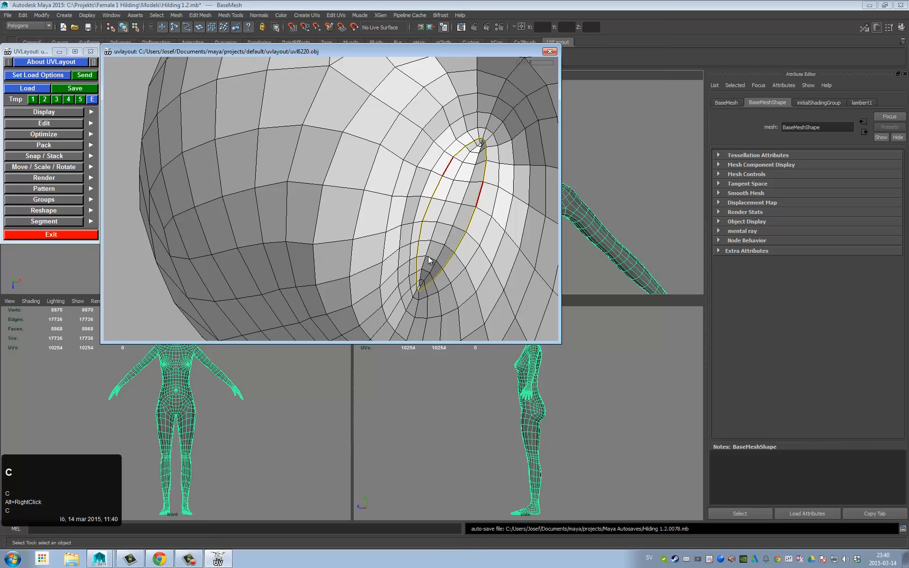
Step: Check the seam at the right eye's corner and detach the inner eye faces from the face
alt+middle_drag(429, 259, 435, 113)
alt+right_drag(435, 114, 487, 170)
alt+middle_drag(488, 170, 266, 198)
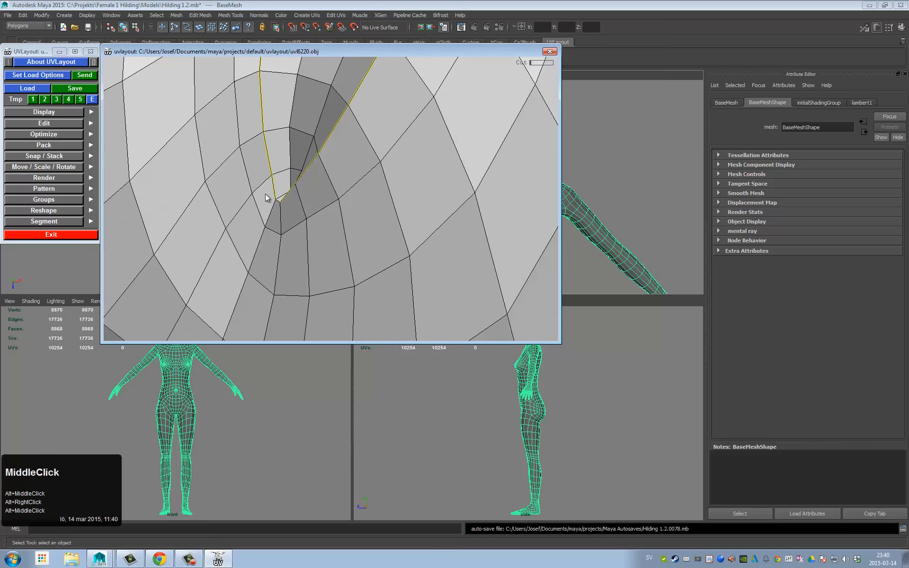
middle_click(385, 183)
middle_click(367, 169)
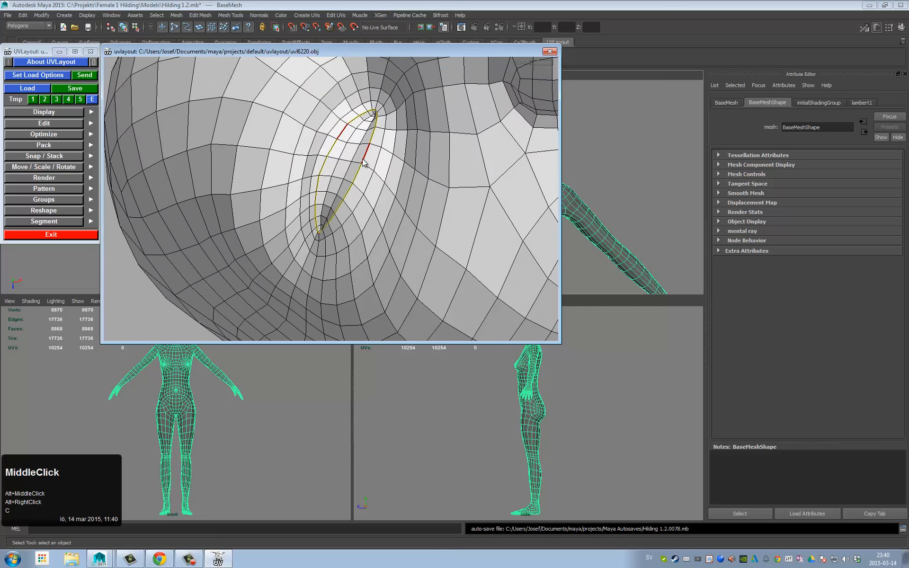
key(Return)
drag(397, 169, 328, 199)
Step: Mark a cut seam along the upper and lower eyelid edges of the character's left eye
middle_drag(445, 193, 265, 143)
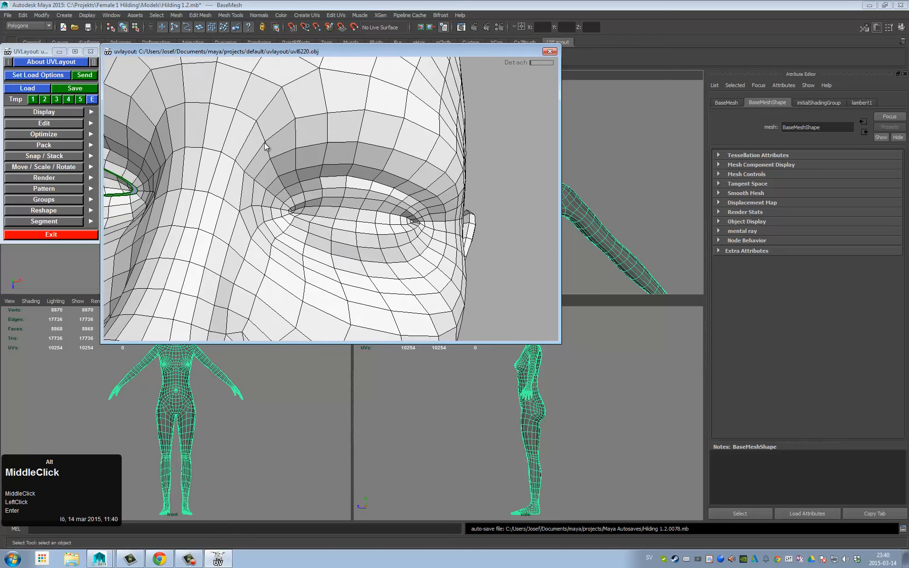
alt+middle_drag(375, 211, 319, 193)
alt+middle_drag(245, 187, 284, 196)
key(c)
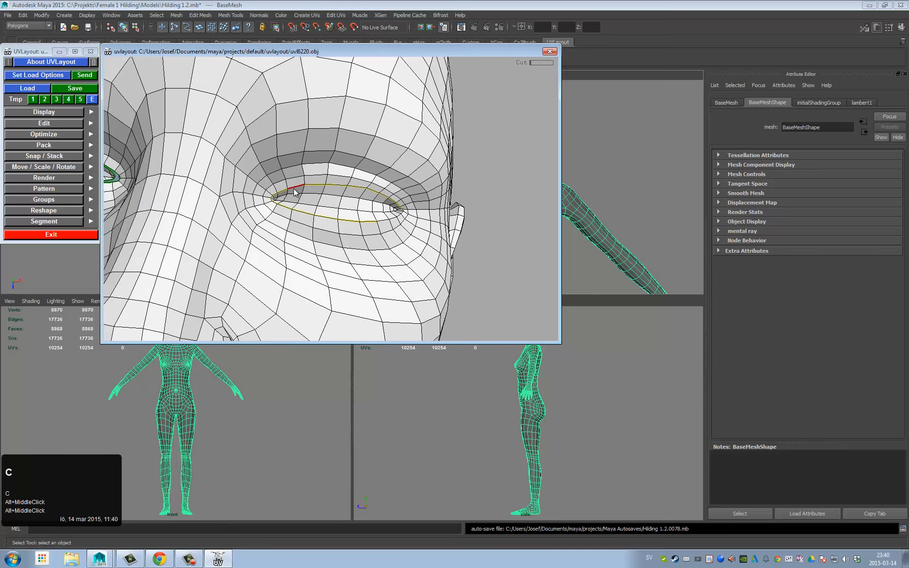
key(c)
alt+right_drag(353, 186, 433, 161)
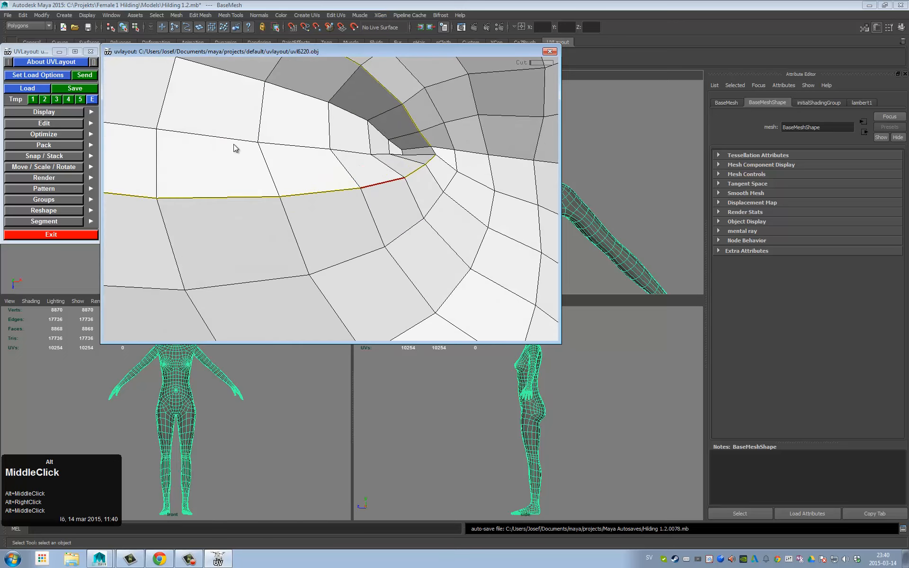
alt+middle_drag(235, 148, 395, 162)
alt+middle_drag(533, 153, 407, 161)
alt+right_drag(407, 161, 300, 159)
Step: Split the left eye's seam and cut the remaining connection at the eye's corner
key(Return)
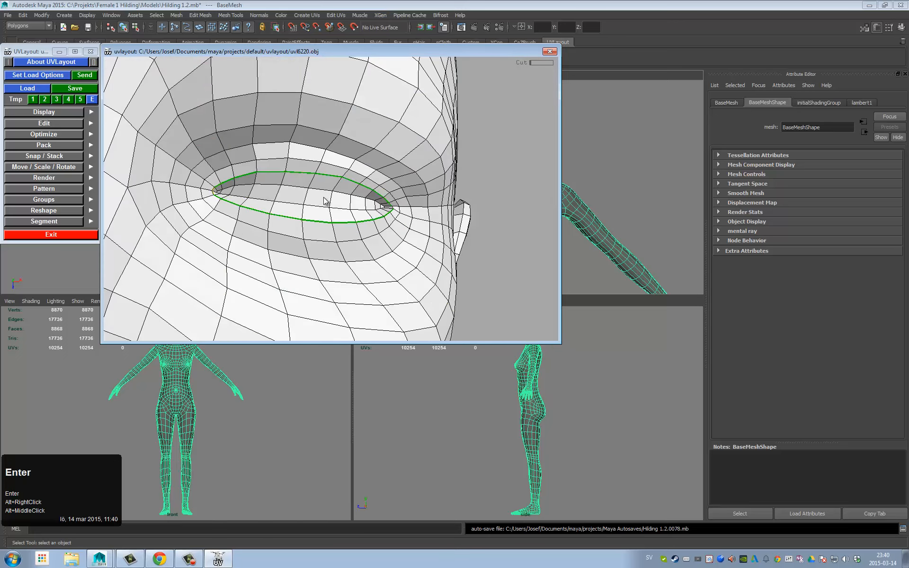
alt+middle_drag(349, 203, 379, 204)
alt+right_drag(379, 203, 445, 212)
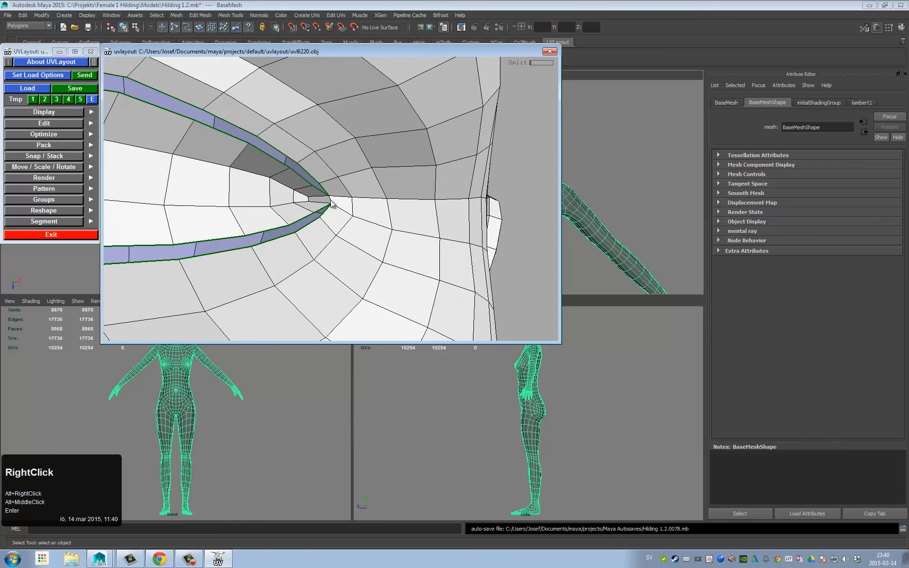
key(c)
key(Return)
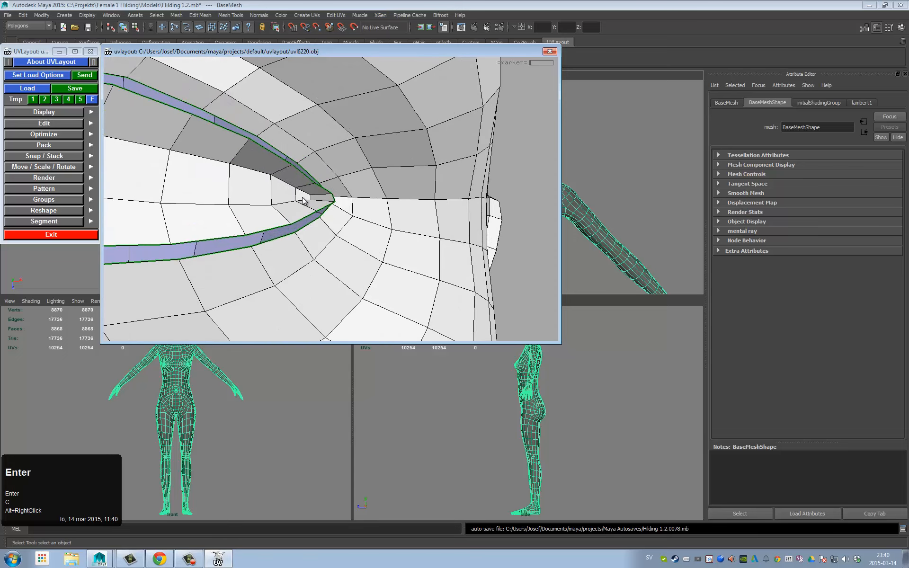
Step: Drop the detached inner eye shells from both eye openings
alt+right_drag(351, 207, 255, 202)
key(d)
alt+right_drag(402, 187, 284, 194)
alt+middle_drag(284, 194, 335, 146)
alt+right_drag(312, 161, 345, 178)
alt+middle_drag(227, 106, 265, 146)
key(d)
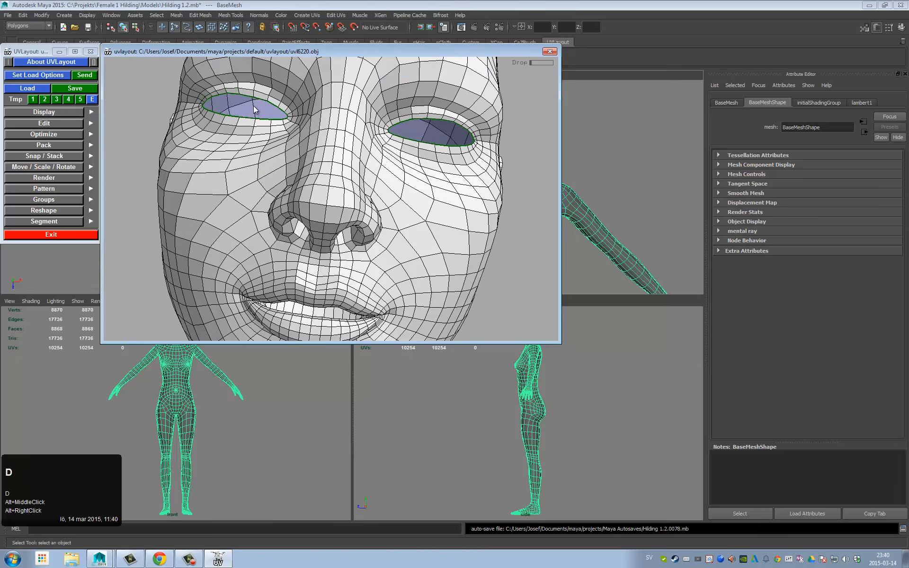
Step: Mark a cut seam around the rim of the character's right nostril
drag(288, 133, 308, 80)
alt+middle_drag(308, 81, 306, 121)
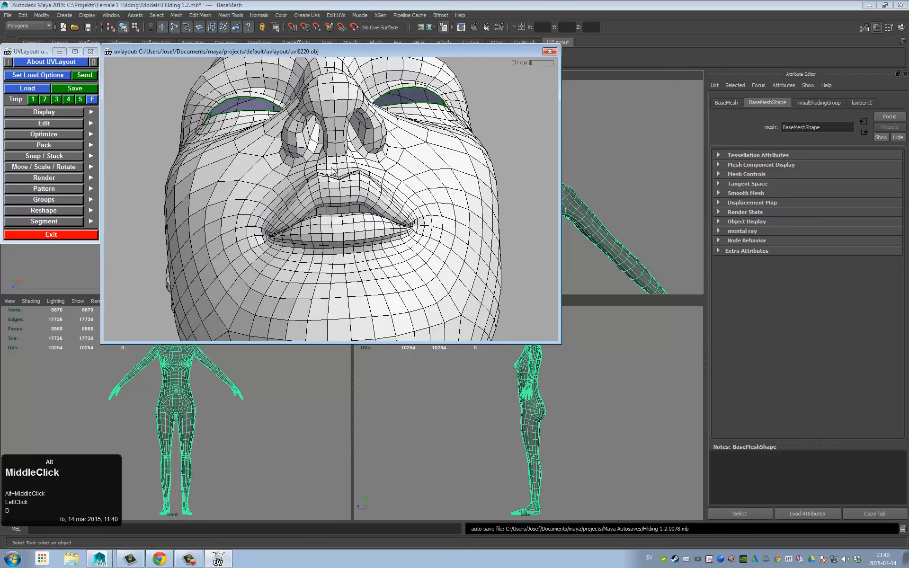
alt+right_drag(306, 121, 345, 119)
alt+middle_drag(345, 118, 277, 159)
key(c)
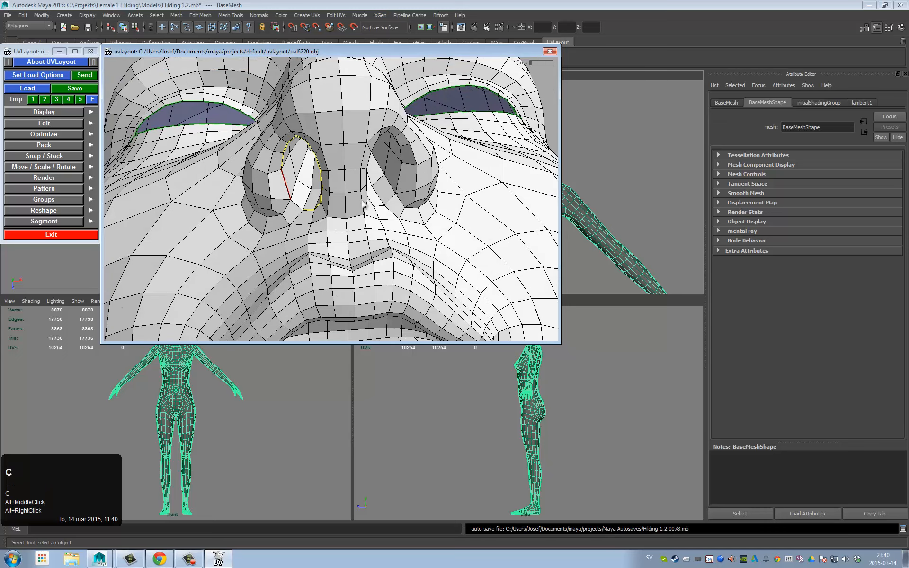
Step: Mark a matching cut seam around the left nostril's rim and complete the right nostril's seam
alt+drag(392, 211, 342, 166)
key(c)
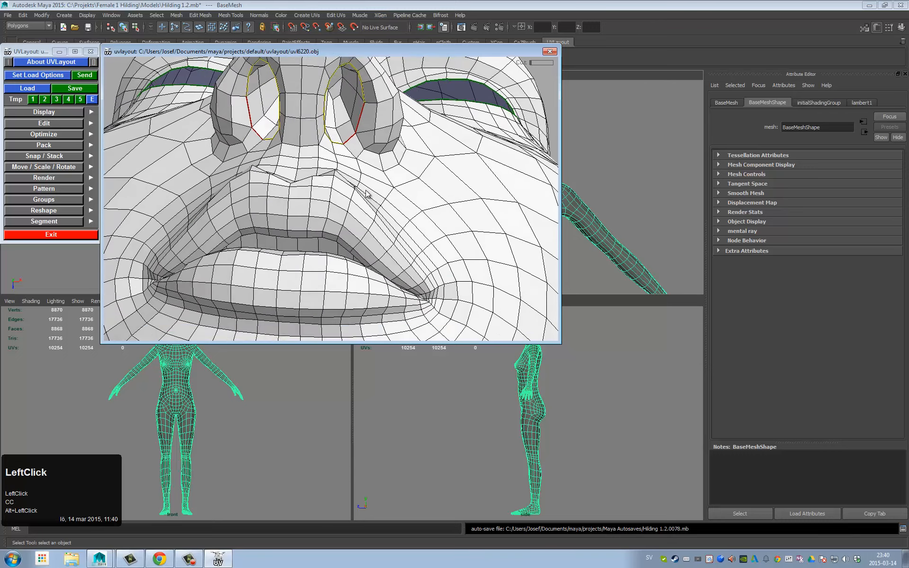
alt+middle_drag(342, 165, 344, 222)
alt+drag(344, 222, 318, 194)
key(c)
key(c)
key(c)
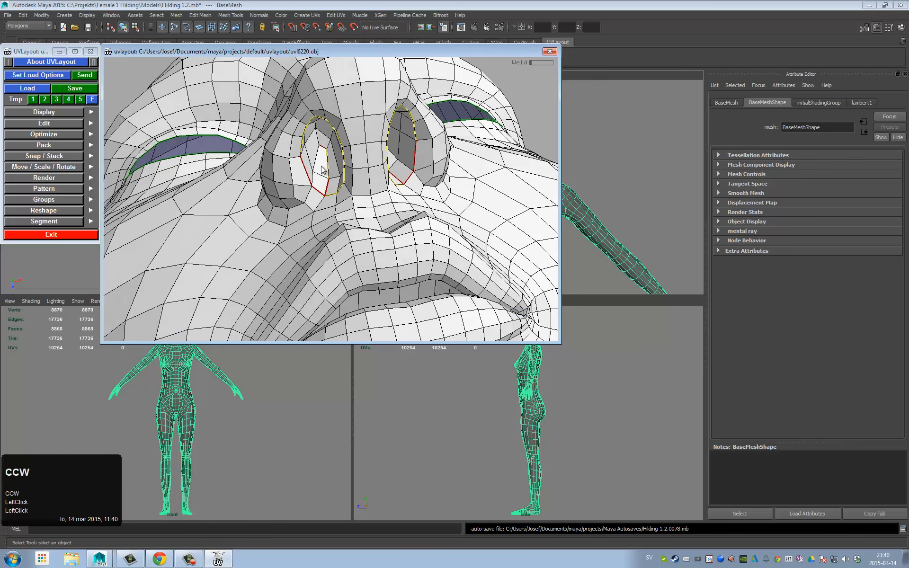
Step: Split the seams of both nostrils and drop the inner nose shells
key(Return)
key(Return)
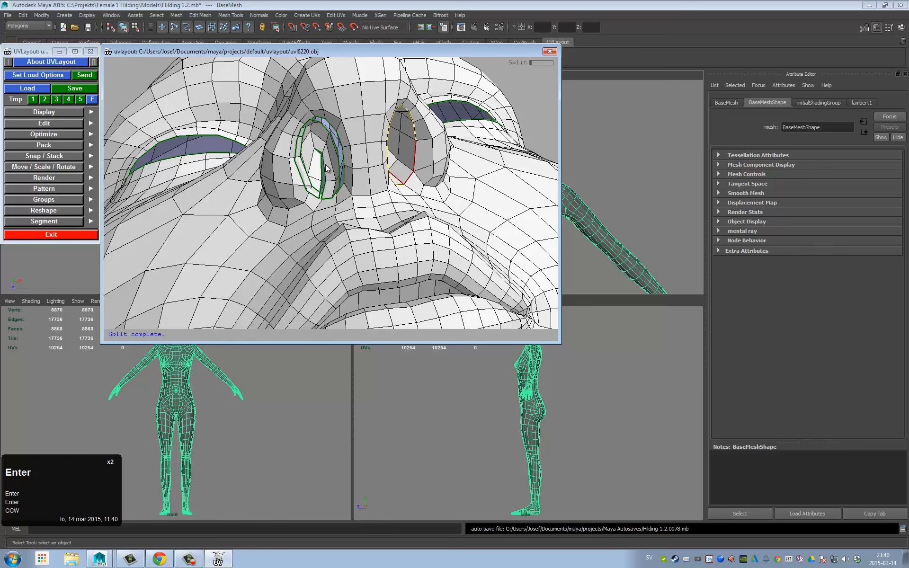
key(Return)
drag(400, 166, 359, 193)
key(Return)
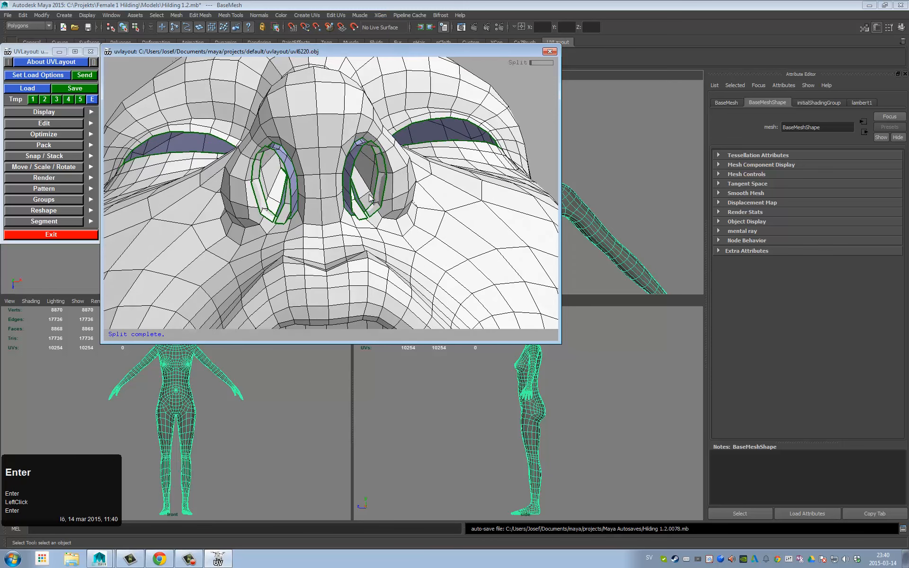
key(d)
key(d)
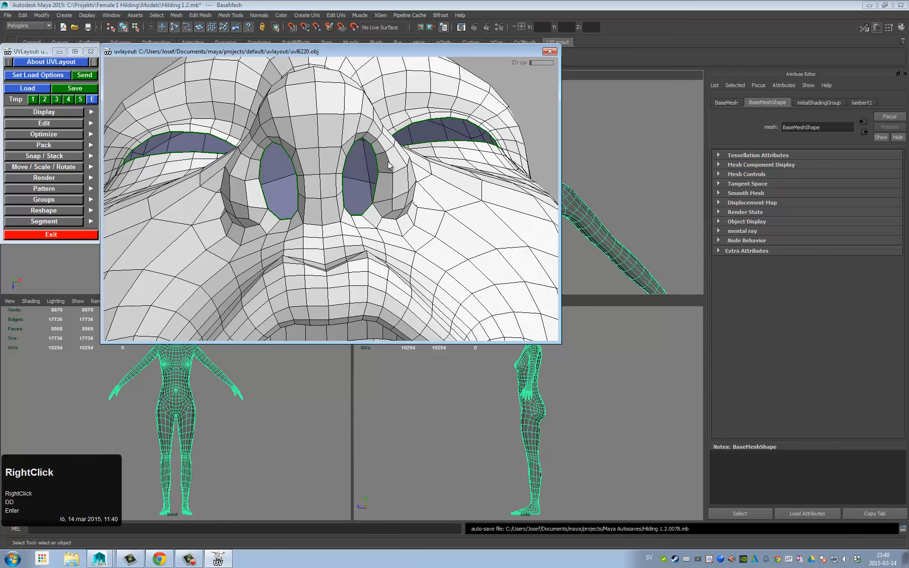
Step: Mark a cut seam along the jawline from the chin up to the left ear
right_drag(366, 164, 309, 160)
alt+middle_drag(305, 211, 296, 190)
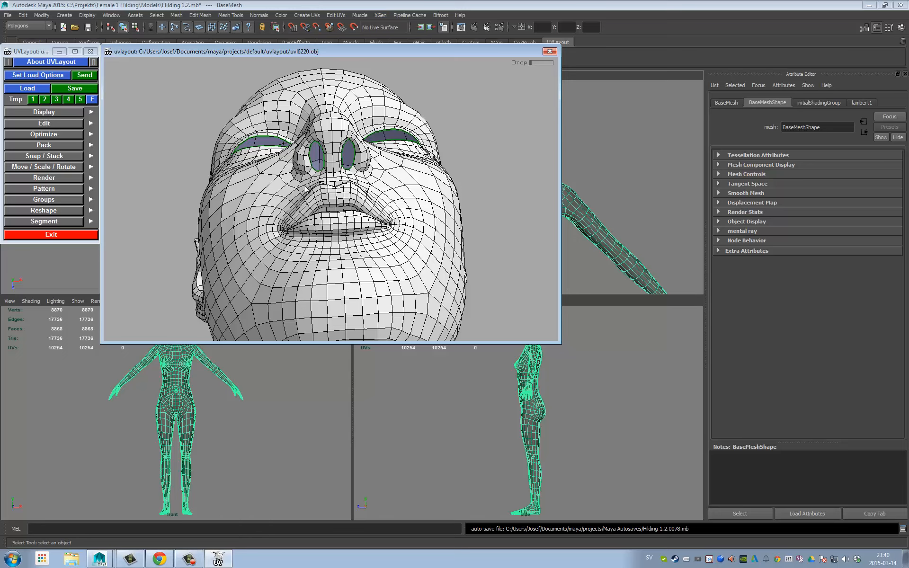
alt+middle_drag(312, 173, 316, 167)
drag(307, 194, 310, 227)
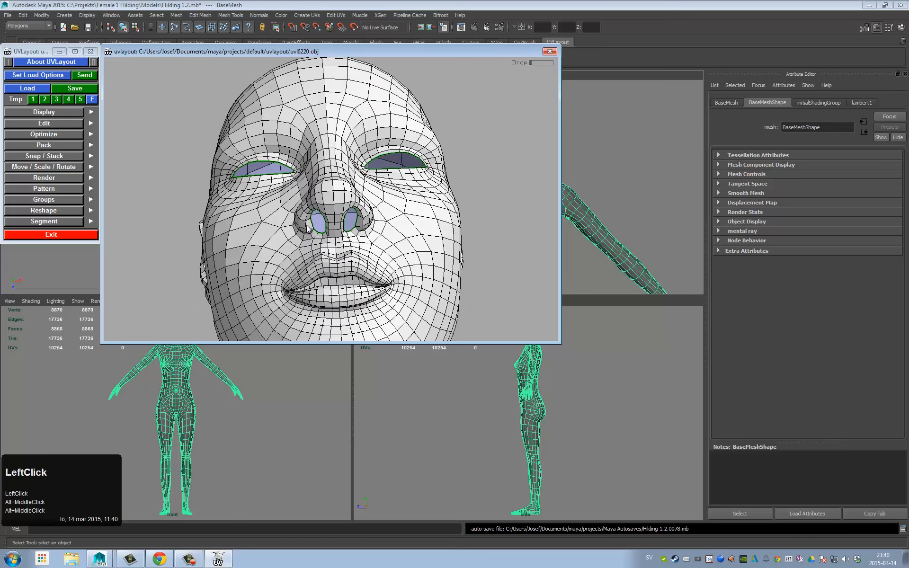
alt+middle_drag(311, 227, 315, 183)
alt+right_drag(327, 189, 379, 203)
drag(335, 223, 344, 168)
alt+middle_drag(344, 239, 345, 195)
alt+right_drag(345, 195, 296, 168)
drag(372, 167, 289, 183)
key(c)
alt+middle_drag(289, 183, 278, 152)
alt+right_drag(278, 151, 374, 181)
key(c)
drag(278, 193, 344, 193)
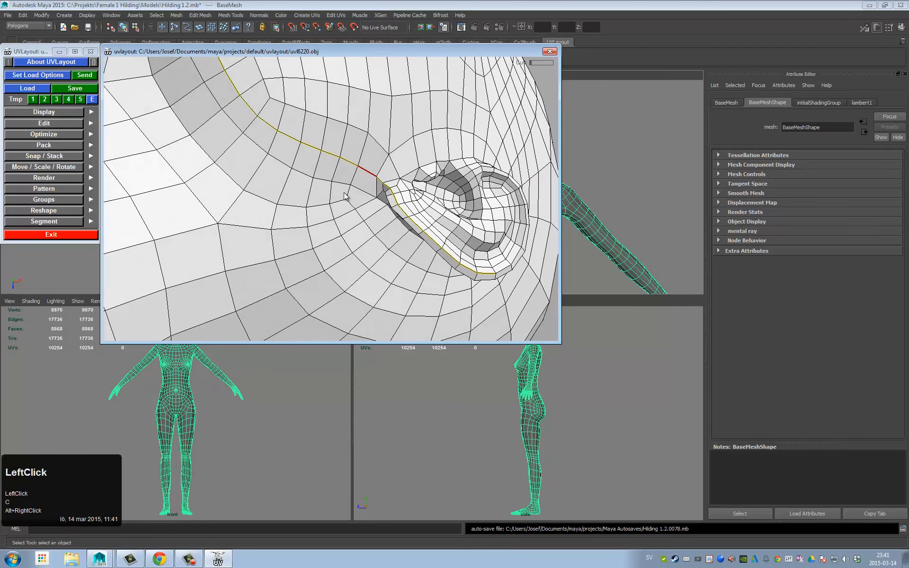
Step: Weld the unwanted stretch of seam that runs along the left ear's outer rim
alt+right_drag(394, 185, 468, 198)
alt+middle_drag(386, 164, 410, 209)
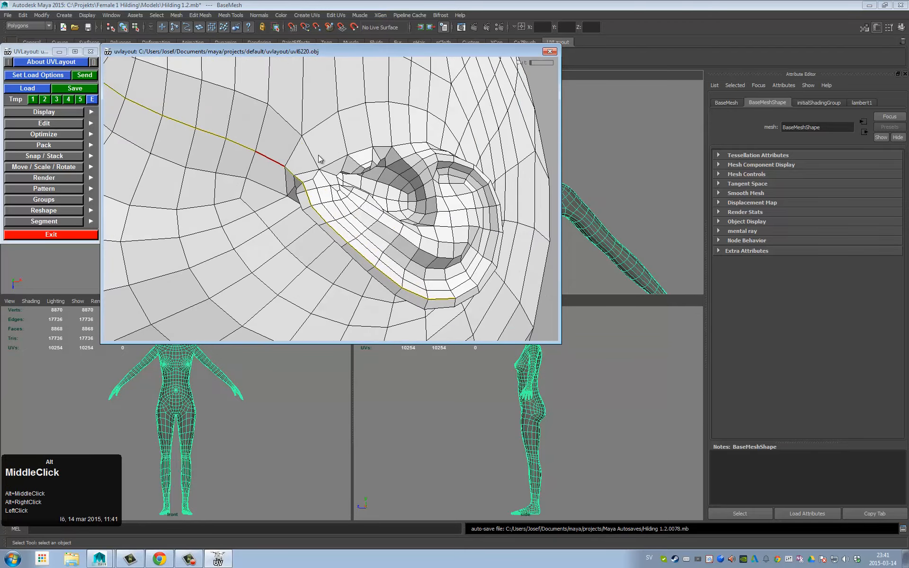
alt+right_drag(320, 159, 392, 207)
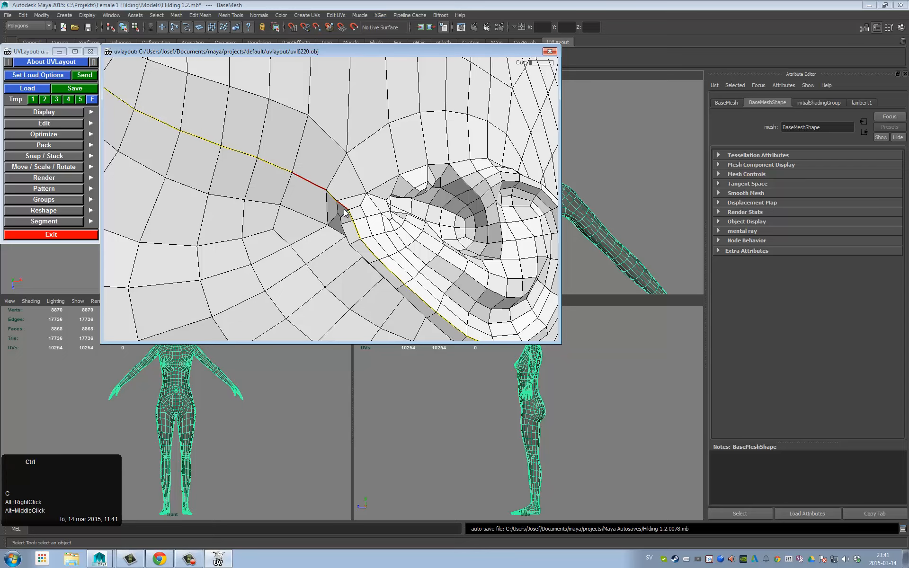
drag(351, 220, 392, 157)
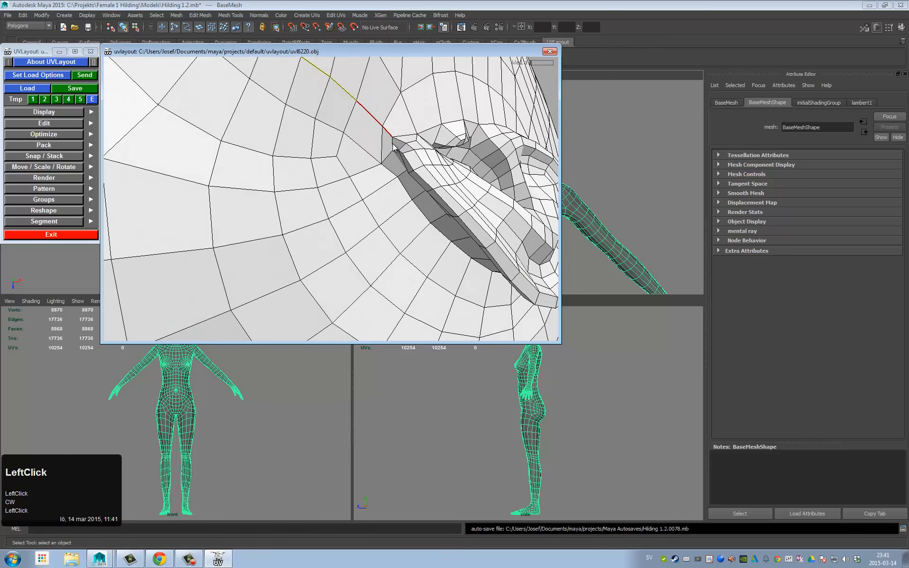
Step: Mark cut seams behind the left ear and along its front edge where it meets the face
key(c)
alt+right_drag(445, 178, 345, 184)
alt+drag(346, 185, 329, 161)
alt+right_drag(329, 161, 464, 156)
alt+drag(464, 156, 240, 200)
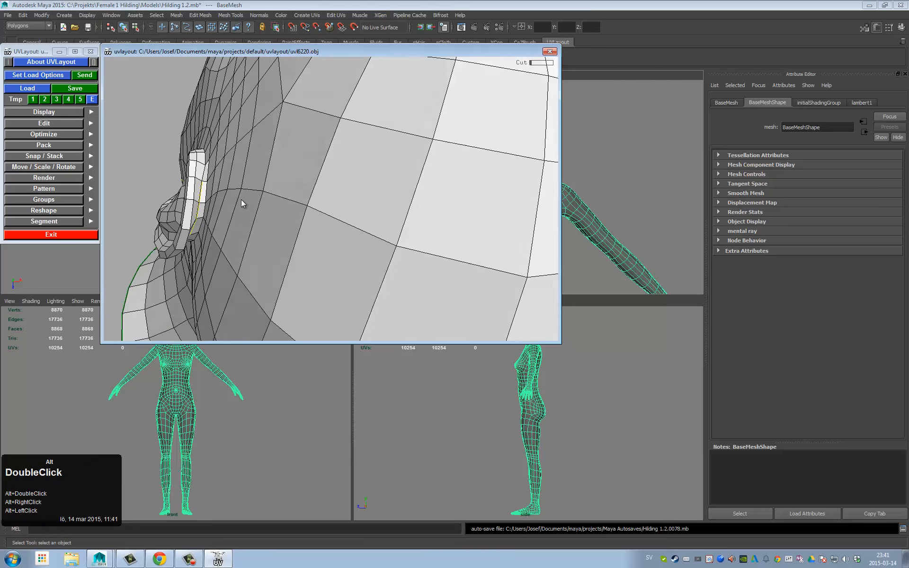
alt+right_drag(241, 200, 235, 161)
alt+middle_drag(235, 161, 241, 217)
alt+drag(240, 217, 320, 203)
key(c)
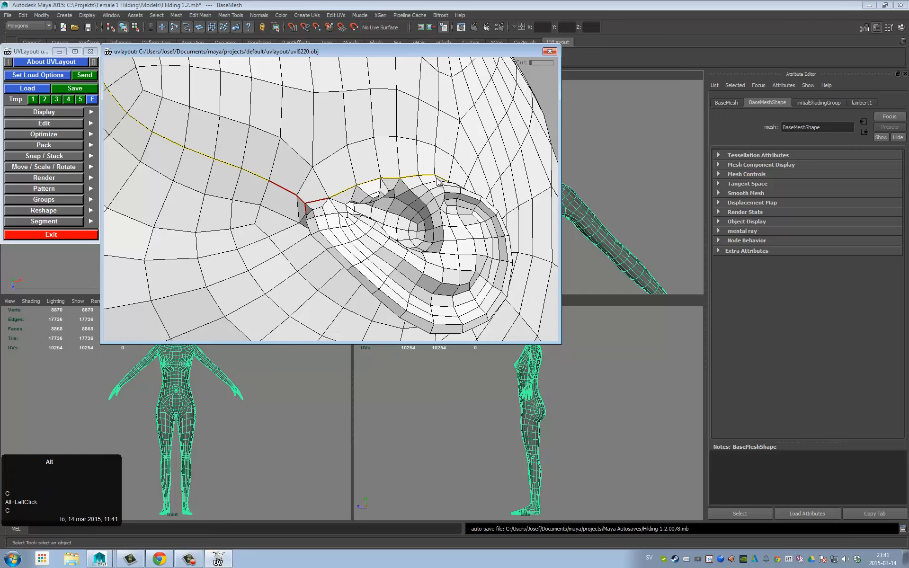
Step: Continue the cut seam from the top of the left ear up across the forehead
alt+right_drag(319, 203, 332, 199)
alt+drag(331, 199, 366, 208)
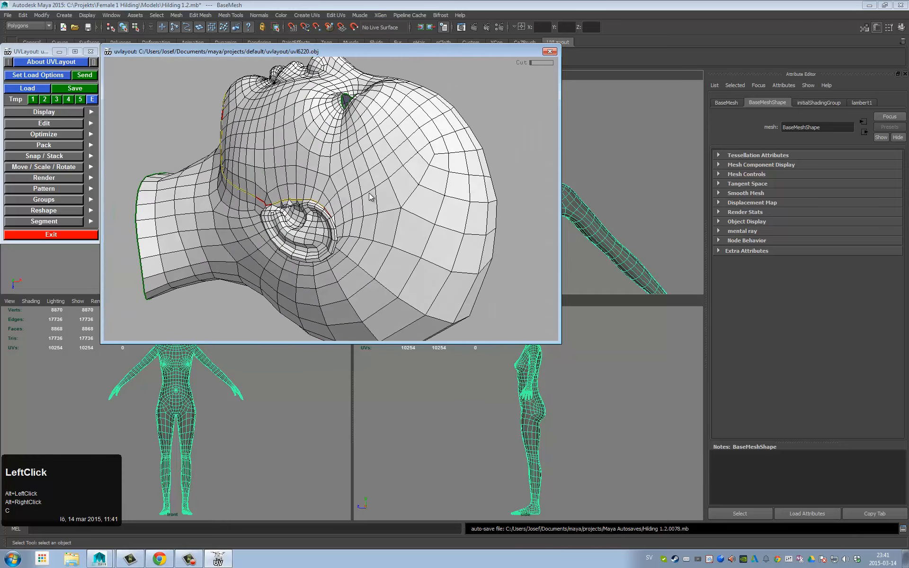
key(c)
alt+drag(459, 190, 403, 194)
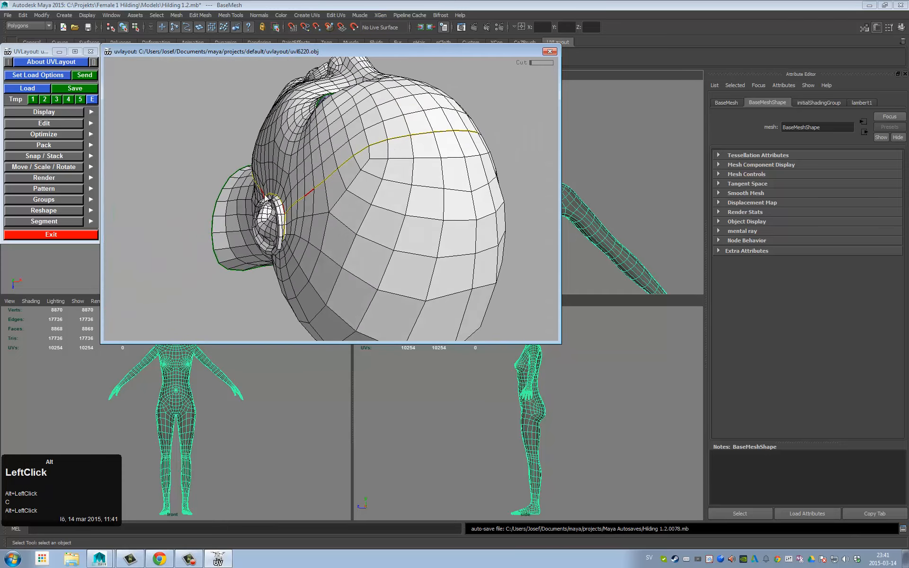
Step: Extend the forehead seam down the other side of the head to the right ear
alt+right_drag(265, 197, 363, 197)
alt+drag(363, 197, 372, 180)
alt+right_drag(372, 181, 339, 191)
alt+drag(339, 191, 320, 169)
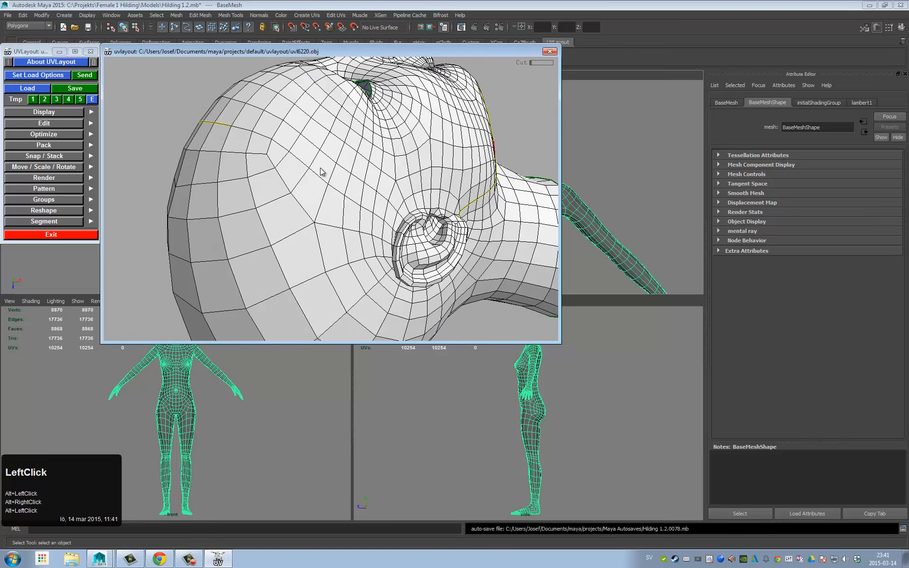
key(c)
alt+middle_drag(348, 165, 281, 111)
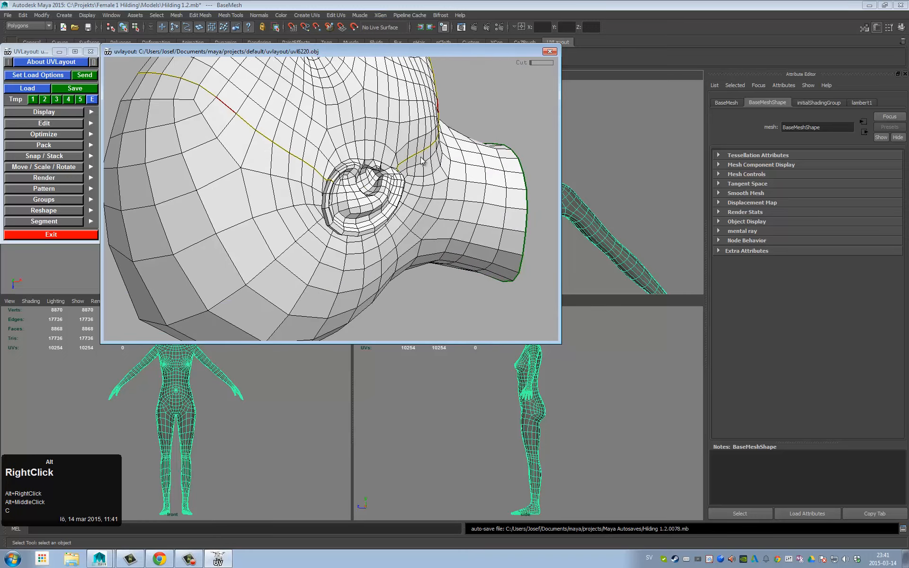
Step: Mark the cut seam around the back of the right ear where it joins the head
alt+right_drag(282, 111, 361, 158)
alt+middle_drag(334, 179, 320, 213)
alt+right_drag(320, 213, 405, 187)
alt+drag(349, 204, 404, 195)
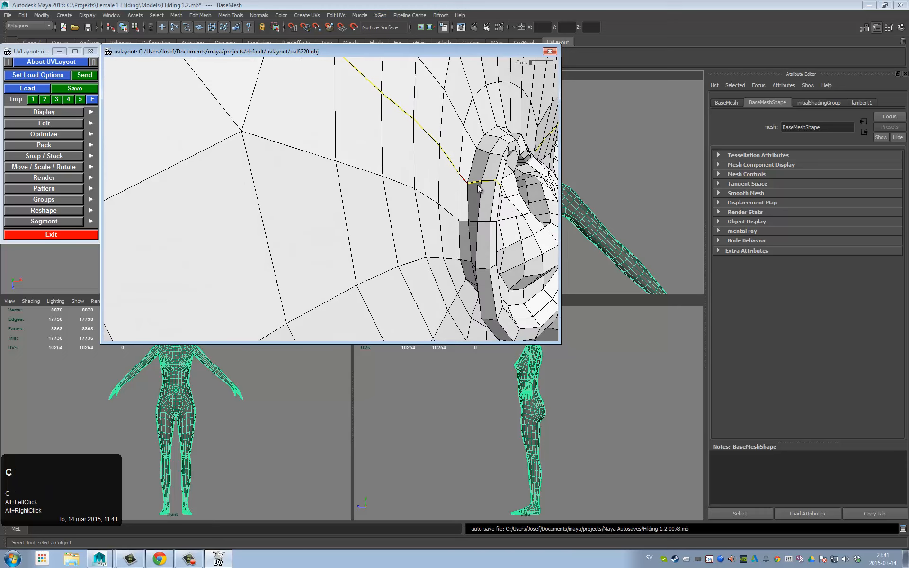
drag(485, 189, 429, 140)
key(c)
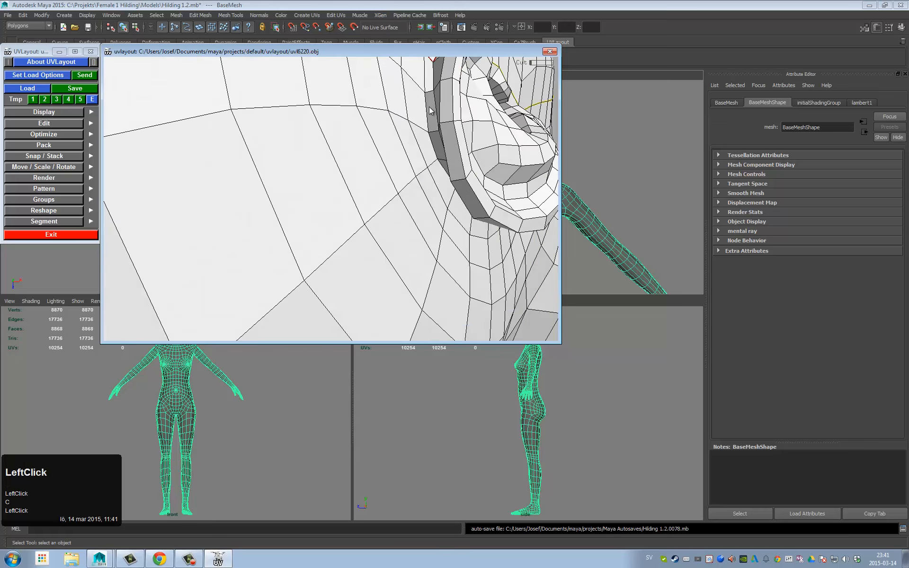
middle_drag(424, 106, 428, 113)
key(c)
drag(429, 113, 387, 116)
Step: Weld the misplaced cut beside the right earlobe and recut the jawline seam up to the ear
alt+middle_drag(388, 117, 410, 180)
alt+drag(411, 180, 331, 194)
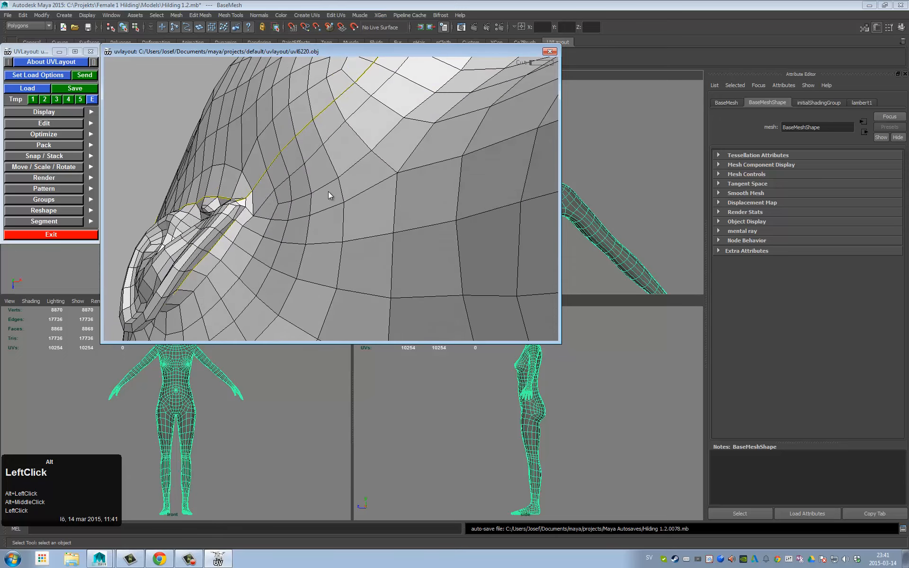
alt+right_drag(331, 195, 264, 214)
alt+middle_drag(264, 210, 270, 217)
key(c)
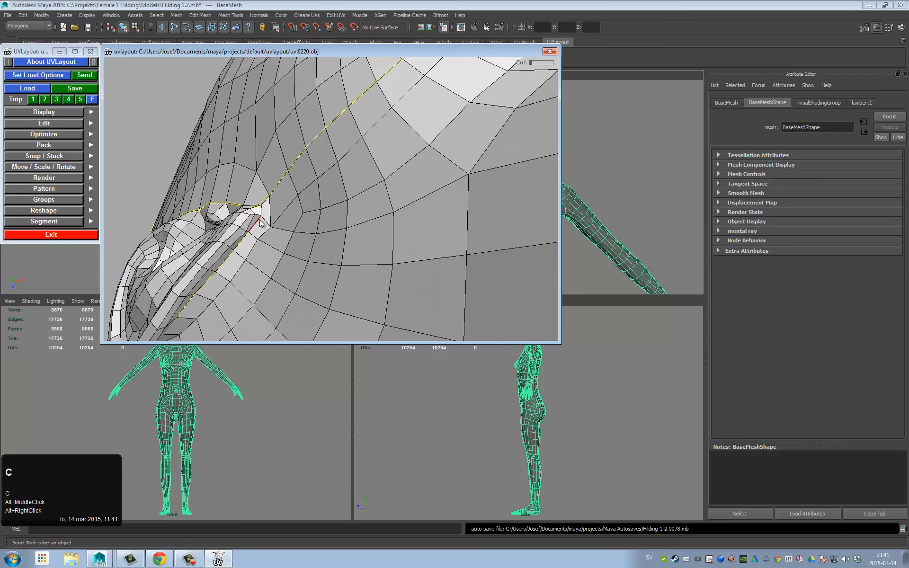
click(261, 216)
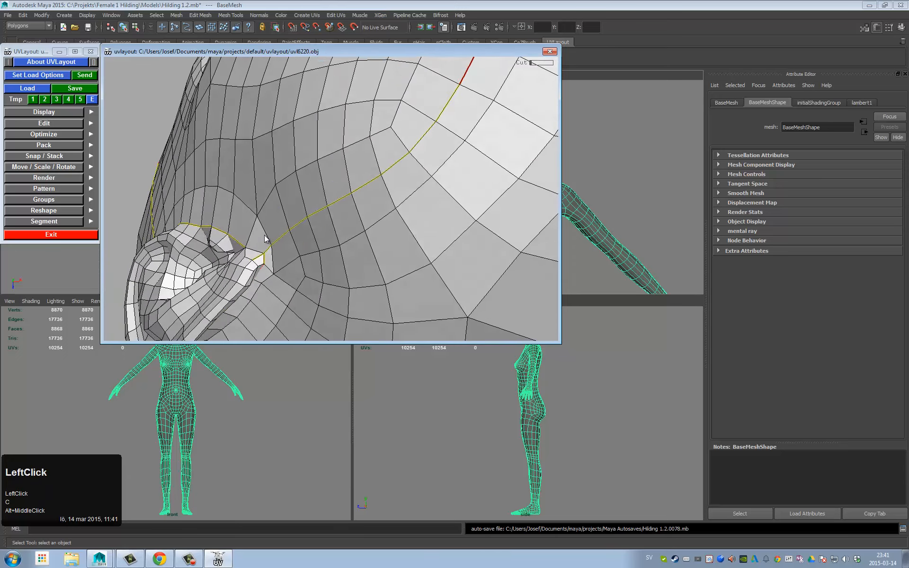
key(w)
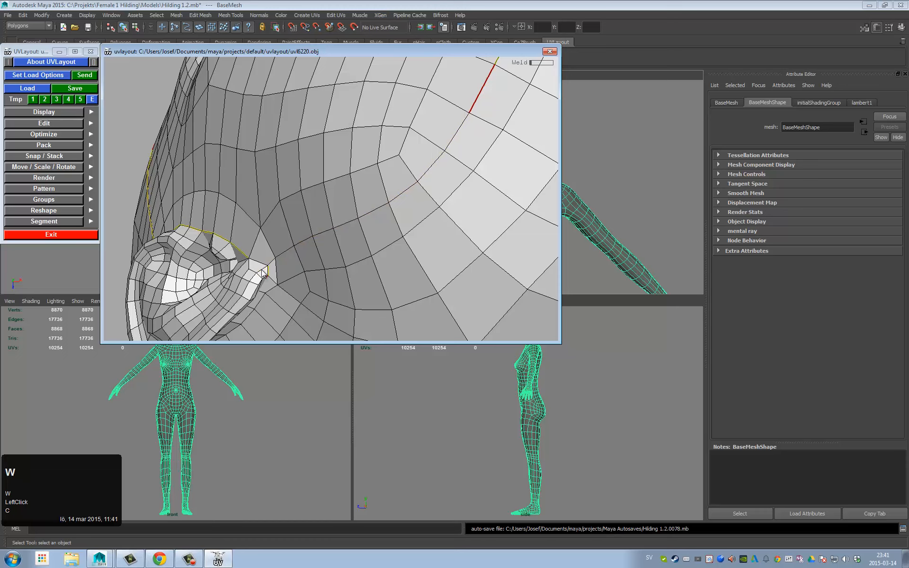
alt+right_drag(269, 259, 266, 205)
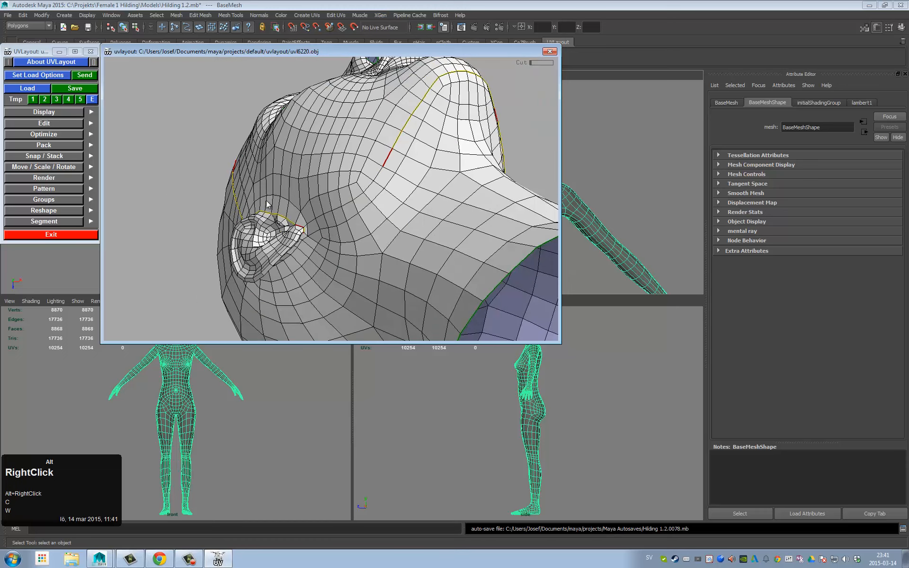
key(c)
Step: Split the head along the jaw, ear and forehead seam to separate the face from the back of the head
alt+drag(326, 216, 359, 157)
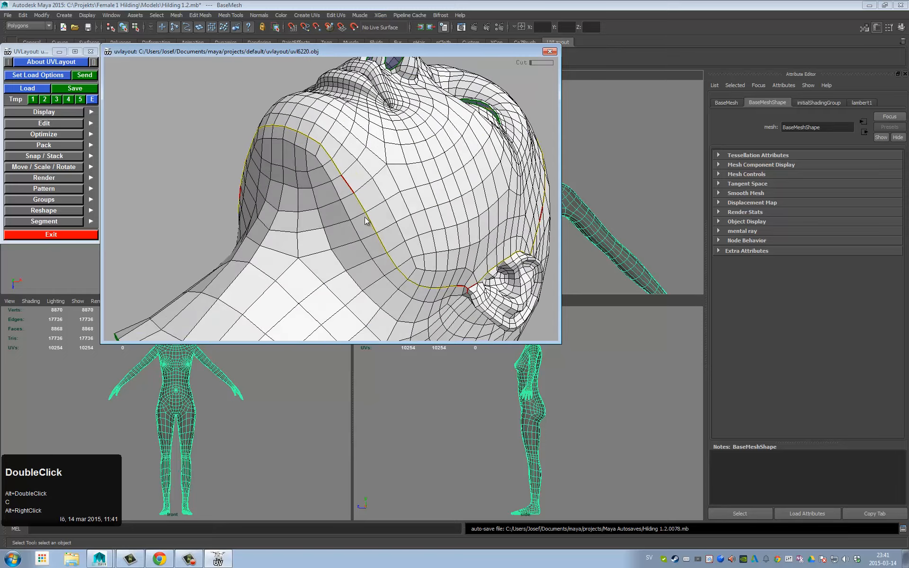
key(Return)
drag(389, 208, 367, 183)
key(Return)
key(Return)
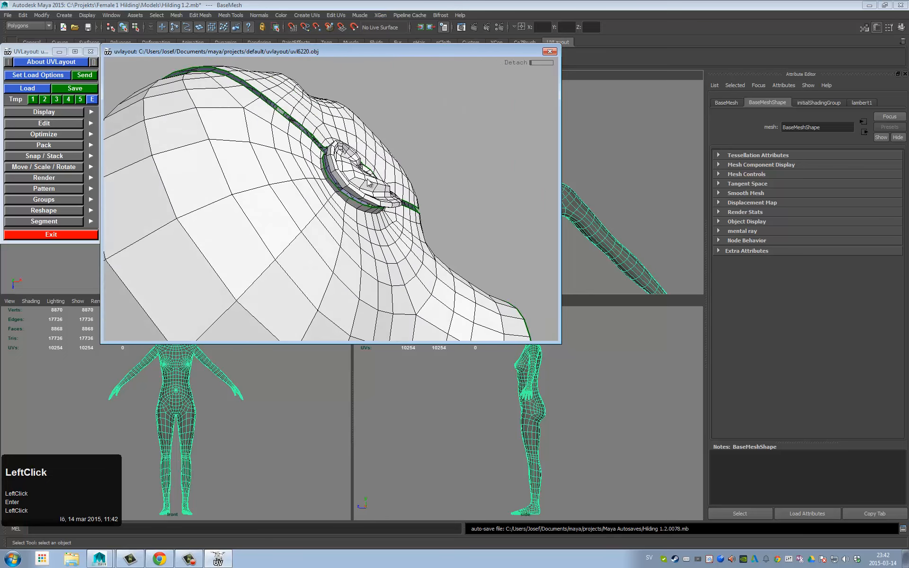
Step: Drop both detached ear shells from the edit view
key(d)
drag(294, 197, 195, 204)
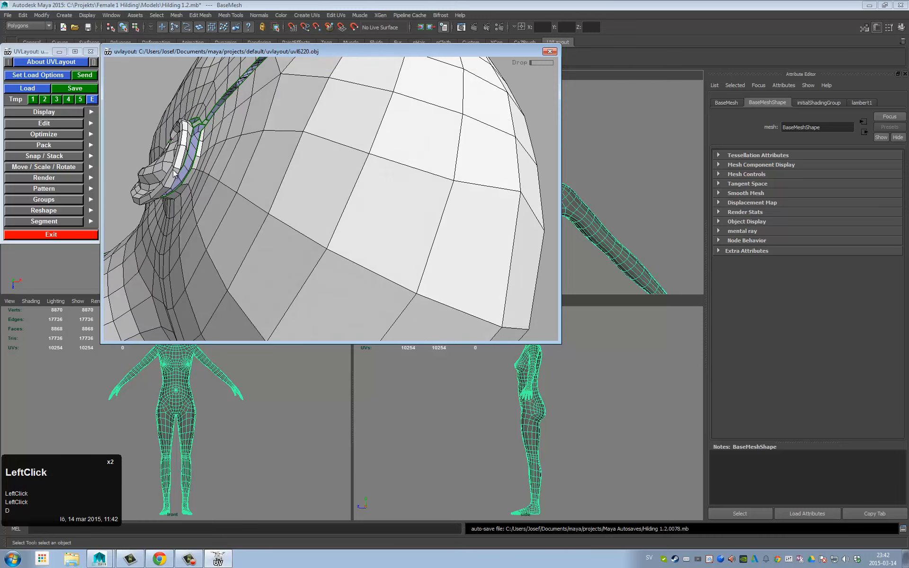
key(d)
drag(175, 171, 361, 199)
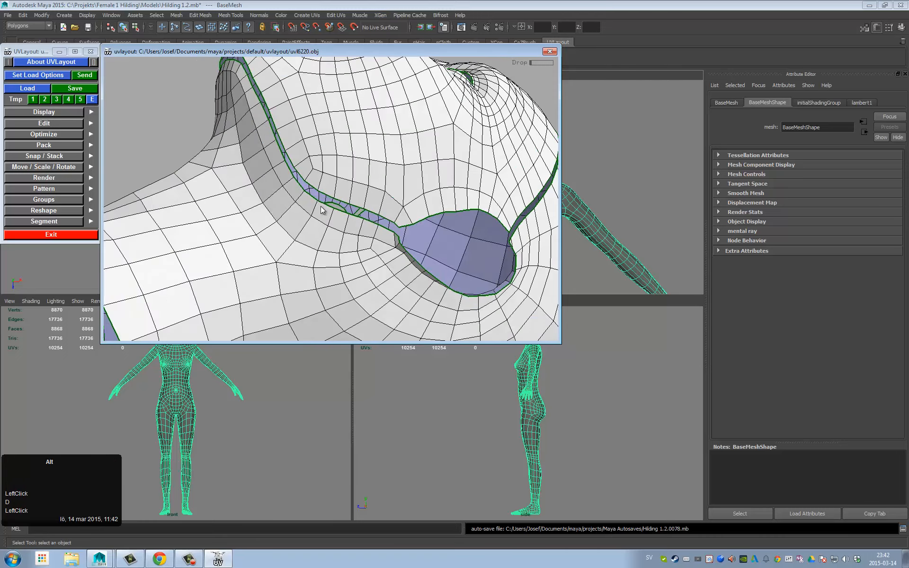
Step: Split the front of the neck from the back of the head along side seams below the ears and drop both shells
alt+right_drag(321, 206, 275, 204)
alt+drag(275, 203, 390, 236)
key(c)
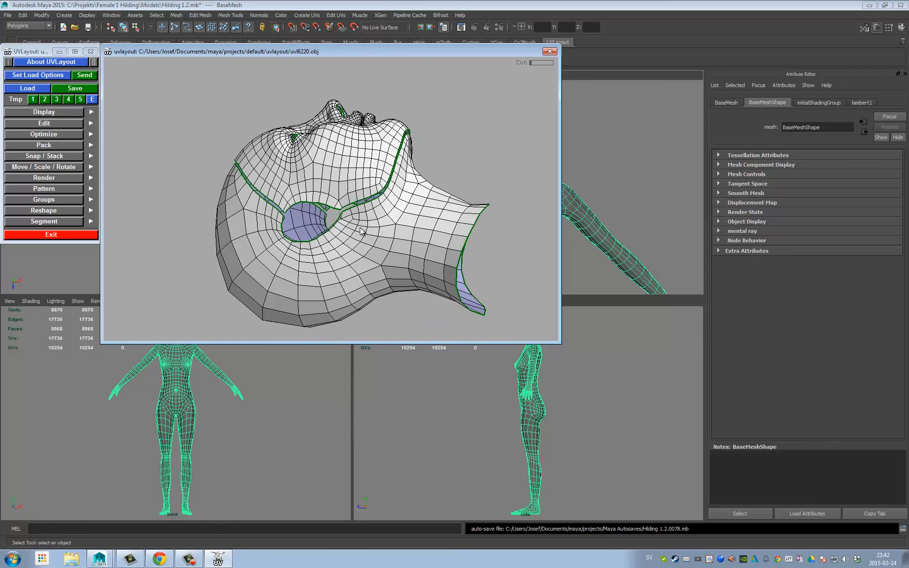
key(c)
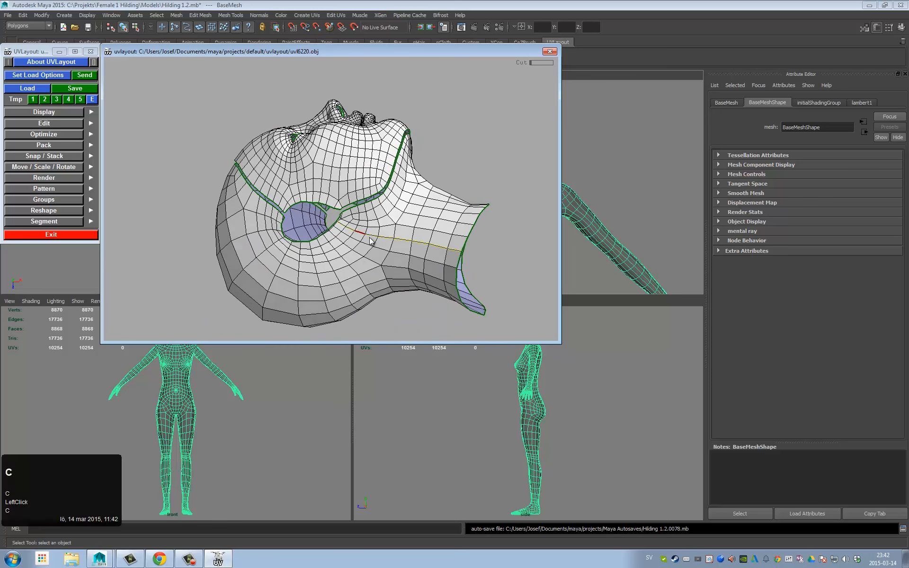
key(Return)
drag(371, 241, 360, 213)
key(d)
key(d)
alt+right_drag(360, 213, 504, 197)
alt+middle_drag(504, 197, 393, 156)
alt+drag(392, 157, 372, 183)
alt+middle_drag(371, 183, 367, 192)
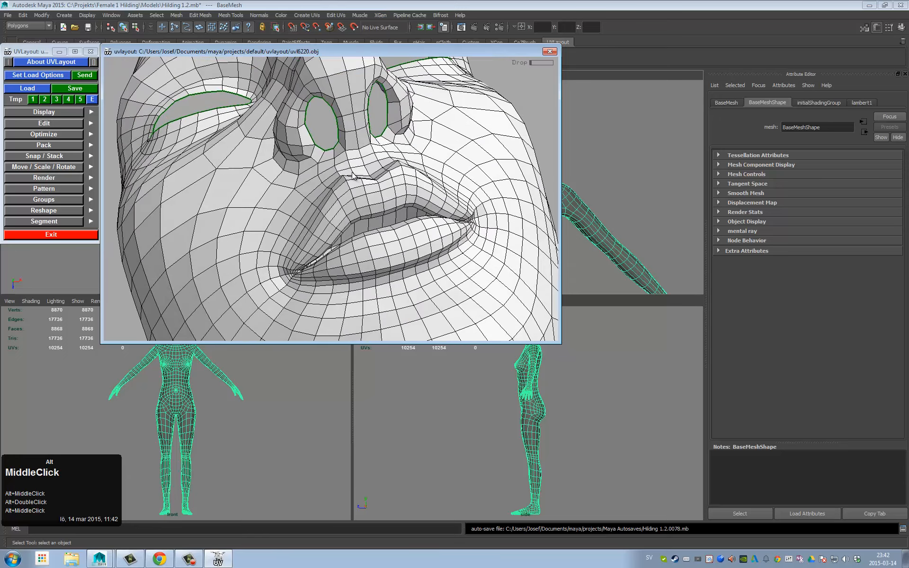
alt+right_drag(367, 192, 365, 197)
alt+drag(365, 196, 429, 152)
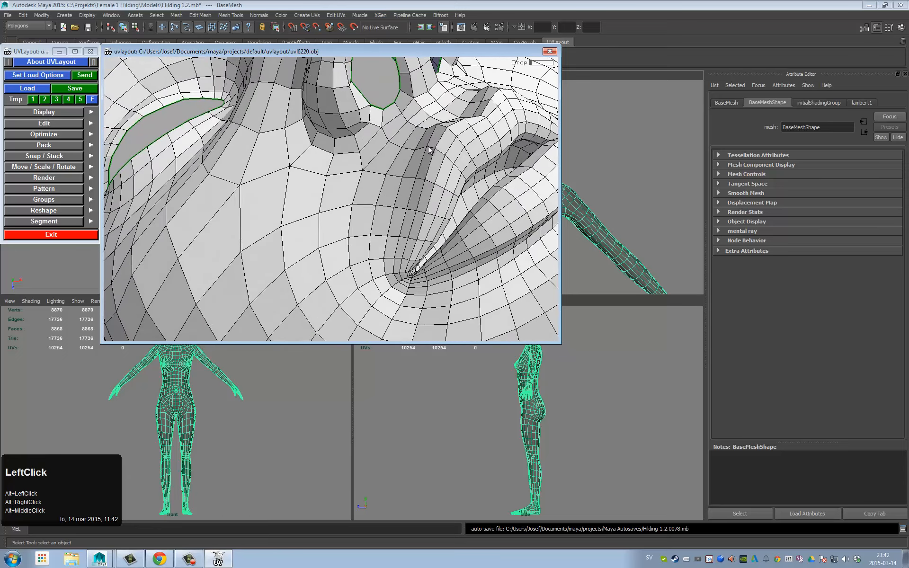
key(c)
alt+right_drag(430, 139, 402, 151)
alt+drag(403, 152, 381, 159)
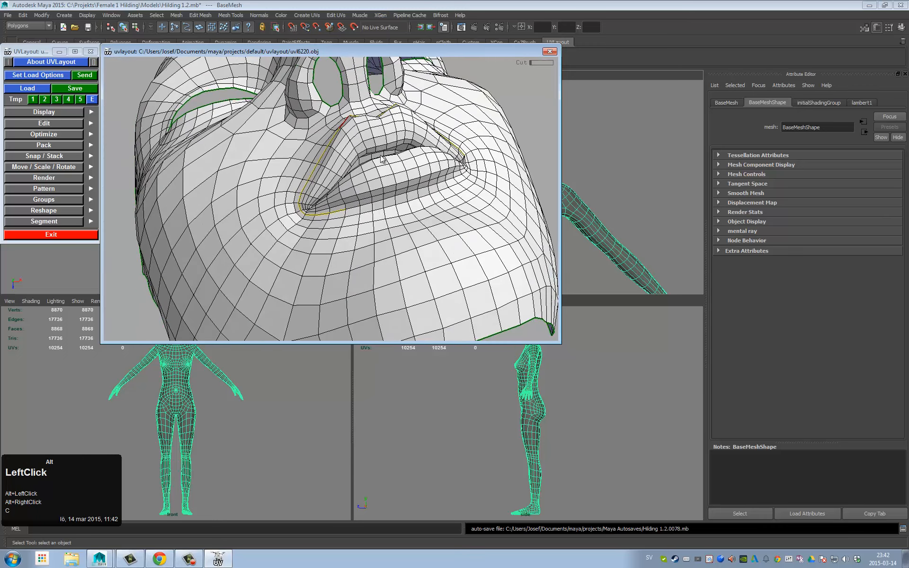
key(ctrl+z)
Step: Mark a cut seam along the outer edge of the lower lip up to the mouth corner
key(c)
alt+drag(367, 203, 299, 195)
alt+right_drag(299, 193, 326, 191)
alt+middle_drag(326, 191, 374, 178)
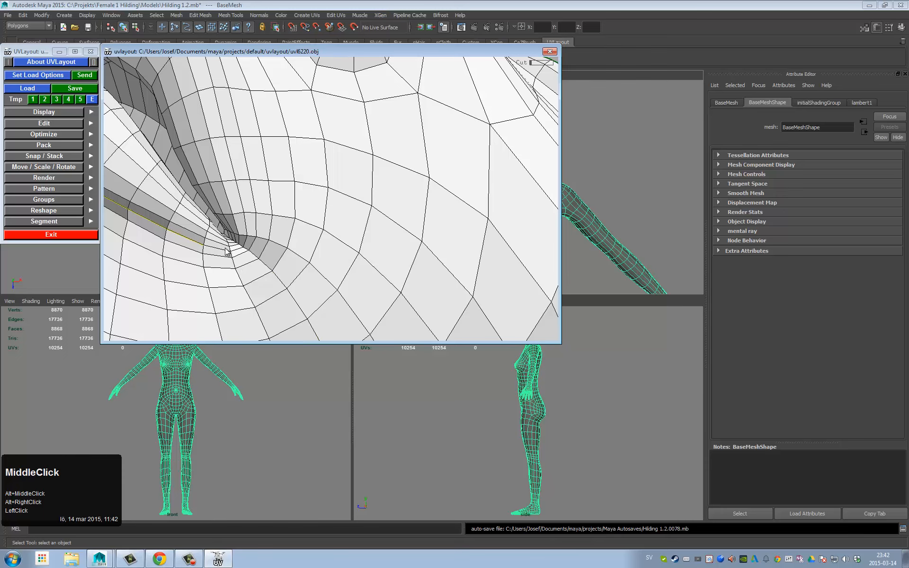
key(c)
key(ctrl+z)
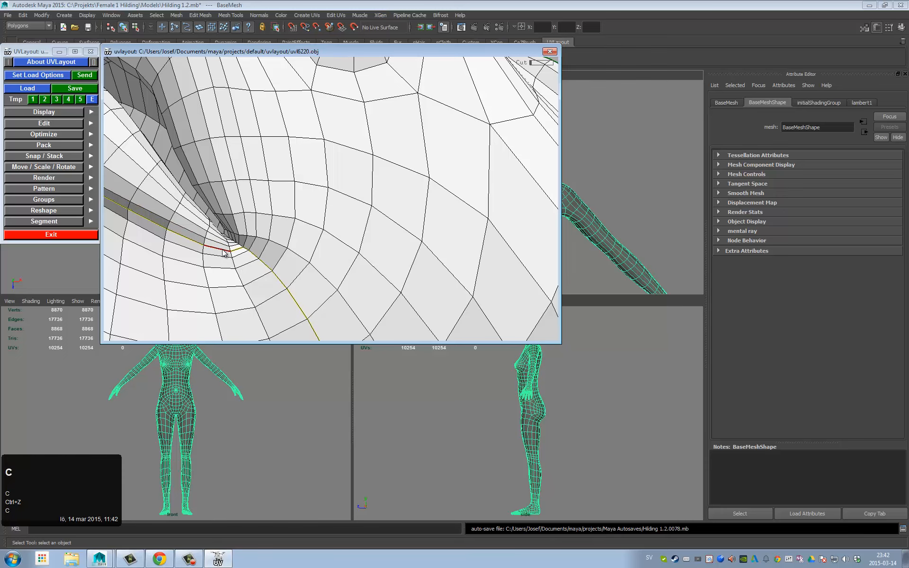
Step: Weld the stray cut running down from the mouth corner and cut the seam up along the upper lip's outer edge
alt+right_drag(224, 253, 241, 228)
key(w)
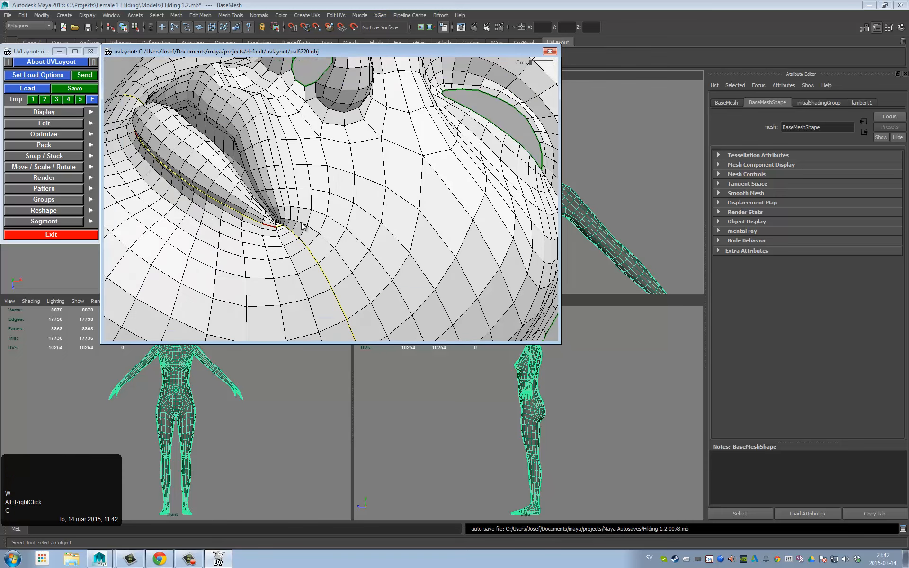
right_drag(302, 226, 252, 248)
key(w)
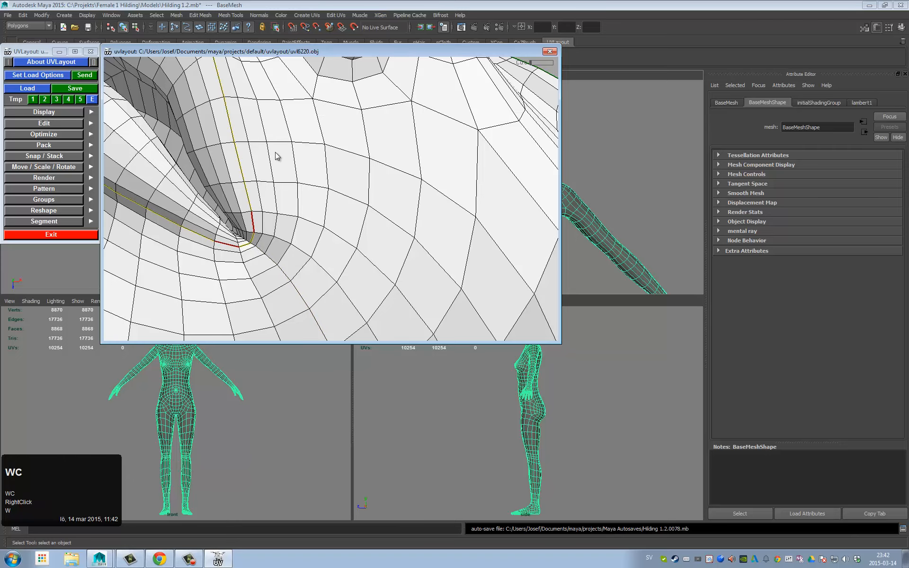
Step: Mark the cut seam along the other side of the upper lip and weld the stray cut below that mouth corner
alt+right_drag(330, 202, 229, 235)
alt+middle_drag(229, 234, 246, 282)
alt+drag(246, 282, 433, 171)
key(c)
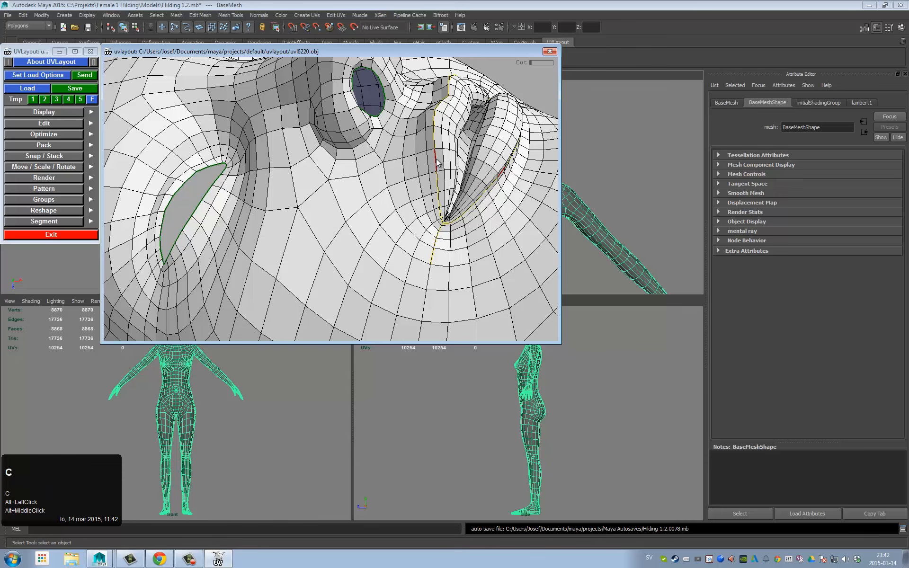
alt+right_drag(445, 234, 412, 217)
alt+middle_drag(412, 218, 375, 201)
alt+right_drag(375, 201, 337, 252)
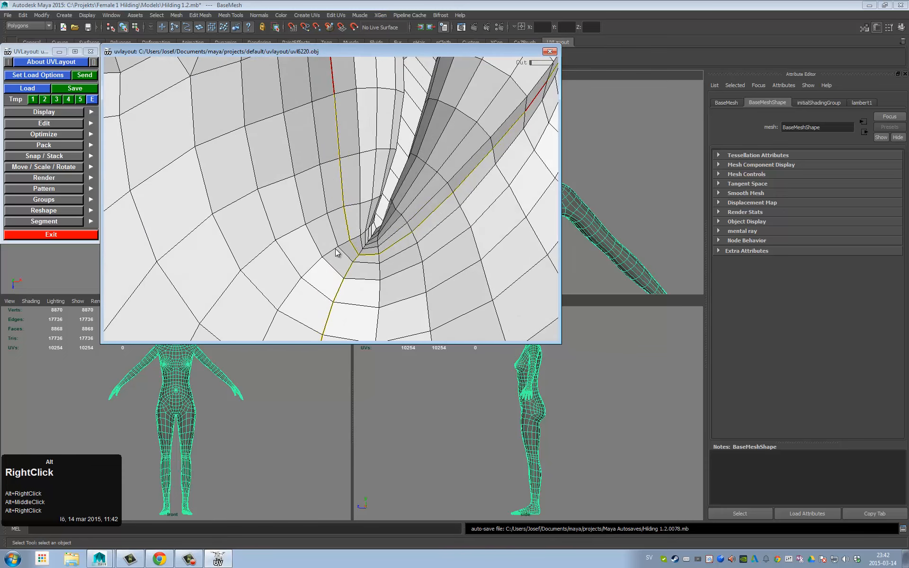
key(w)
Step: Split the lips from the face along the seam around their outer edge
alt+right_drag(418, 243, 386, 228)
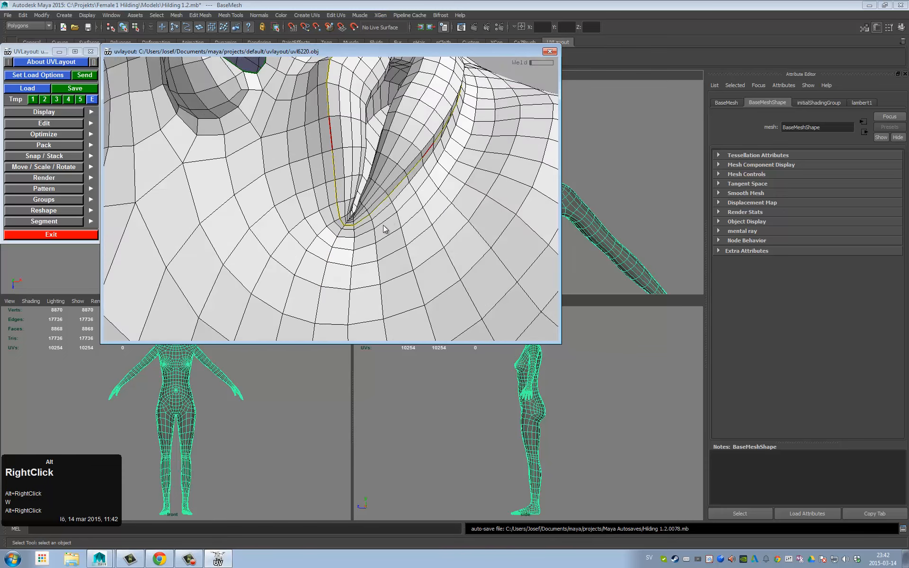
alt+drag(386, 227, 383, 188)
key(Return)
middle_drag(388, 155, 369, 204)
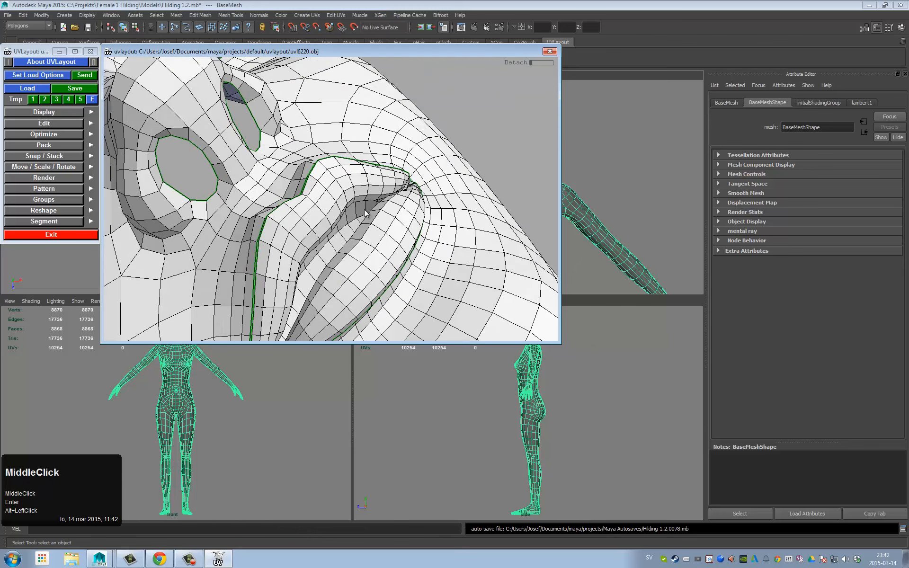
alt+drag(369, 204, 411, 137)
alt+middle_drag(411, 137, 381, 185)
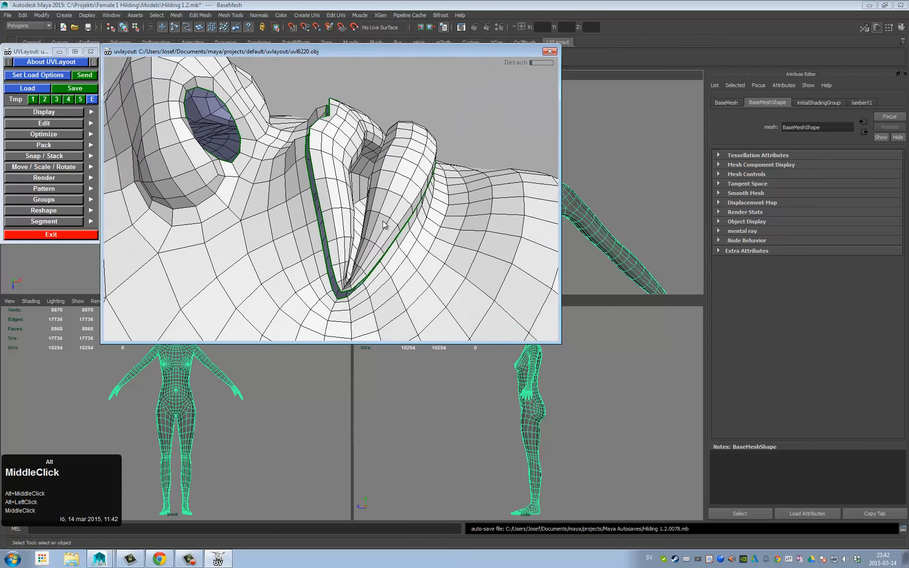
alt+right_drag(381, 185, 402, 178)
alt+middle_drag(402, 178, 391, 211)
key(c)
drag(367, 185, 451, 193)
key(ctrl+z)
Step: Mark a cut seam around the inner edge of the lips where the mouth interior begins
key(c)
alt+middle_drag(450, 193, 436, 208)
alt+right_drag(436, 207, 372, 216)
alt+middle_drag(371, 215, 327, 207)
alt+drag(327, 207, 288, 201)
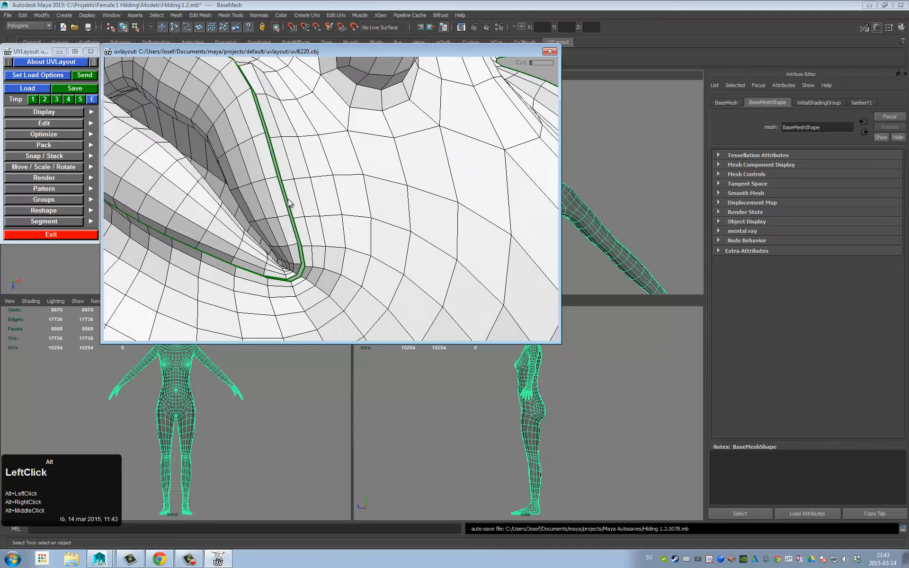
alt+middle_drag(289, 200, 312, 205)
mouse_move(312, 205)
alt+mouse_down()
mouse_move(339, 209)
mouse_move(306, 195)
alt+mouse_up()
alt+middle_drag(306, 195, 365, 237)
alt+drag(365, 237, 323, 213)
key(c)
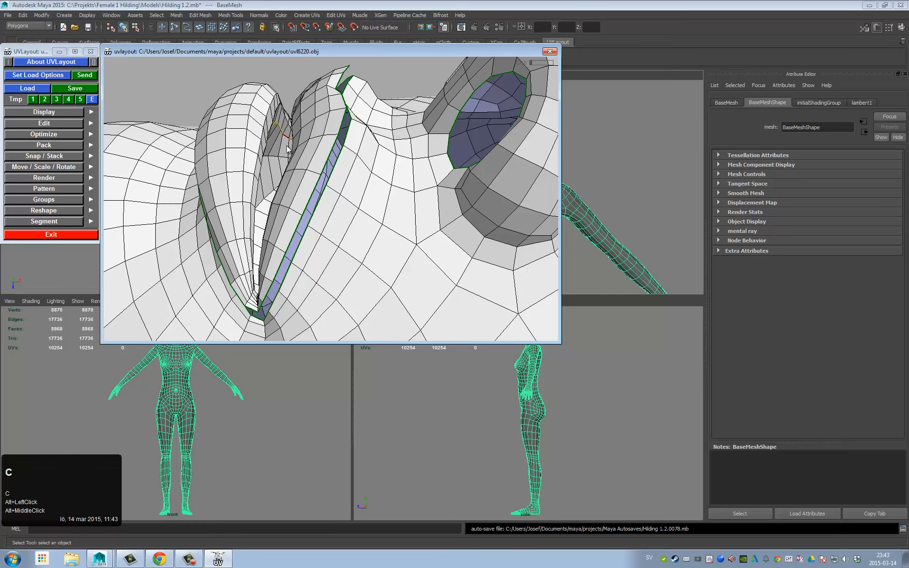
Step: Split the mouth interior from the lips along the inner seam
alt+drag(298, 147, 341, 199)
alt+middle_drag(341, 199, 333, 223)
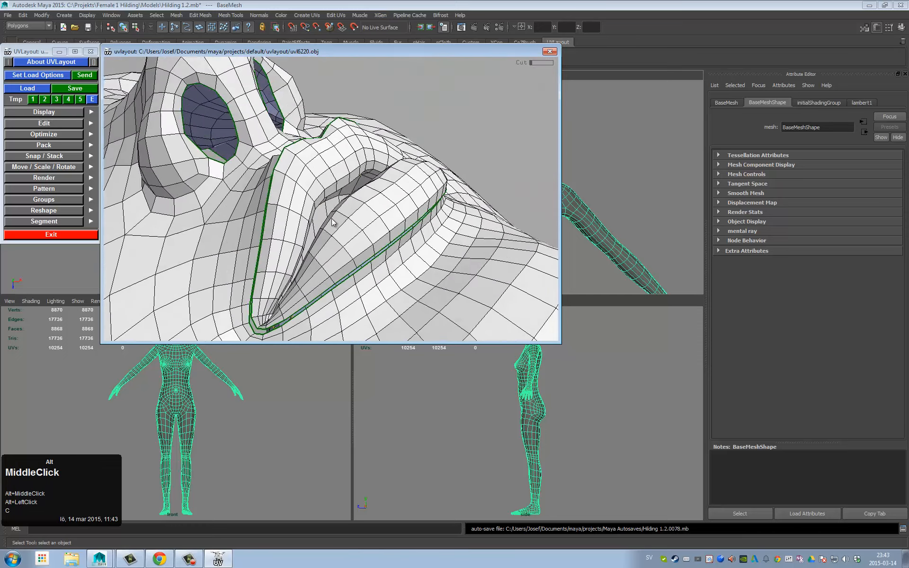
mouse_move(333, 223)
alt+mouse_down()
mouse_move(358, 201)
mouse_move(384, 216)
mouse_move(336, 229)
alt+mouse_up()
key(Return)
Step: Drop the lips, mouth interior and face shells from the edit view
alt+right_drag(337, 229, 335, 191)
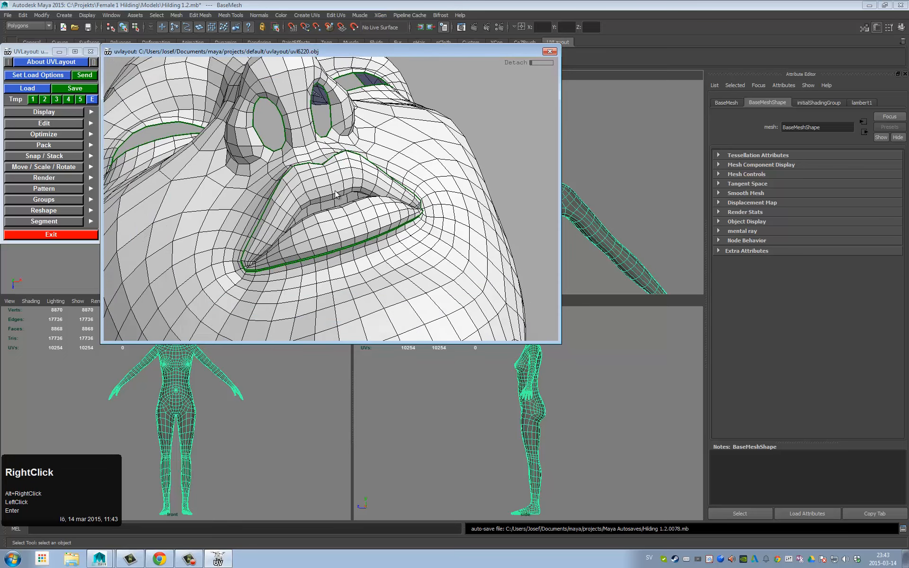
key(d)
drag(373, 213, 351, 217)
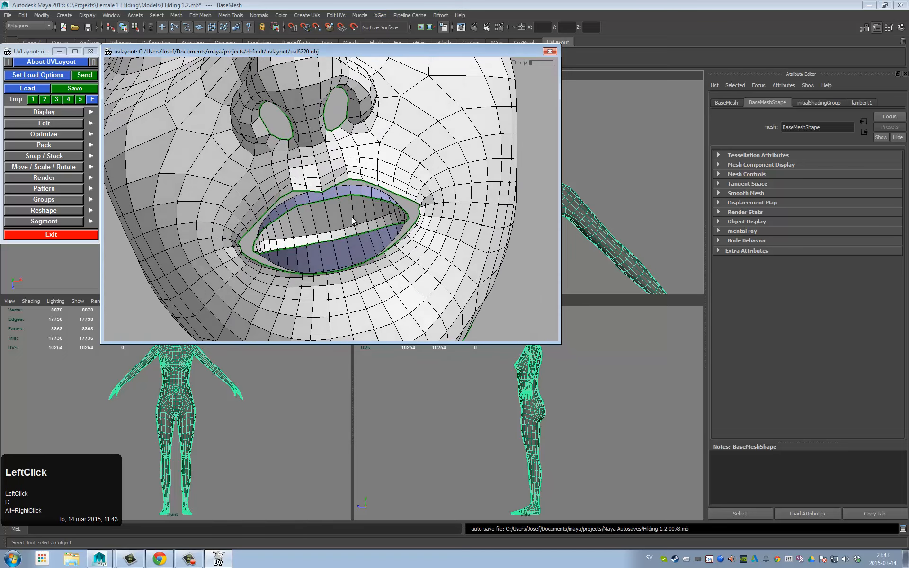
key(d)
alt+right_drag(466, 195, 349, 176)
key(d)
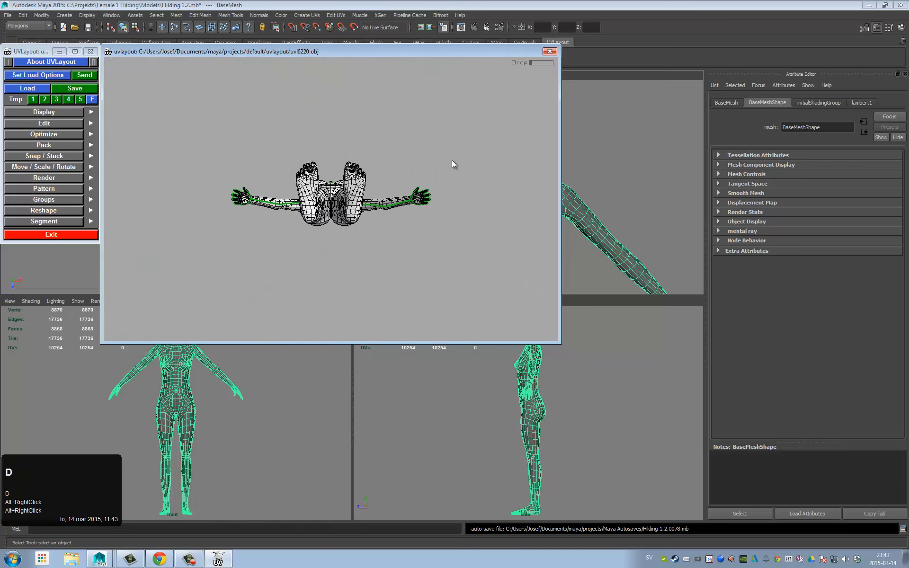
Step: Examine the cut seams over the whole body from several angles in the 3D view
alt+right_drag(452, 160, 362, 160)
drag(363, 160, 361, 224)
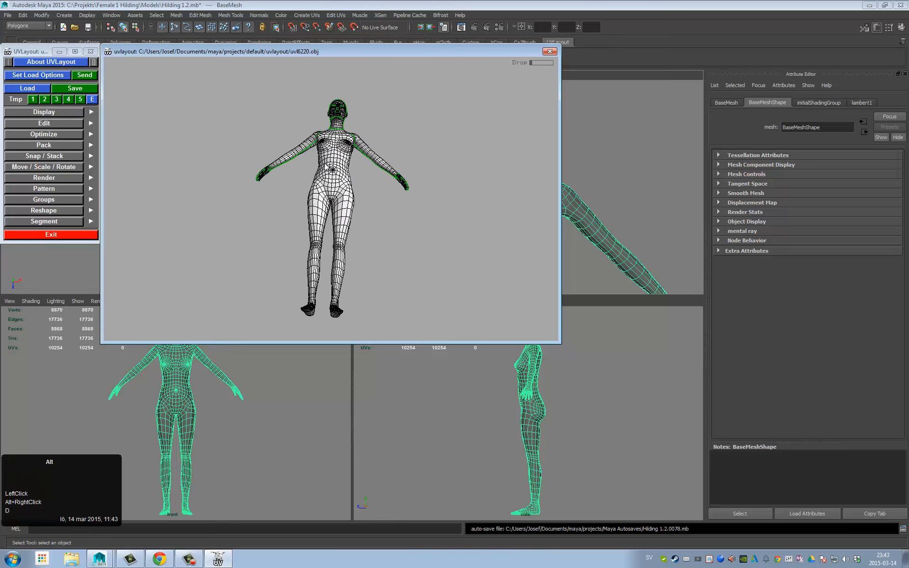
alt+right_drag(384, 213, 400, 214)
alt+right_drag(400, 213, 417, 212)
alt+drag(417, 212, 386, 191)
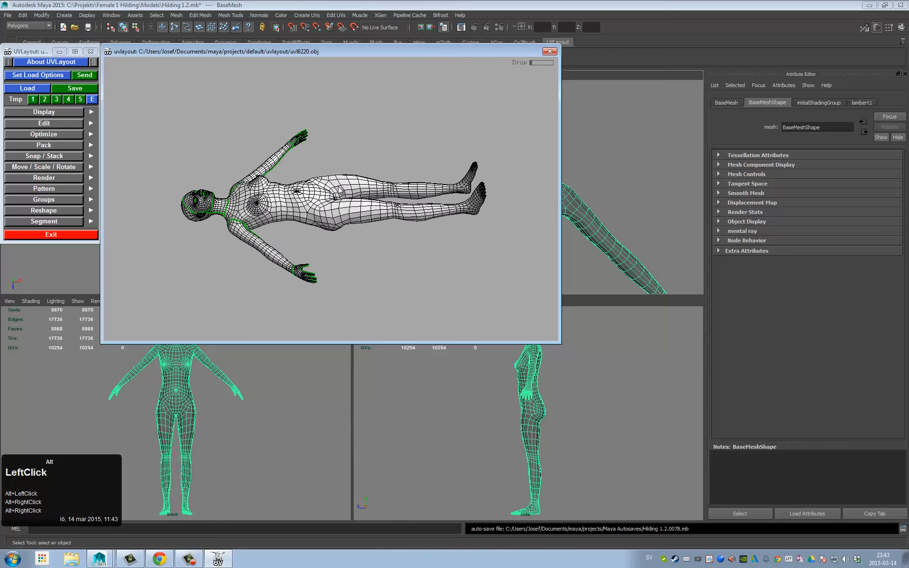
alt+middle_drag(386, 192, 428, 193)
alt+right_drag(429, 194, 450, 194)
alt+drag(451, 197, 351, 206)
alt+right_drag(351, 205, 332, 206)
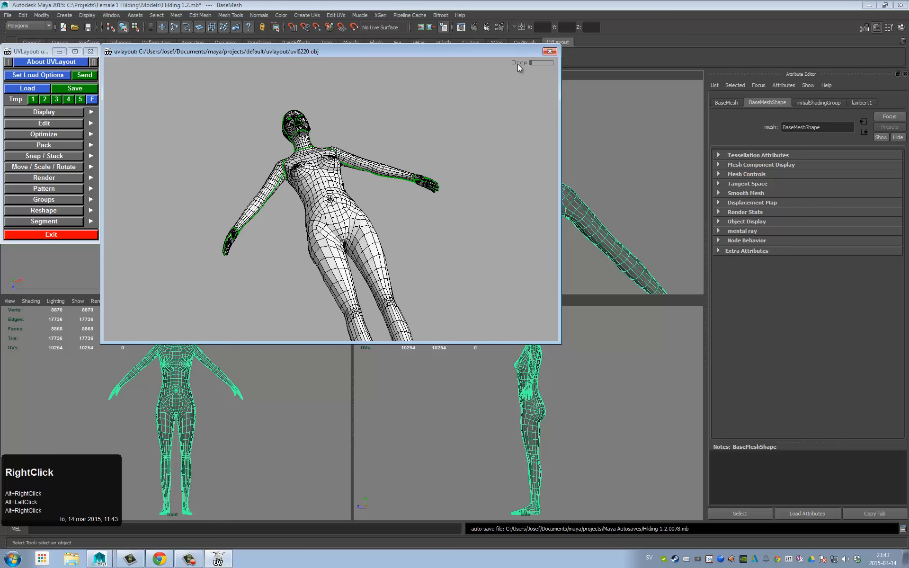
alt+middle_drag(423, 161, 470, 119)
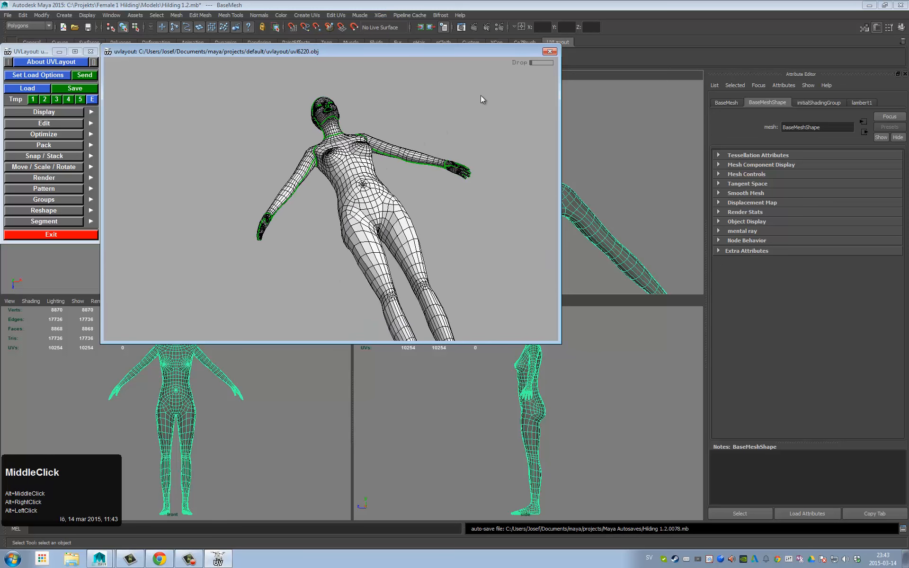
Step: Switch to the UV view and undrop the torso and legs shell
key(shift)
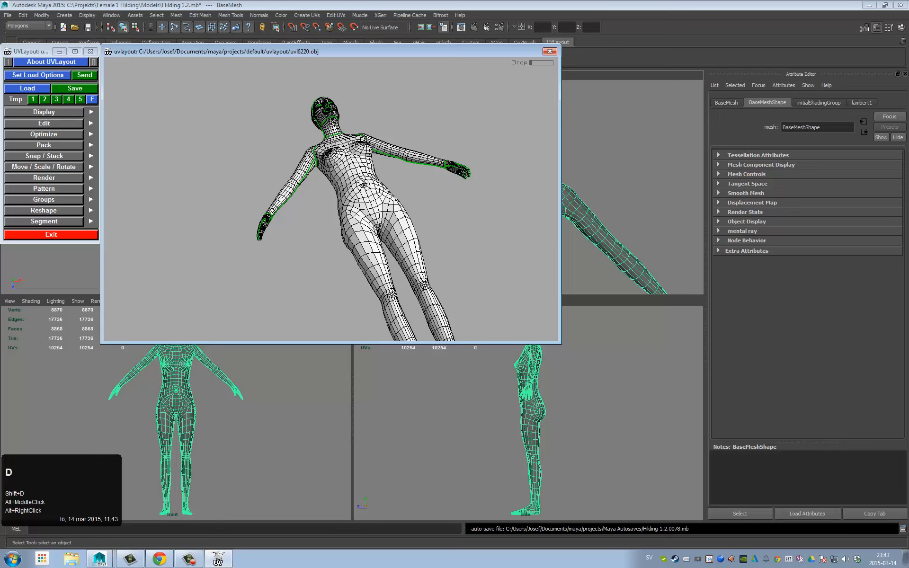
alt+middle_drag(364, 173, 347, 173)
alt+drag(347, 173, 363, 181)
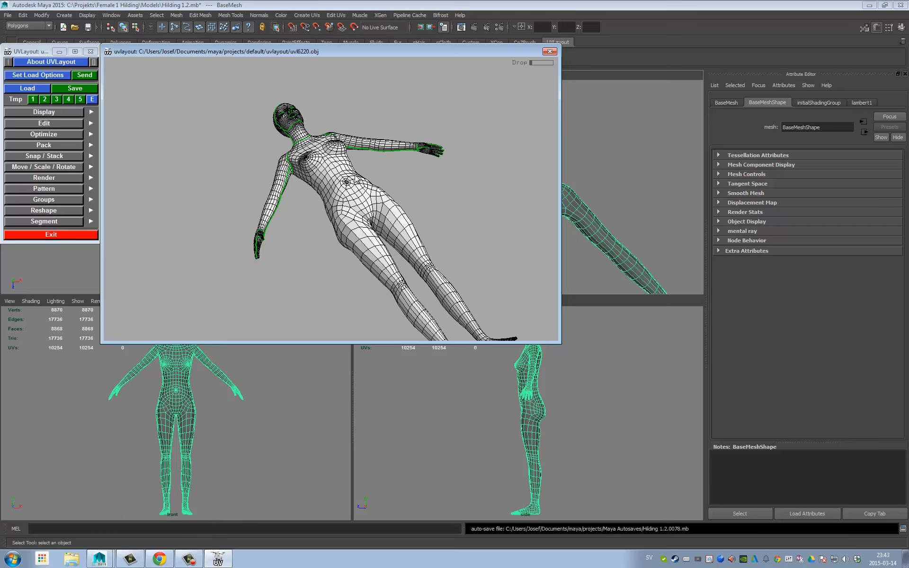
click(359, 164)
key(u)
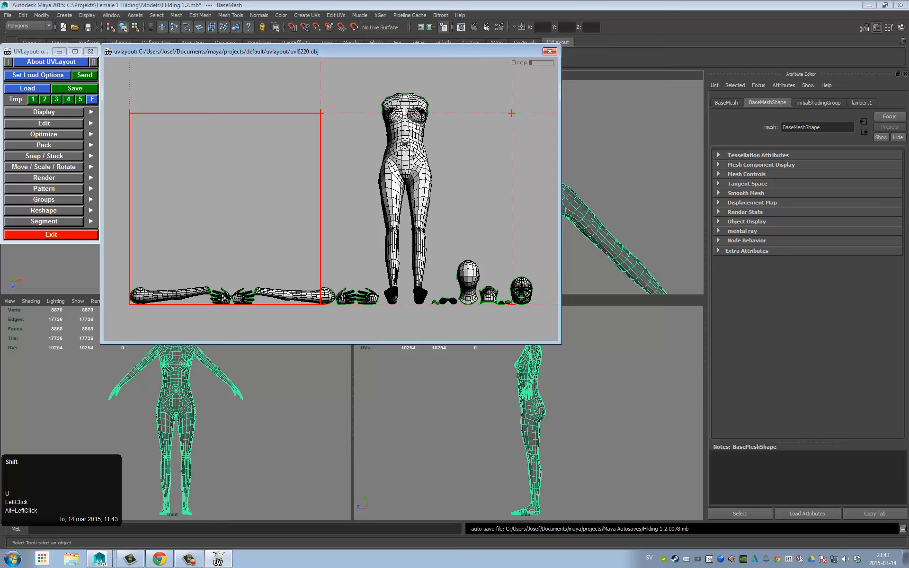
key(shift+d)
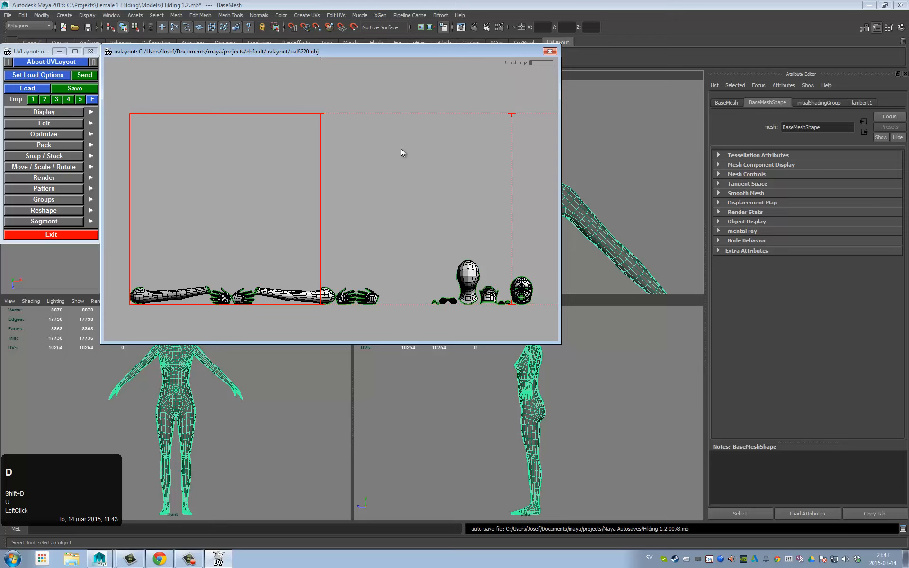
Step: Check the model in the 3D view and show the undropped body shell by itself in the Edit view
key(u)
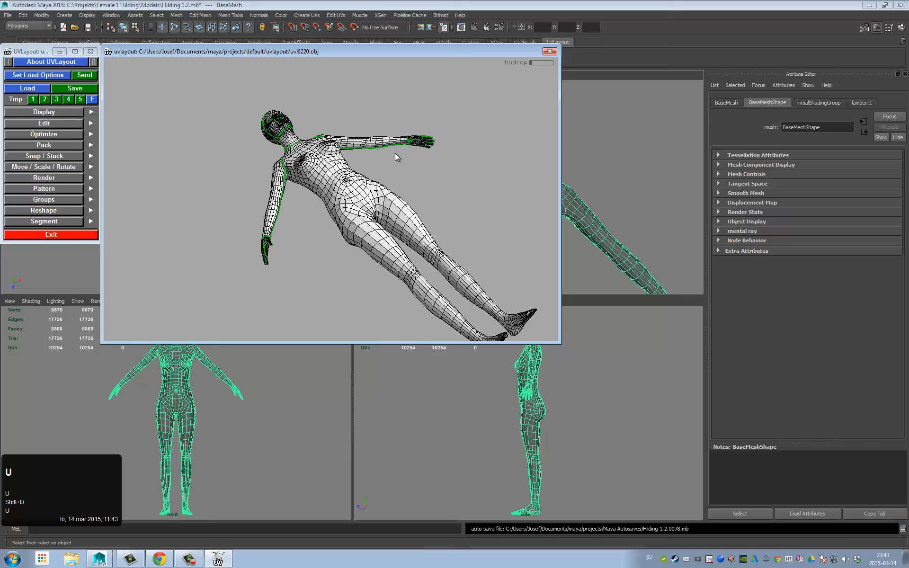
drag(377, 178, 377, 172)
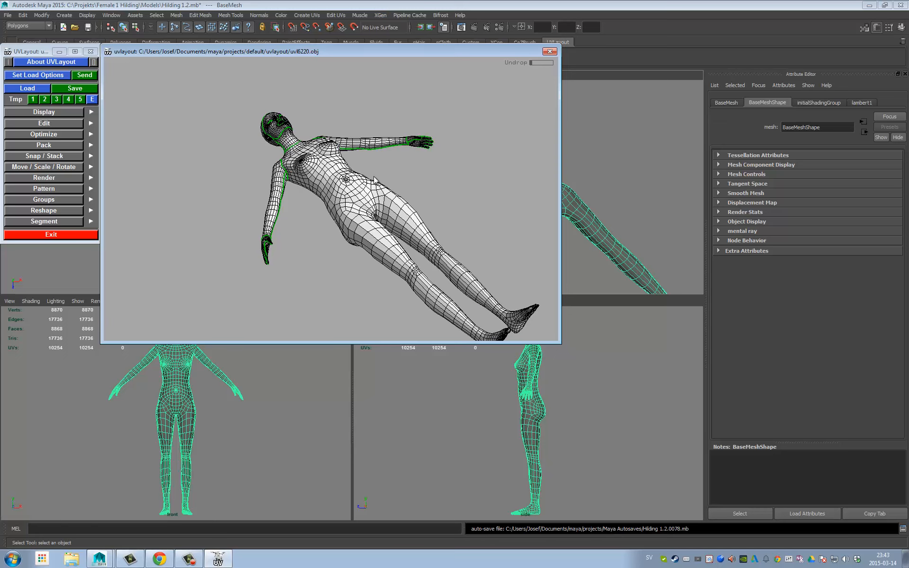
key(e)
drag(385, 167, 368, 169)
alt+middle_drag(368, 168, 397, 177)
alt+drag(397, 177, 314, 200)
key(3)
key(e)
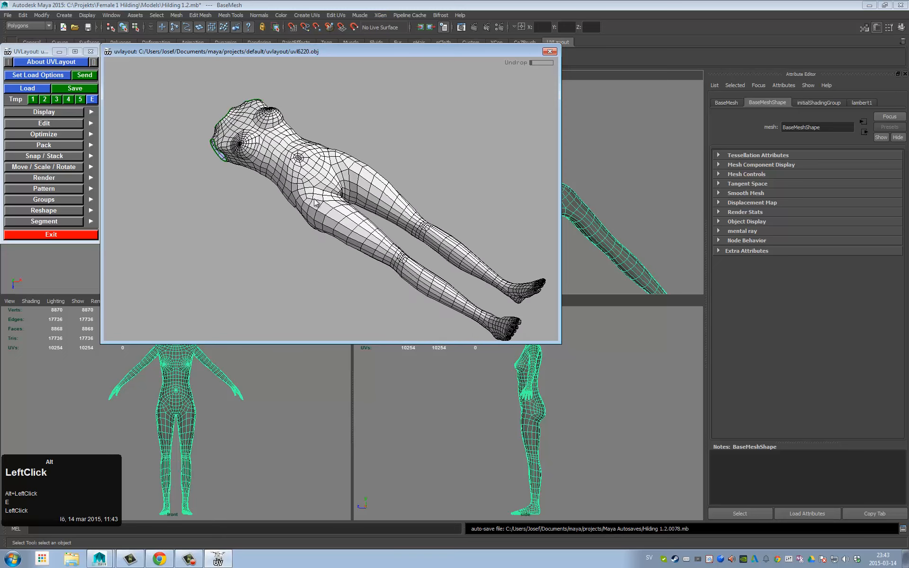
Step: Review the remaining shells in the UV view and return to the body shell in the Edit view
key(u)
alt+right_drag(349, 187, 355, 194)
alt+middle_drag(355, 195, 351, 195)
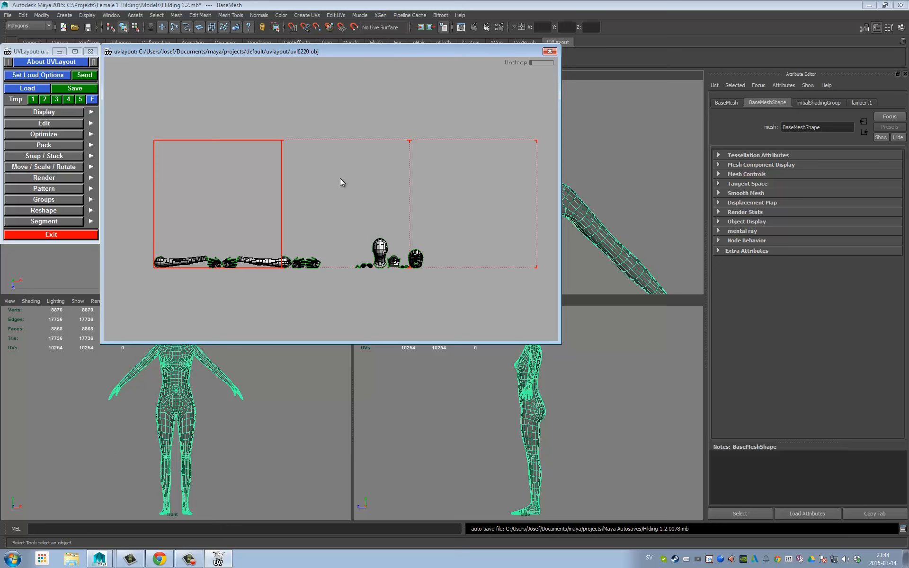
key(e)
alt+middle_drag(354, 199, 355, 215)
alt+drag(333, 214, 318, 187)
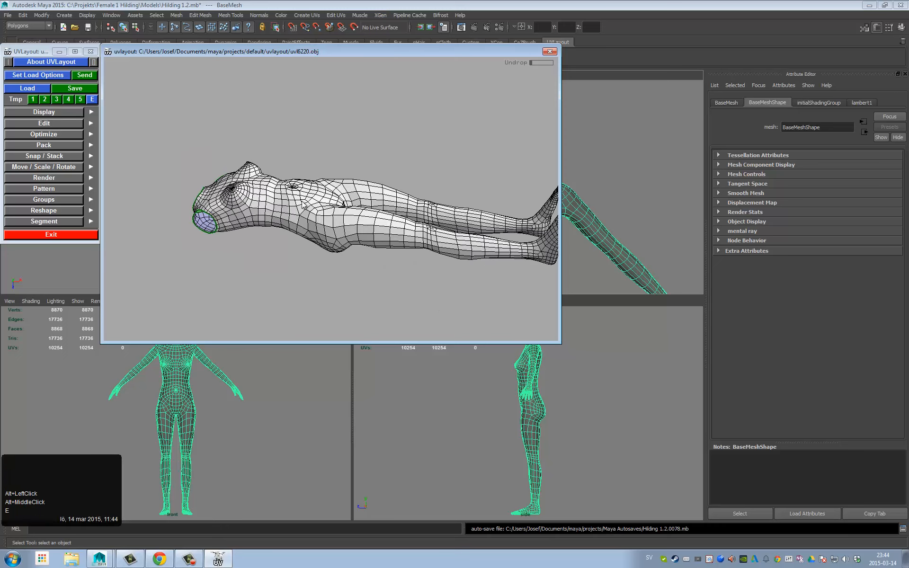
Step: Undrop the face shell from the UV view, show it beside the body in the Edit view and drop it again
key(u)
key(u)
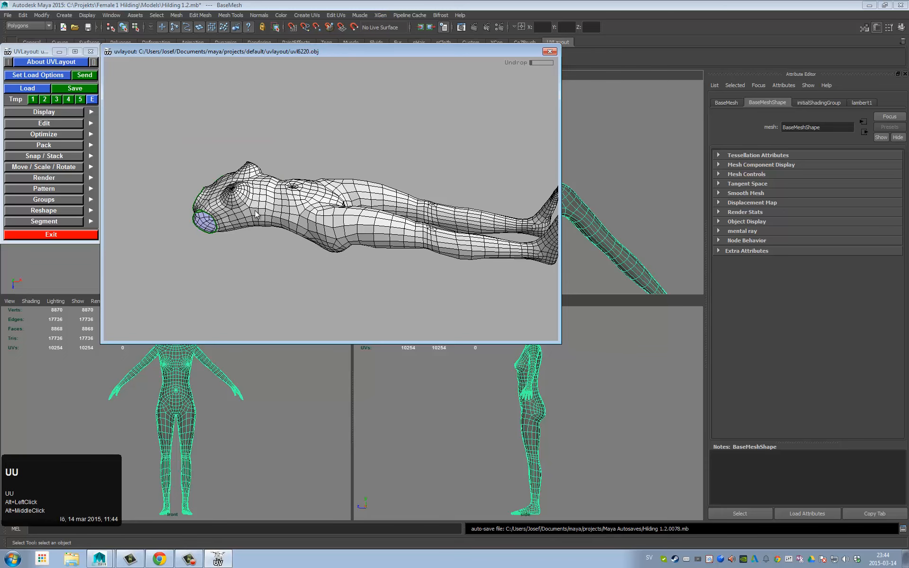
key(u)
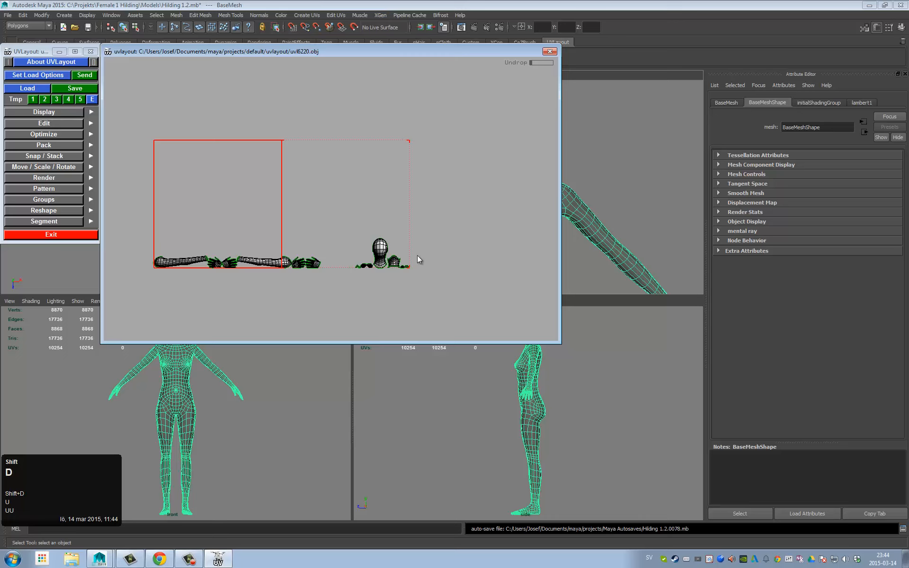
key(e)
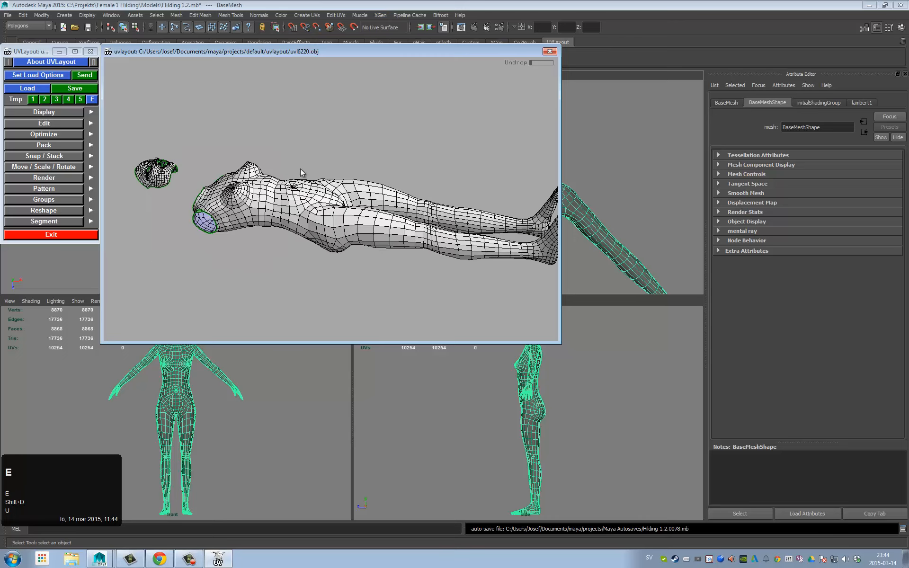
alt+middle_drag(300, 171, 353, 185)
alt+drag(353, 185, 294, 243)
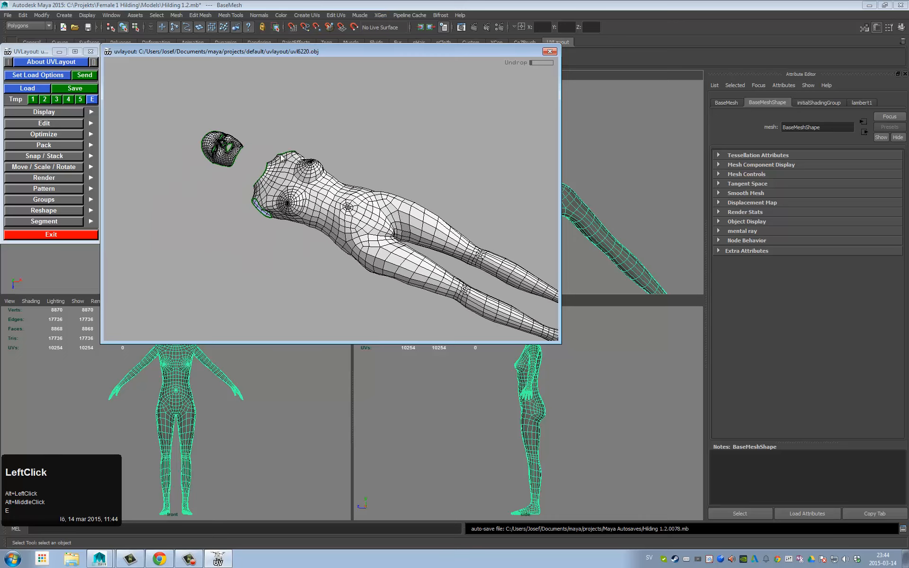
alt+middle_drag(281, 158, 270, 147)
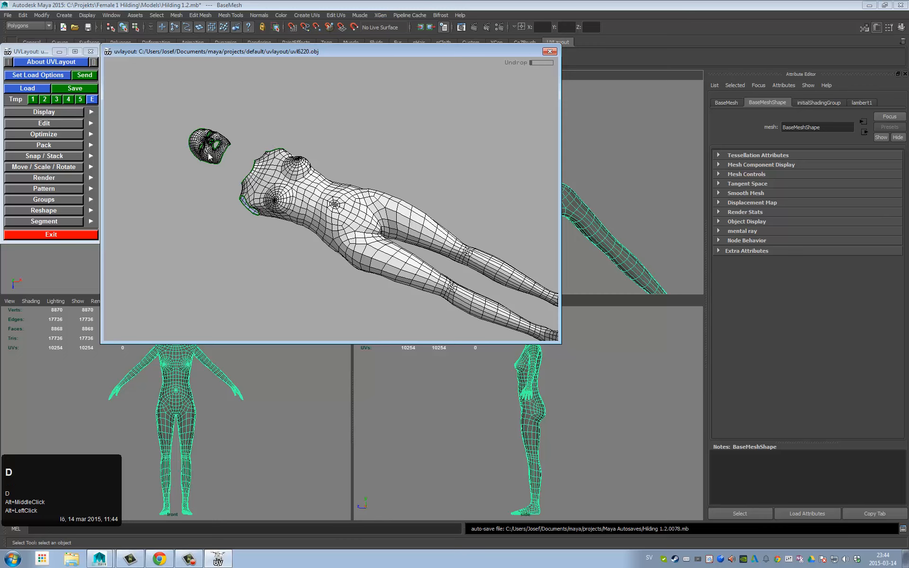
Step: Try to cut a seam along the side of the torso from the armhole to the hip, and undo it
alt+right_drag(280, 183, 331, 203)
alt+drag(332, 203, 283, 163)
alt+middle_drag(283, 163, 299, 132)
alt+right_drag(298, 132, 373, 172)
alt+drag(250, 242, 270, 226)
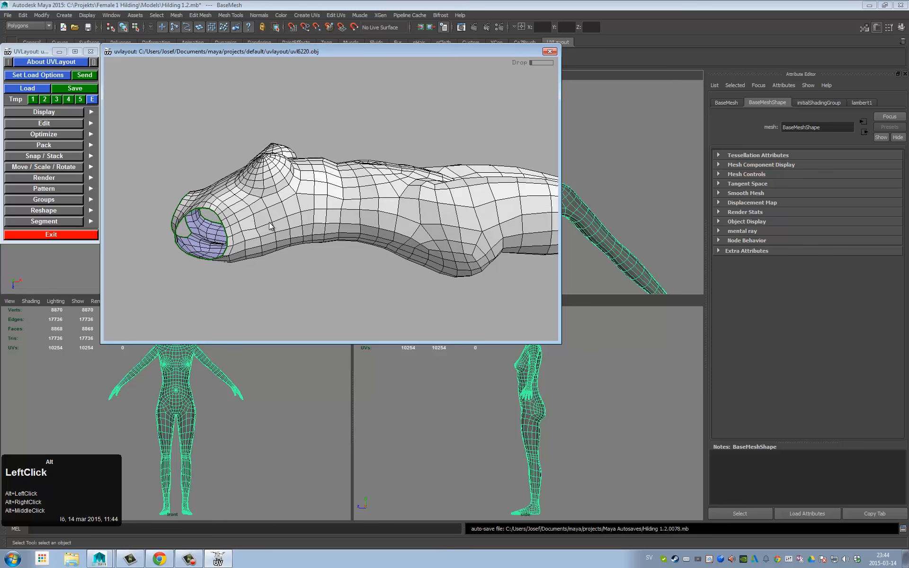
alt+middle_drag(268, 229, 338, 222)
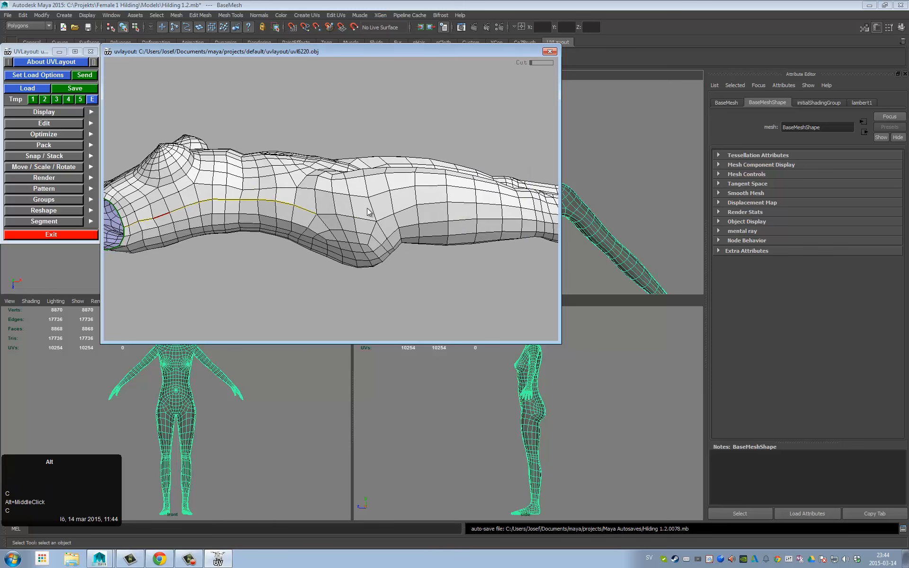
alt+drag(368, 212, 353, 204)
mouse_move(353, 204)
alt+middle_down()
mouse_move(335, 193)
mouse_move(349, 205)
alt+middle_up()
alt+right_drag(349, 204, 351, 204)
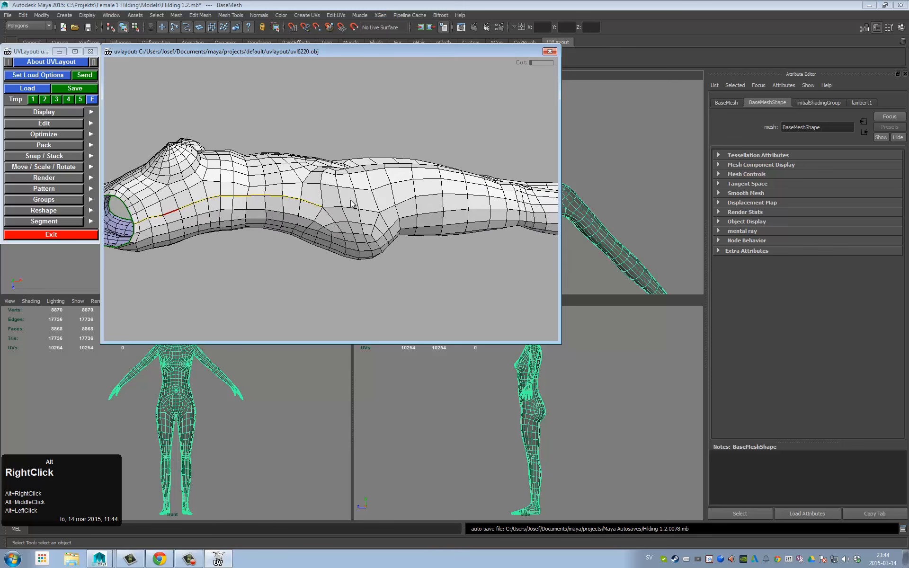
drag(351, 203, 283, 235)
key(z)
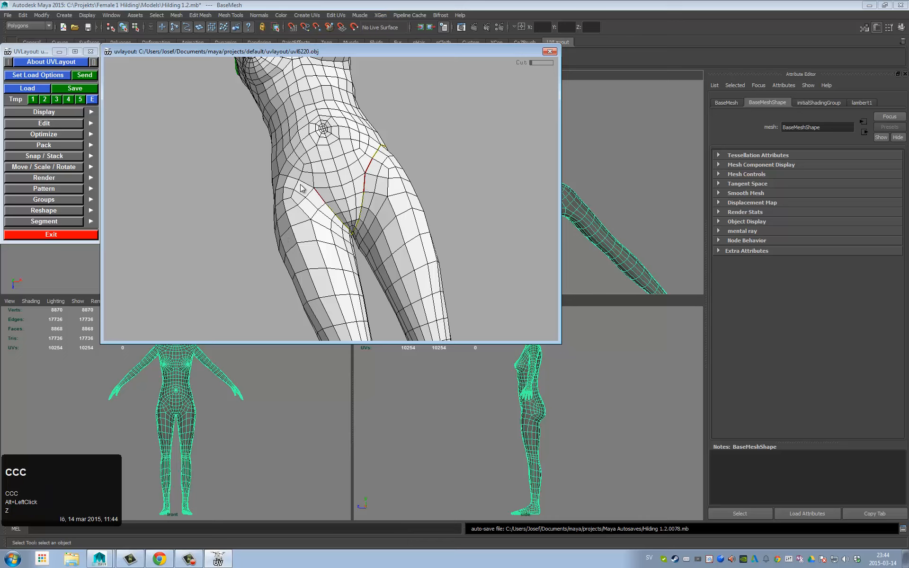
Step: Cut seams around the tops of both legs, through the groin and above the buttocks, and detach the legs from the torso
alt+drag(328, 204, 389, 129)
alt+right_drag(389, 129, 308, 177)
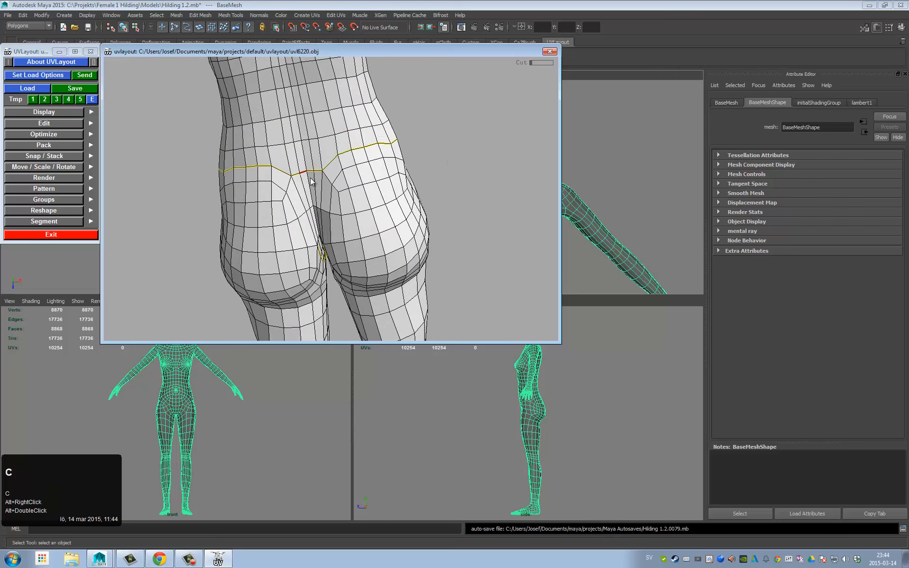
alt+drag(311, 180, 291, 187)
alt+middle_drag(291, 187, 303, 133)
alt+right_drag(303, 133, 355, 176)
alt+drag(355, 175, 306, 155)
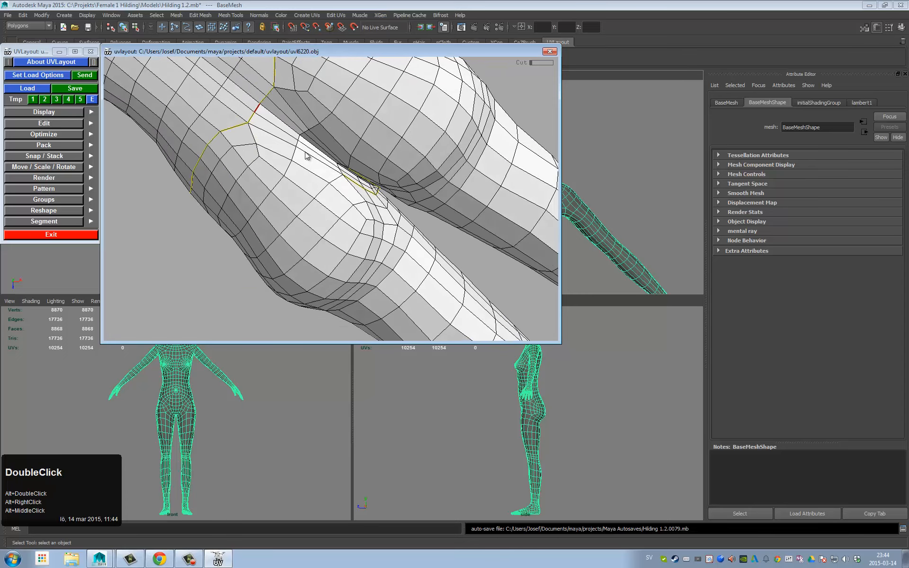
alt+drag(303, 119, 355, 168)
alt+right_drag(356, 168, 370, 164)
alt+drag(371, 164, 313, 166)
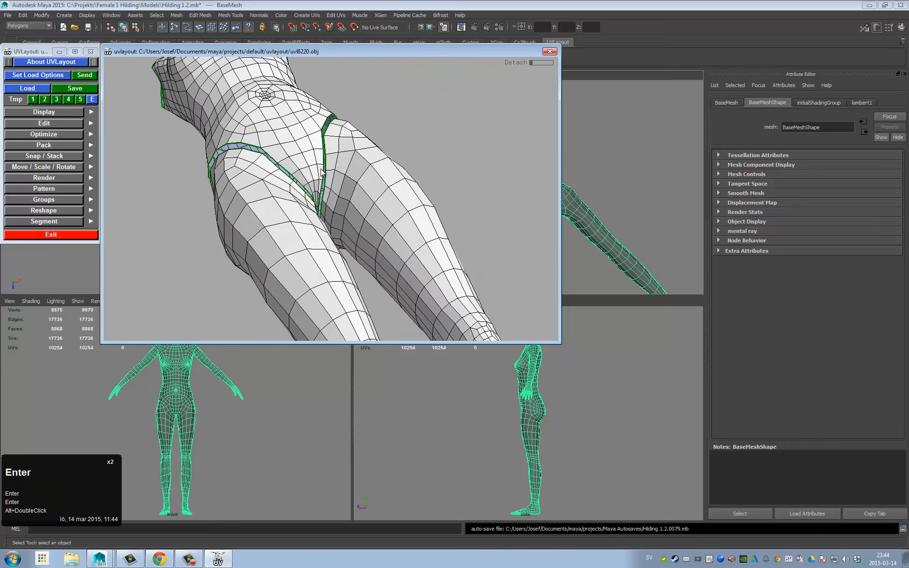
Step: Split the torso shell and drop it from the Edit view
drag(284, 260, 293, 90)
alt+middle_drag(292, 90, 318, 188)
alt+right_drag(317, 188, 272, 187)
alt+drag(272, 187, 256, 264)
alt+middle_drag(256, 264, 306, 229)
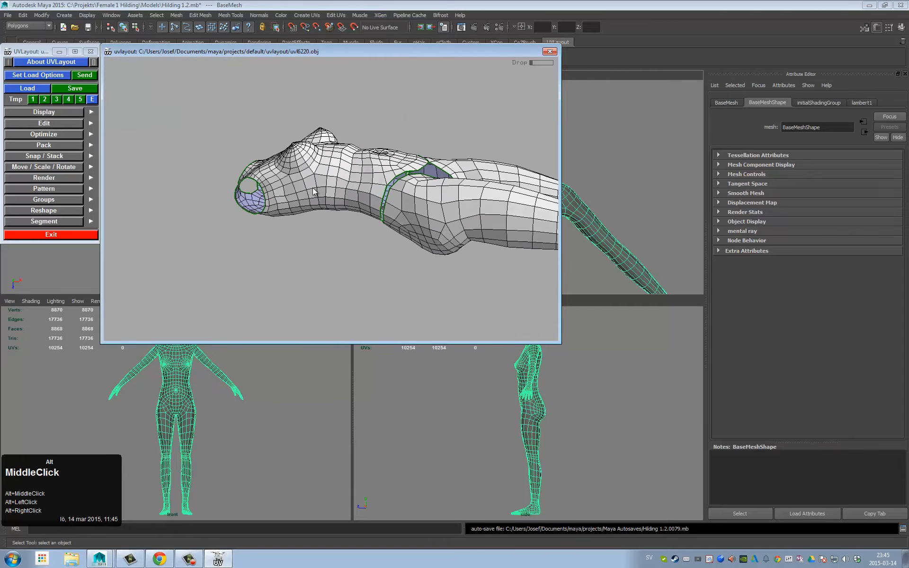
alt+right_drag(305, 230, 334, 206)
alt+drag(335, 206, 407, 151)
key(Return)
key(d)
Step: Start the ankle seams with cuts at the front of the ankle and behind the heel
alt+middle_drag(465, 148, 266, 188)
alt+drag(376, 188, 238, 211)
alt+middle_drag(237, 211, 339, 155)
alt+drag(339, 154, 258, 227)
alt+middle_drag(258, 227, 355, 154)
alt+drag(355, 154, 303, 175)
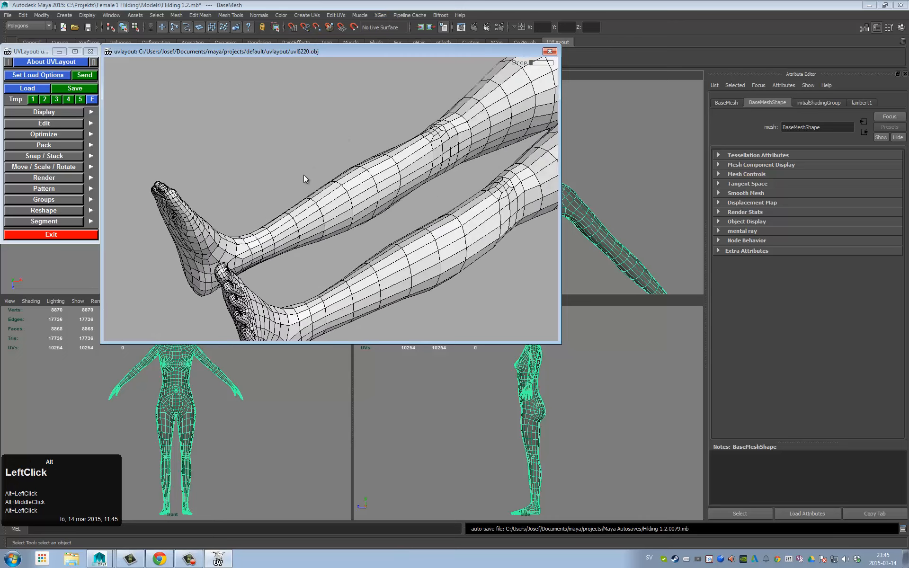
alt+middle_drag(304, 176, 334, 170)
alt+right_drag(333, 171, 298, 220)
alt+drag(298, 221, 265, 199)
alt+middle_drag(265, 199, 290, 214)
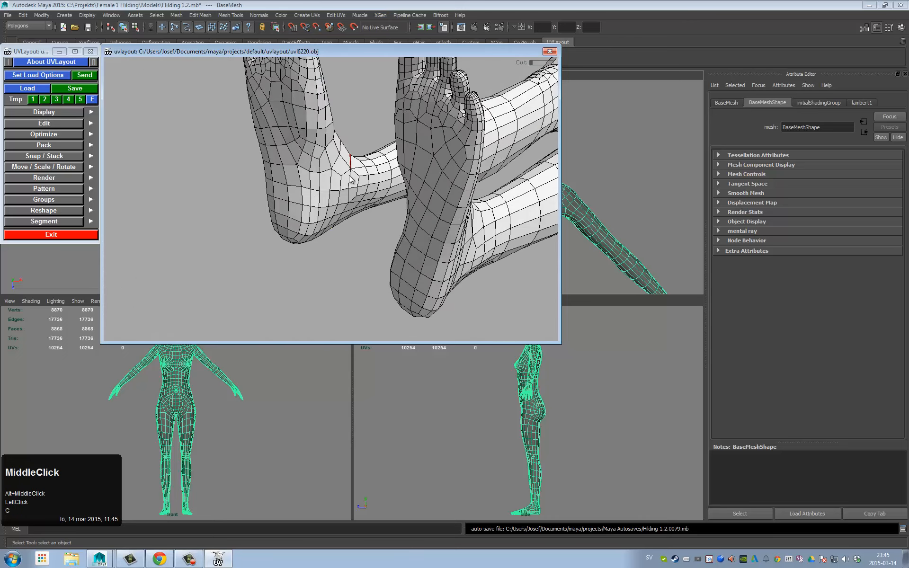
drag(348, 190, 386, 118)
alt+middle_drag(387, 118, 284, 204)
mouse_move(284, 204)
alt+mouse_down()
mouse_move(291, 211)
mouse_move(286, 197)
alt+mouse_up()
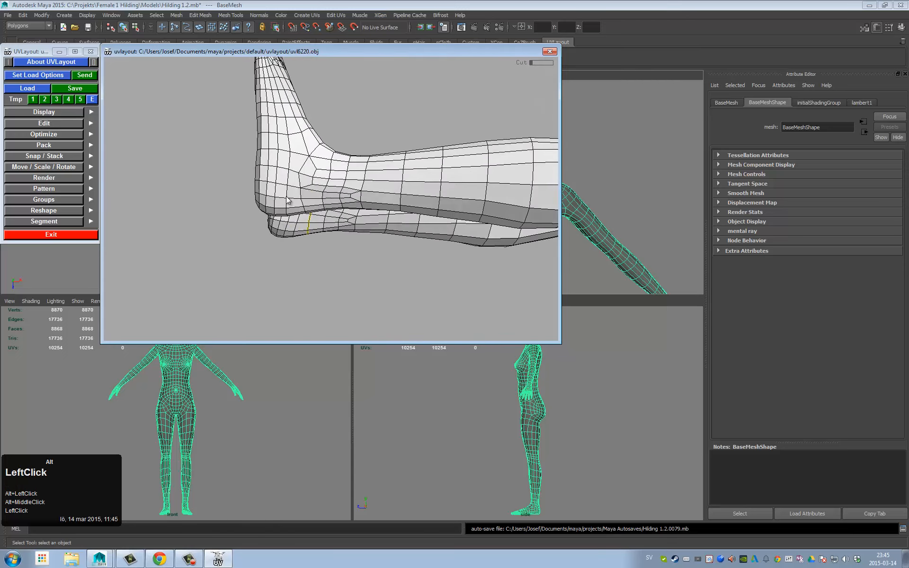
Step: Complete the seams around both ankles and detach the feet from the legs
drag(313, 159, 185, 230)
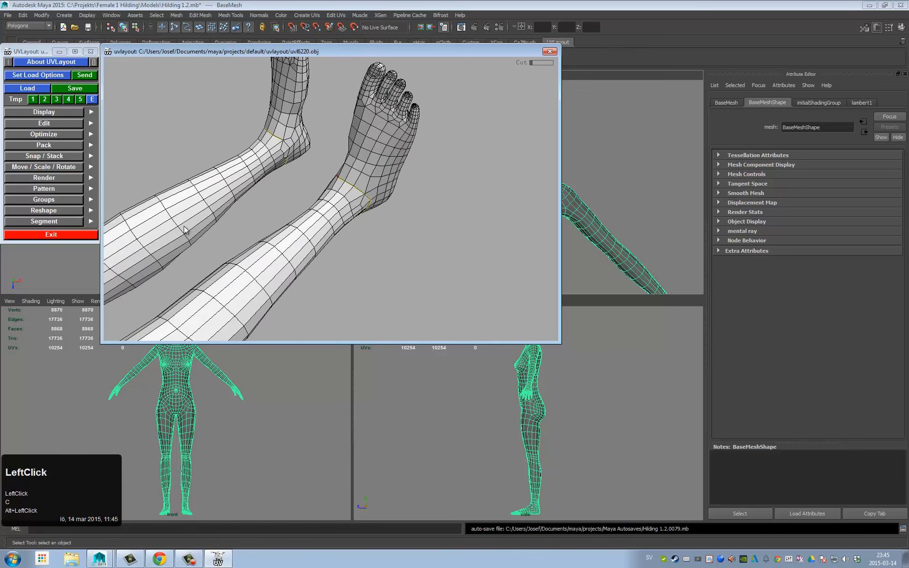
drag(288, 148, 307, 158)
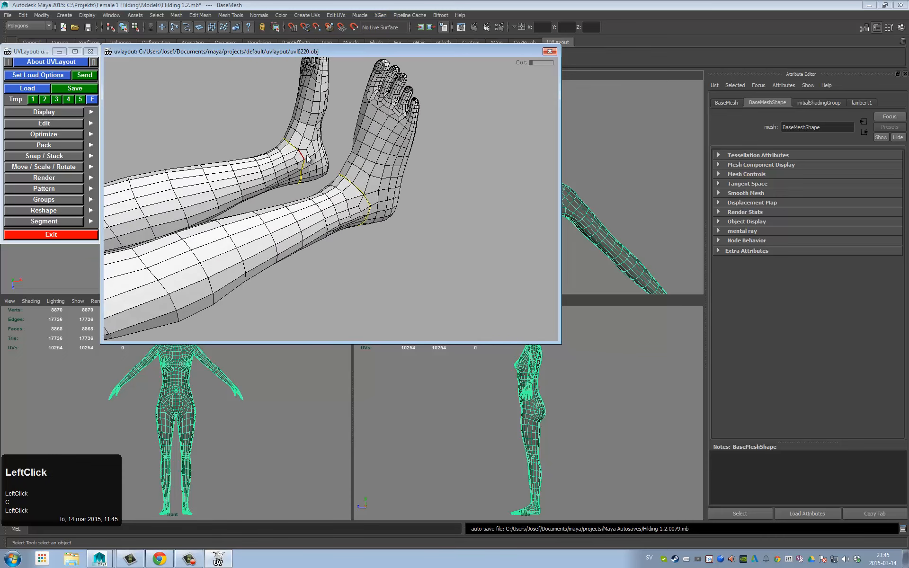
drag(326, 199, 350, 197)
alt+middle_drag(350, 197, 320, 214)
alt+right_drag(320, 211, 378, 194)
alt+drag(408, 177, 469, 132)
alt+middle_drag(469, 132, 365, 198)
alt+right_drag(365, 198, 403, 208)
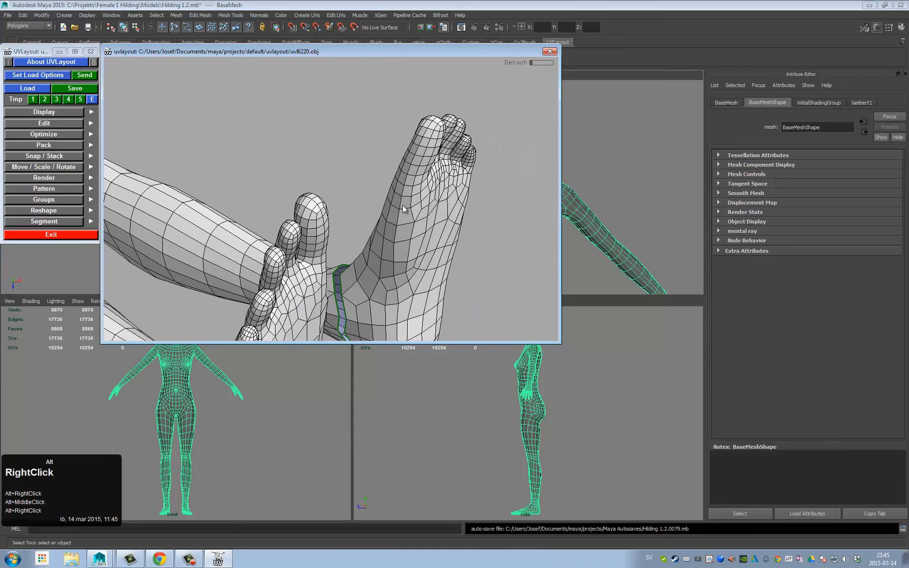
Step: Cut seams along the inner and outer sides of one foot, following the edge of the sole
key(c)
alt+drag(399, 221, 406, 295)
alt+middle_drag(406, 294, 327, 186)
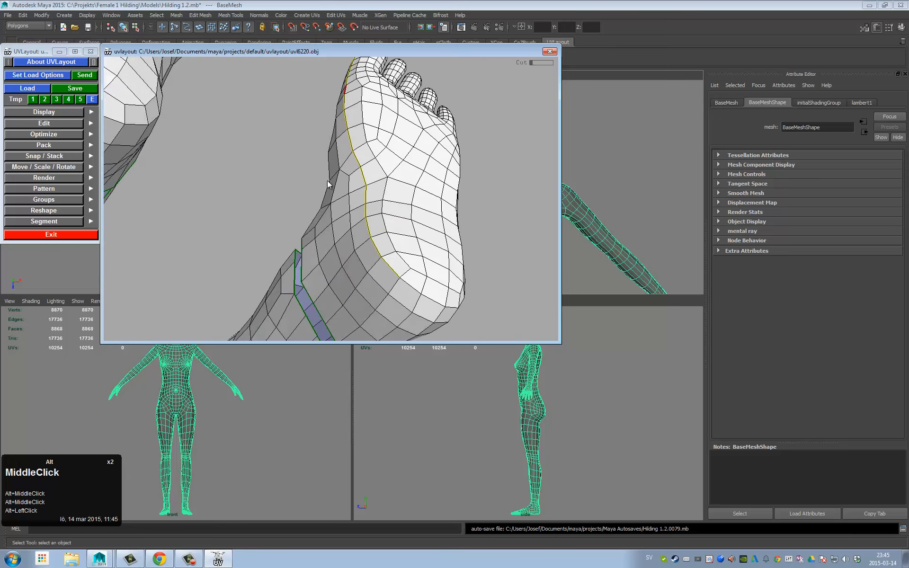
alt+drag(328, 185, 329, 224)
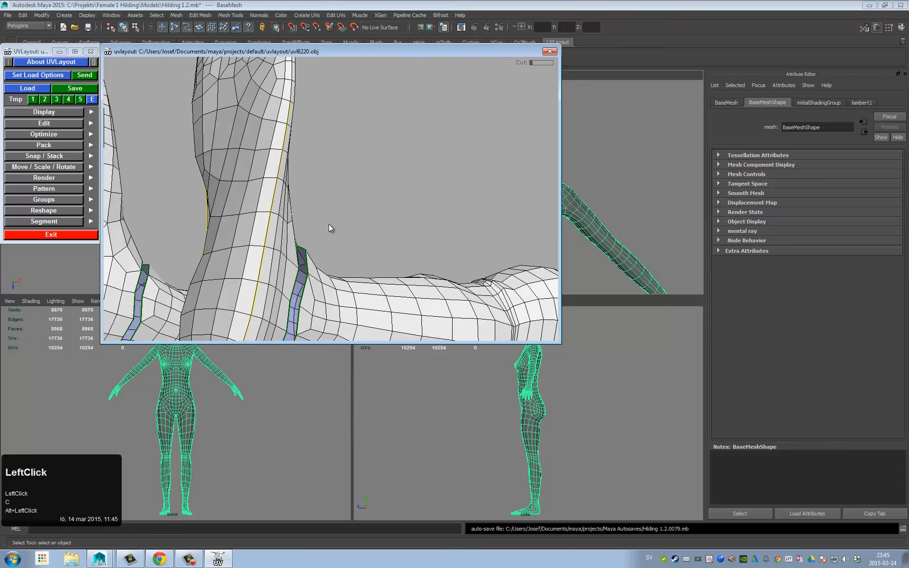
alt+middle_drag(329, 223, 342, 242)
alt+drag(342, 242, 417, 228)
alt+right_drag(417, 228, 432, 232)
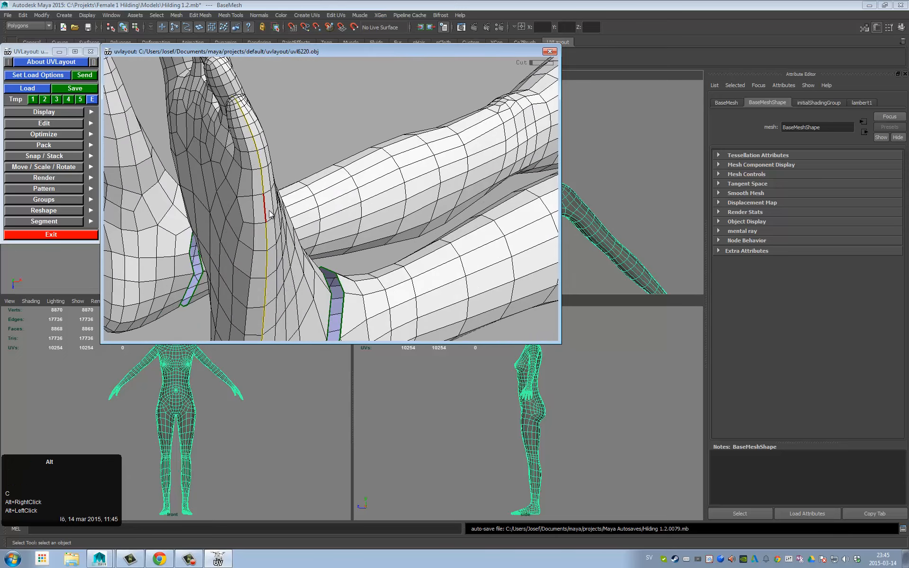
Step: Extend the outer sole seam across the tip of the little toe
alt+drag(269, 214, 372, 204)
alt+middle_drag(372, 204, 393, 208)
alt+right_drag(393, 208, 447, 189)
alt+middle_drag(447, 189, 351, 147)
alt+right_drag(350, 147, 447, 193)
alt+middle_drag(355, 287, 372, 174)
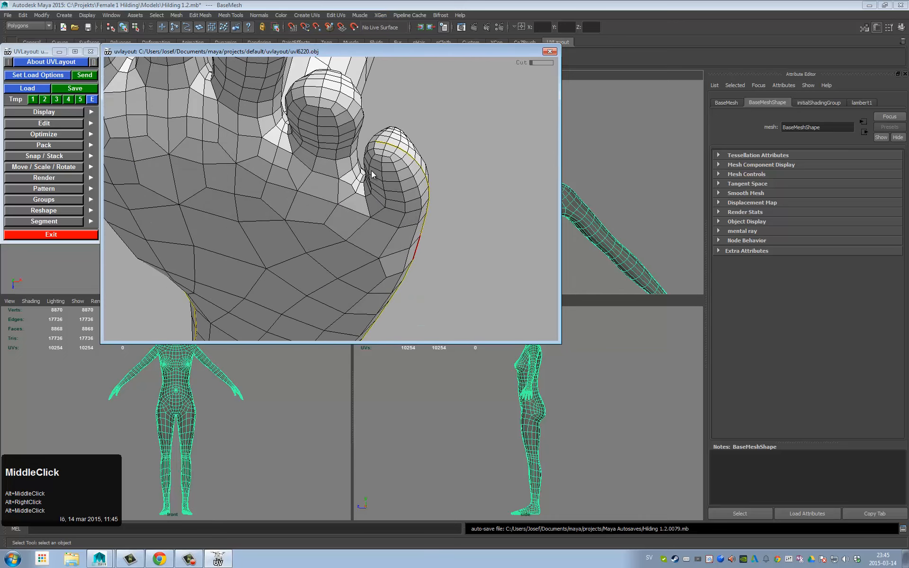
alt+drag(372, 174, 395, 210)
Step: Try to continue the sole seam through the gap between the little toe and its neighbour, and undo the last cut
key(c)
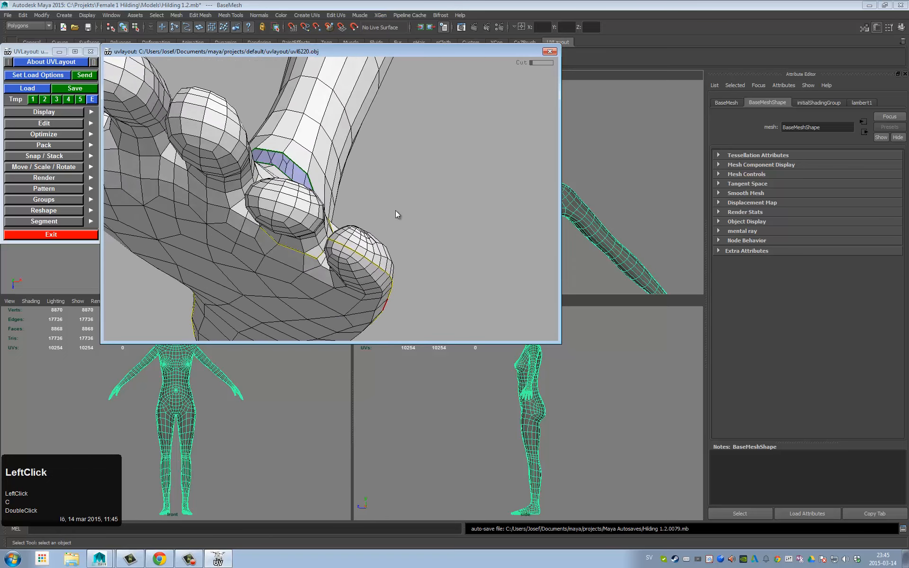
alt+middle_drag(396, 210, 357, 189)
alt+right_drag(357, 190, 410, 214)
alt+drag(410, 214, 317, 240)
alt+middle_drag(317, 240, 341, 229)
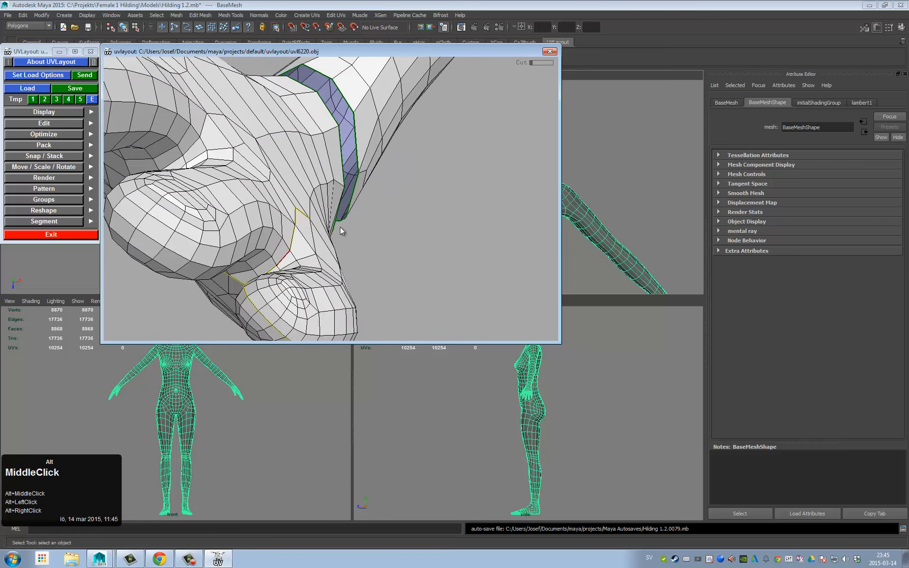
key(ctrl+z)
Step: Recut the seam through the gap beside the little toe and carry it across the fourth toe
alt+drag(341, 229, 374, 135)
middle_drag(374, 135, 360, 194)
drag(322, 212, 330, 190)
drag(285, 214, 290, 222)
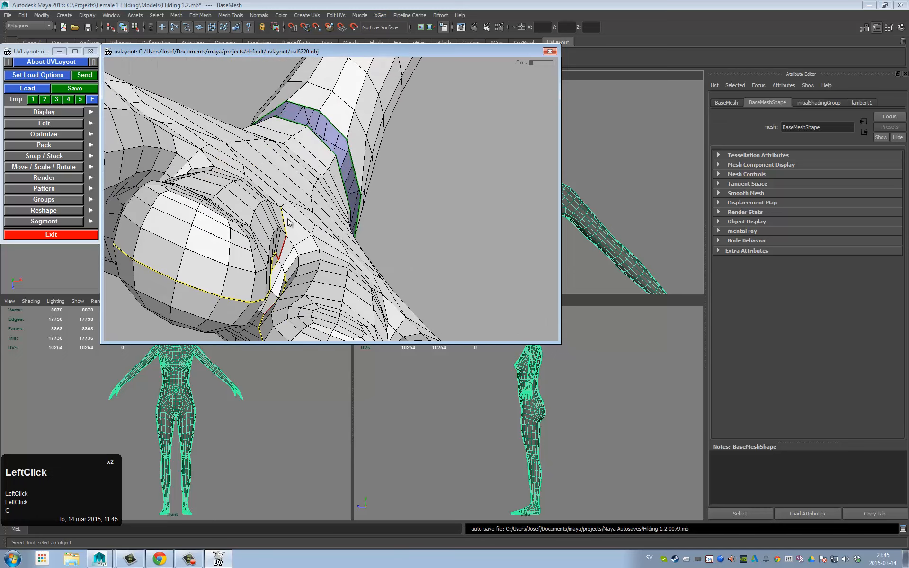
drag(282, 266, 323, 189)
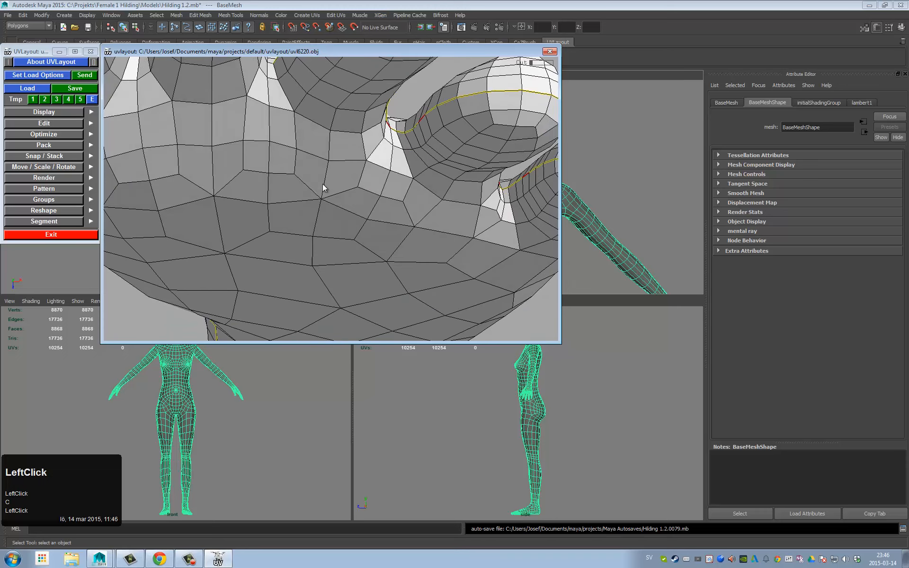
middle_drag(322, 188, 313, 168)
Step: Weld the stray cut in the toe gap and carry the sole seam across the remaining toes to the big toe
drag(317, 165, 241, 231)
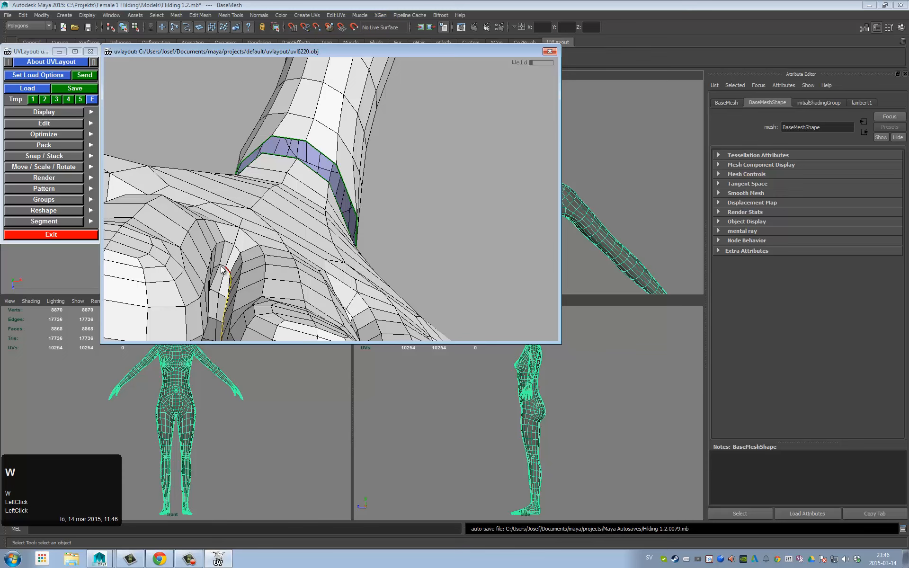
drag(226, 270, 232, 237)
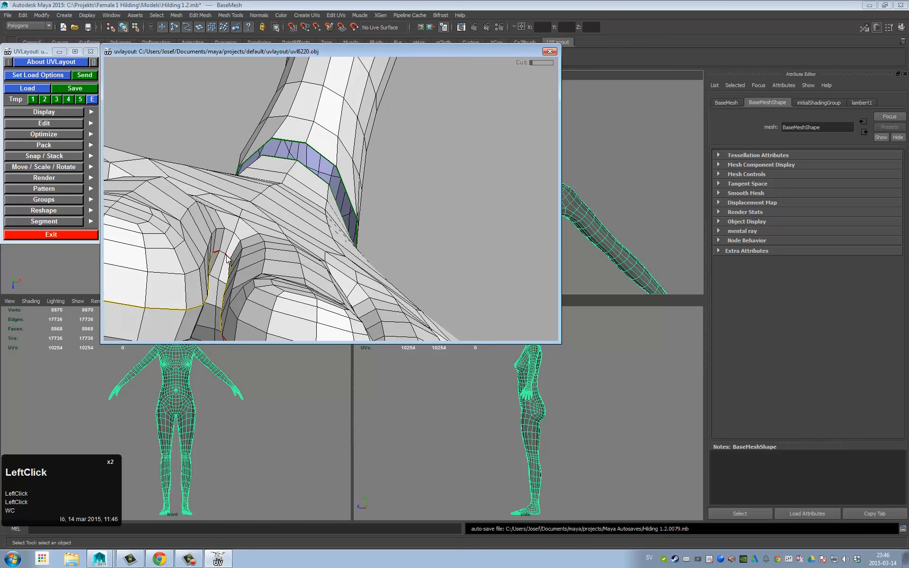
right_drag(248, 256, 244, 247)
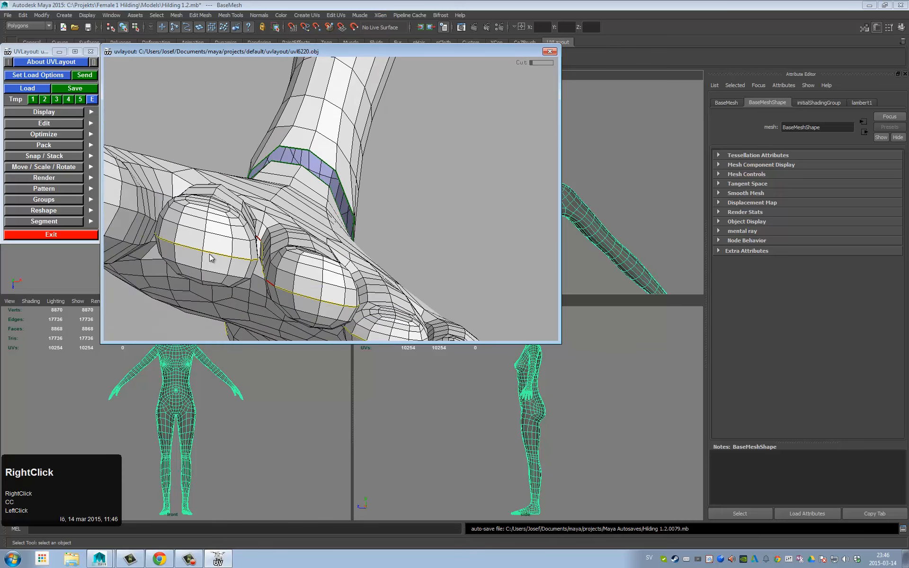
drag(244, 247, 241, 236)
key(c)
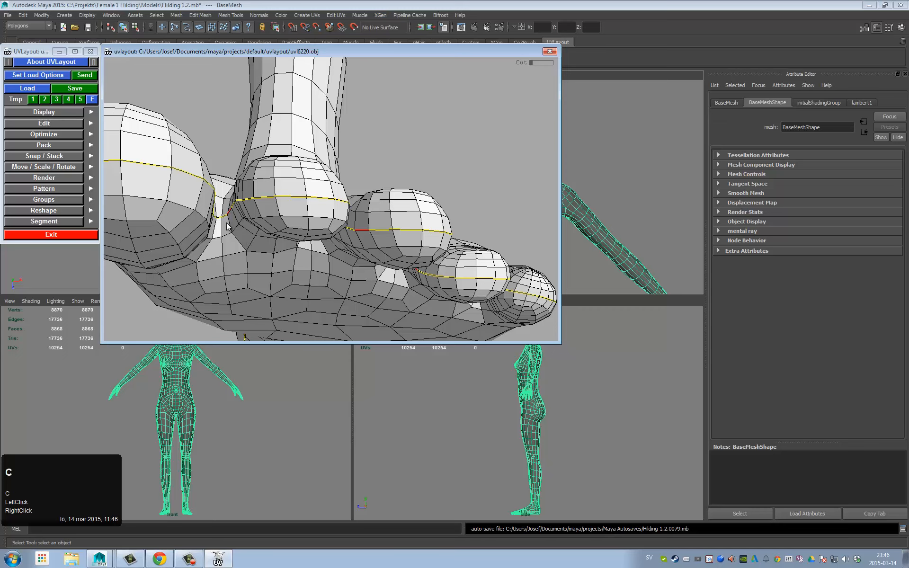
alt+right_drag(229, 211, 274, 231)
alt+drag(273, 231, 330, 210)
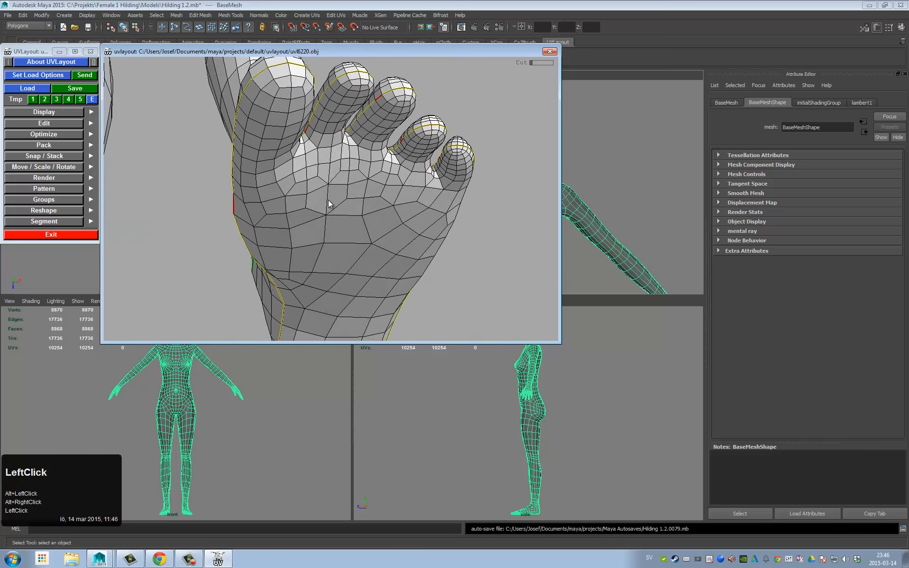
Step: Split the sole from the foot, open the upper foot with a short cut from ankle to sole, and drop both pieces
key(Return)
right_drag(421, 202, 390, 223)
drag(390, 223, 308, 265)
key(d)
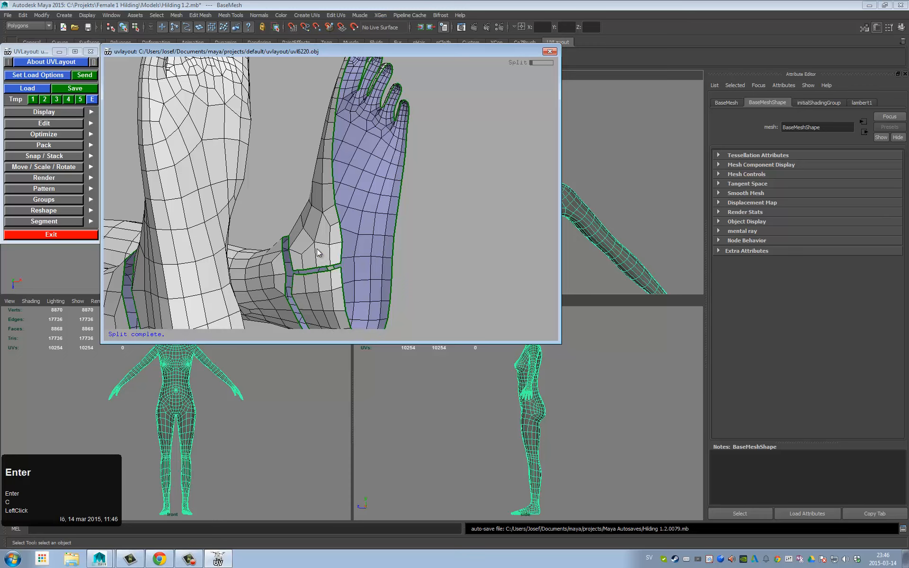
key(d)
Step: Mark a cut along the inside of the leg without a foot, from the ankle up to the groin opening
right_drag(402, 214, 322, 232)
mouse_move(322, 232)
mouse_down()
mouse_move(275, 249)
mouse_move(282, 260)
mouse_move(337, 255)
mouse_move(314, 249)
mouse_up()
alt+right_drag(314, 248, 208, 260)
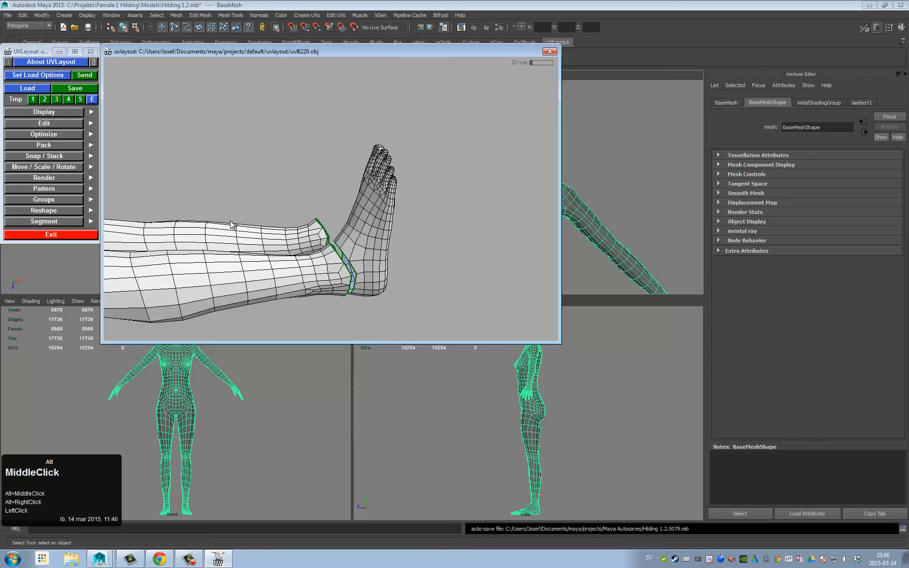
alt+middle_drag(208, 261, 341, 237)
alt+drag(341, 237, 317, 172)
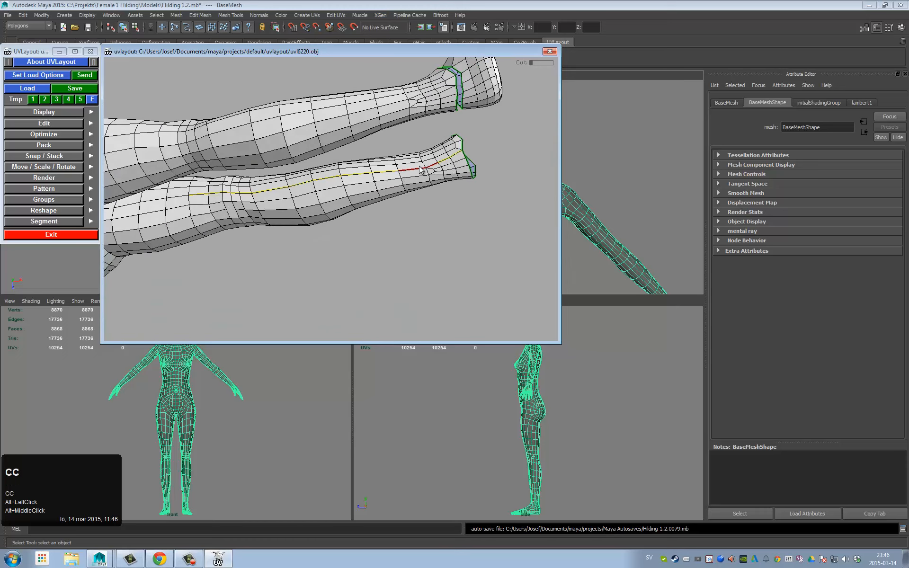
middle_drag(294, 191, 368, 166)
drag(369, 165, 299, 224)
key(c)
middle_drag(300, 225, 313, 237)
drag(312, 238, 292, 175)
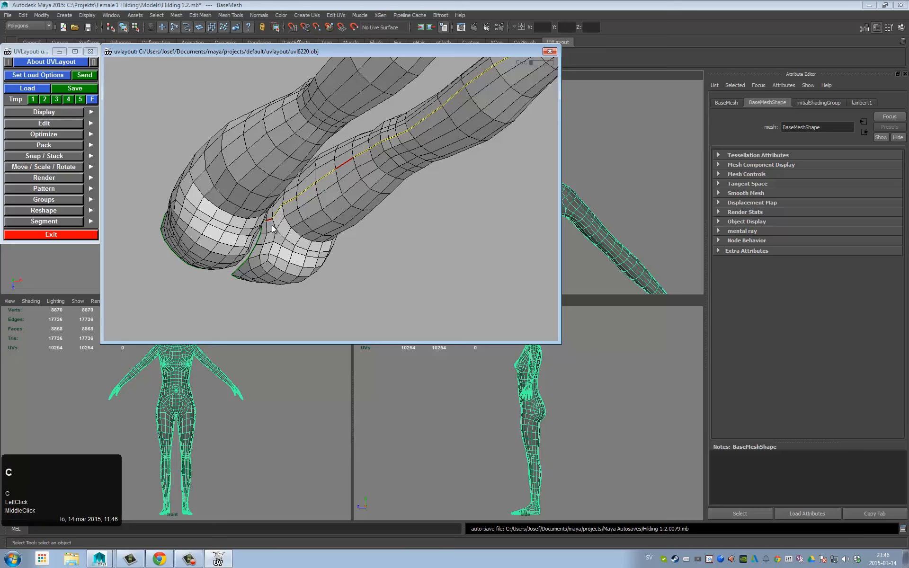
Step: Split the leg open along its inner seam and drop it
drag(272, 229, 271, 254)
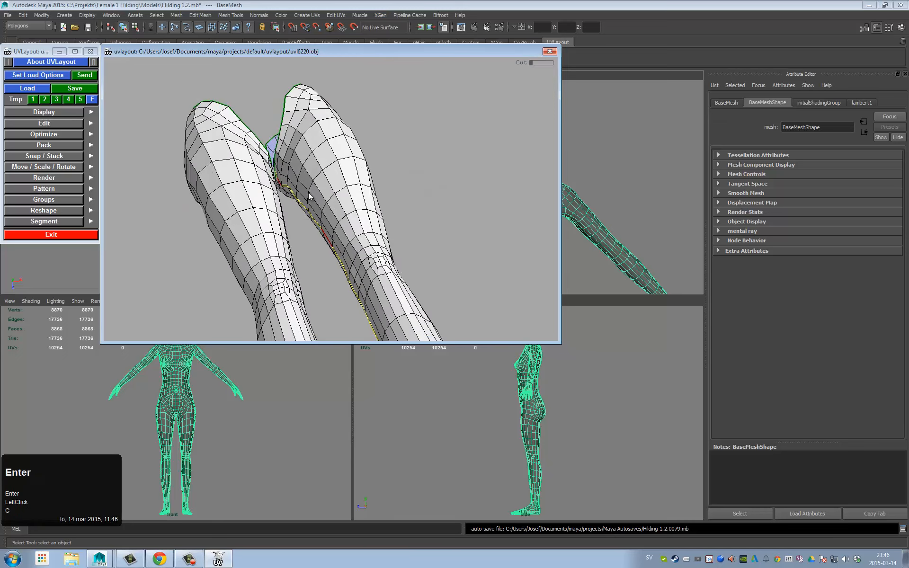
drag(331, 219, 340, 166)
right_drag(340, 167, 428, 170)
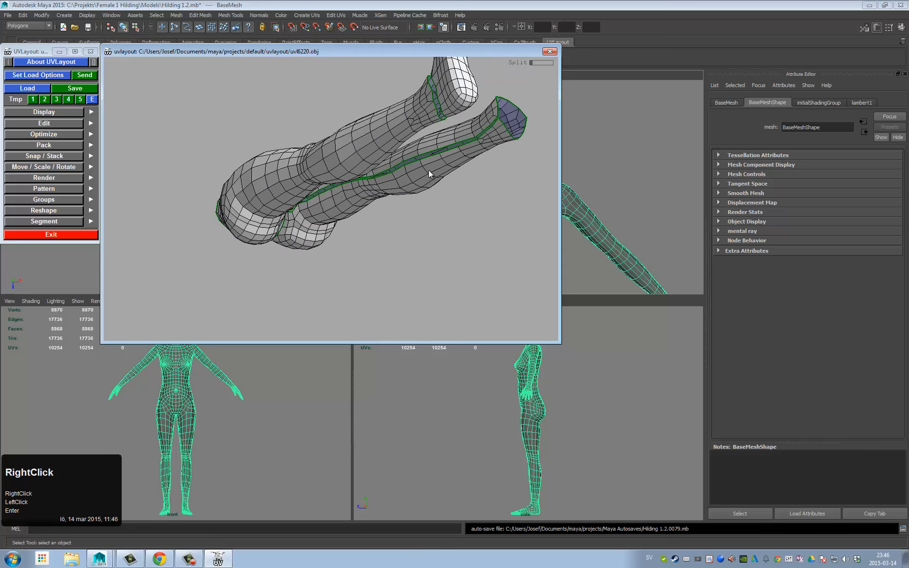
key(d)
Step: Start the sole seam on the remaining foot by marking a cut from the heel along the sole's outer edge
drag(428, 169, 279, 204)
alt+middle_drag(279, 205, 424, 197)
alt+right_drag(424, 197, 315, 179)
alt+middle_drag(315, 179, 434, 209)
alt+right_drag(434, 209, 393, 193)
drag(393, 193, 478, 189)
key(c)
alt+middle_drag(477, 190, 405, 203)
alt+right_drag(405, 202, 429, 161)
alt+drag(337, 205, 393, 206)
alt+middle_drag(393, 206, 361, 219)
alt+right_drag(360, 220, 432, 166)
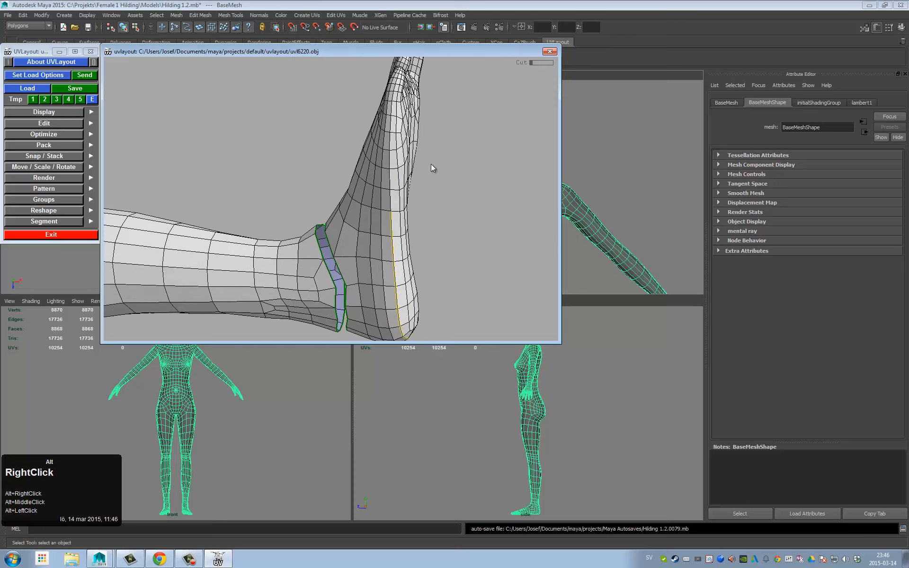
Step: Extend the sole seam along the outer edge of the foot to the tip of the little toe
alt+middle_drag(432, 166, 354, 211)
drag(362, 214, 357, 251)
right_drag(356, 251, 365, 227)
alt+middle_drag(365, 227, 329, 322)
alt+right_drag(369, 265, 453, 196)
alt+drag(454, 199, 297, 216)
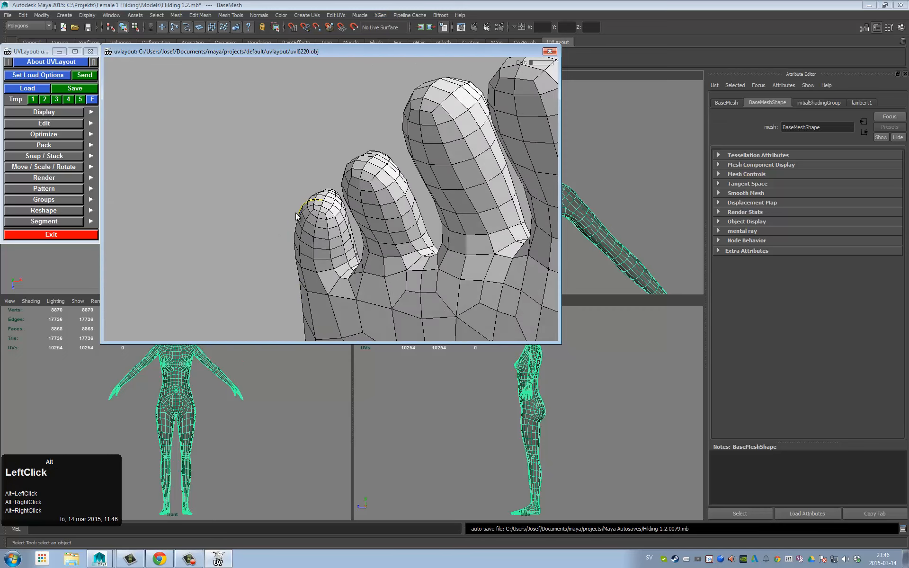
Step: Carry the sole seam across the little toe, through the gap beside it and over the fourth toe
drag(351, 238, 340, 216)
alt+right_drag(340, 216, 336, 182)
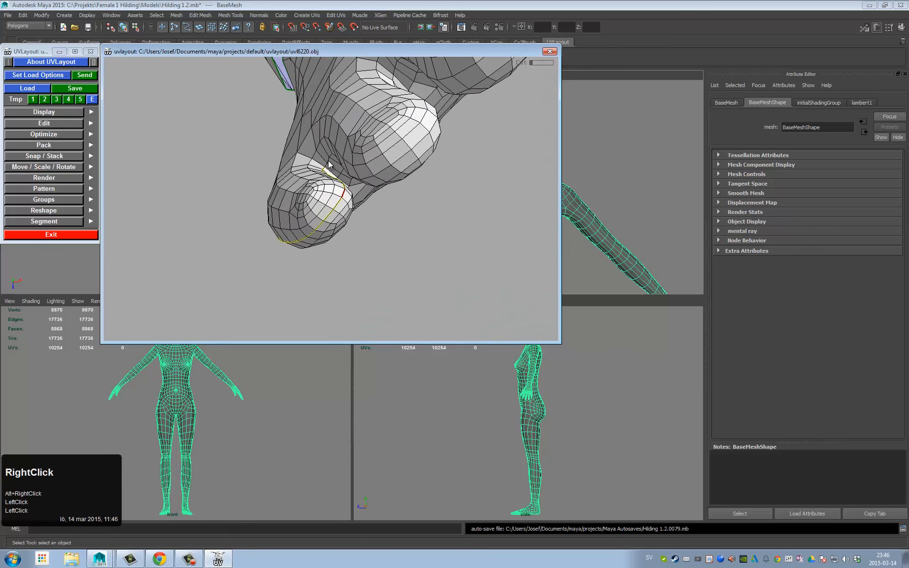
key(c)
mouse_move(386, 166)
mouse_down()
mouse_move(324, 146)
mouse_move(377, 164)
mouse_up()
alt+middle_drag(377, 164, 332, 189)
alt+drag(332, 190, 441, 229)
middle_drag(441, 229, 396, 223)
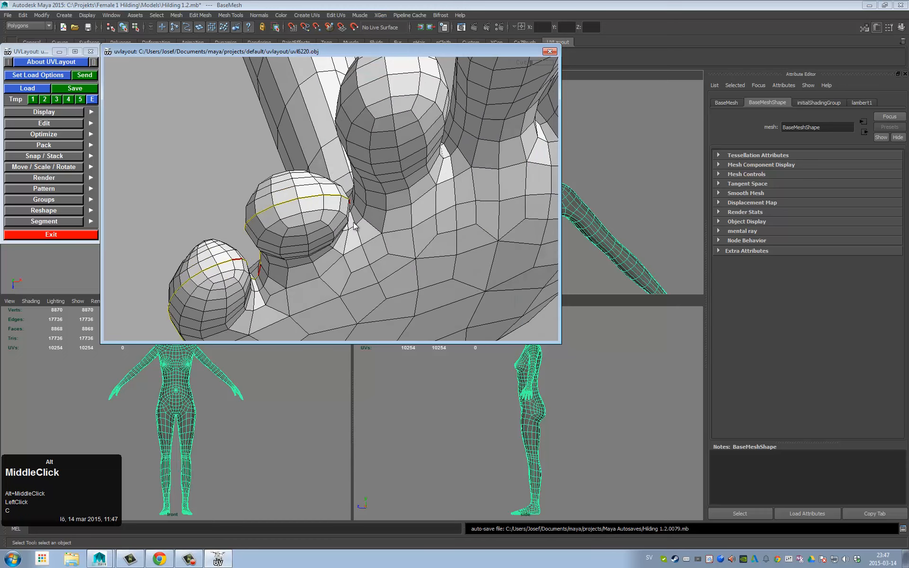
Step: Continue the sole seam over the middle toes and through the gaps up to the big toe
alt+drag(396, 223, 417, 139)
middle_drag(435, 141, 341, 124)
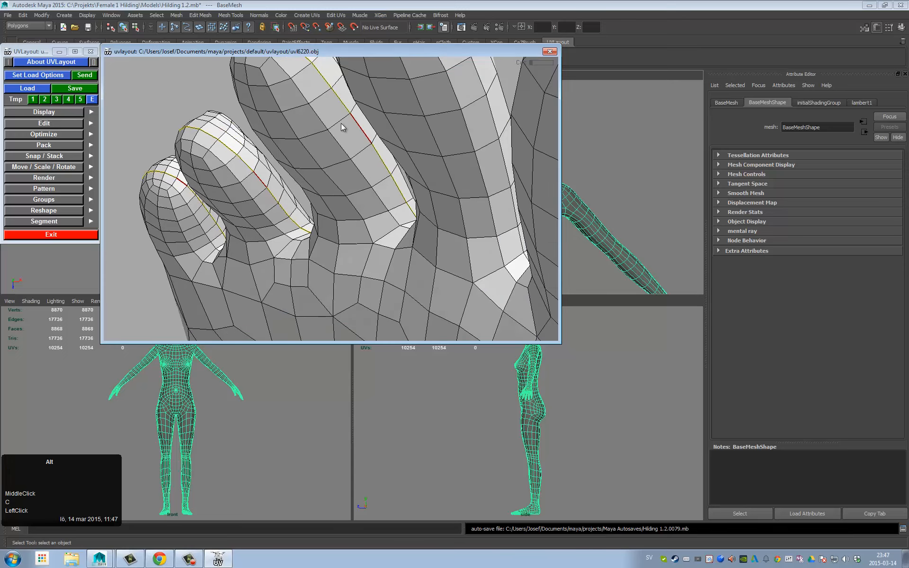
alt+drag(342, 124, 303, 221)
alt+middle_drag(303, 221, 349, 222)
alt+drag(349, 222, 479, 160)
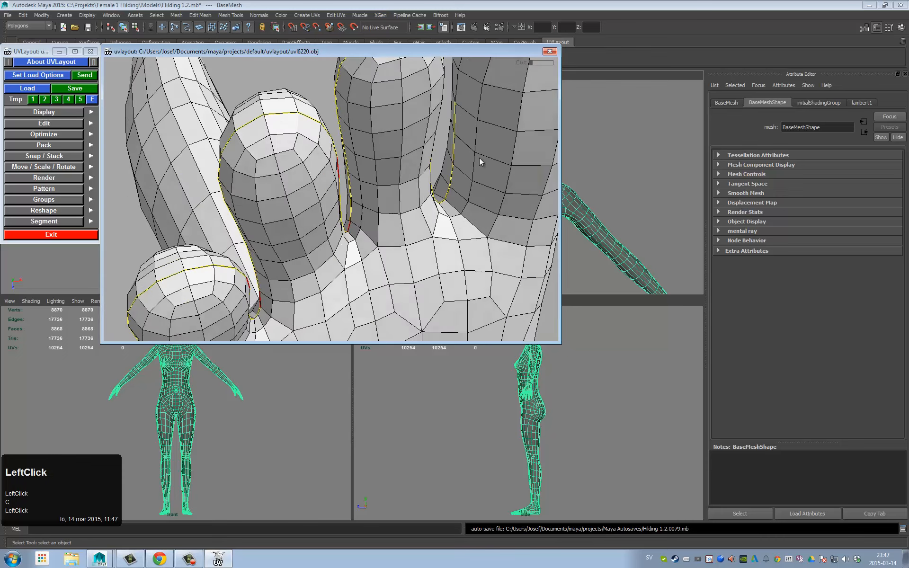
Step: Complete the sole seam along the inner edge of the foot to the heel and split the mesh along it
alt+middle_drag(478, 161, 415, 181)
alt+right_drag(423, 147, 345, 159)
alt+drag(346, 159, 294, 182)
alt+right_drag(293, 182, 235, 193)
alt+right_drag(350, 203, 296, 214)
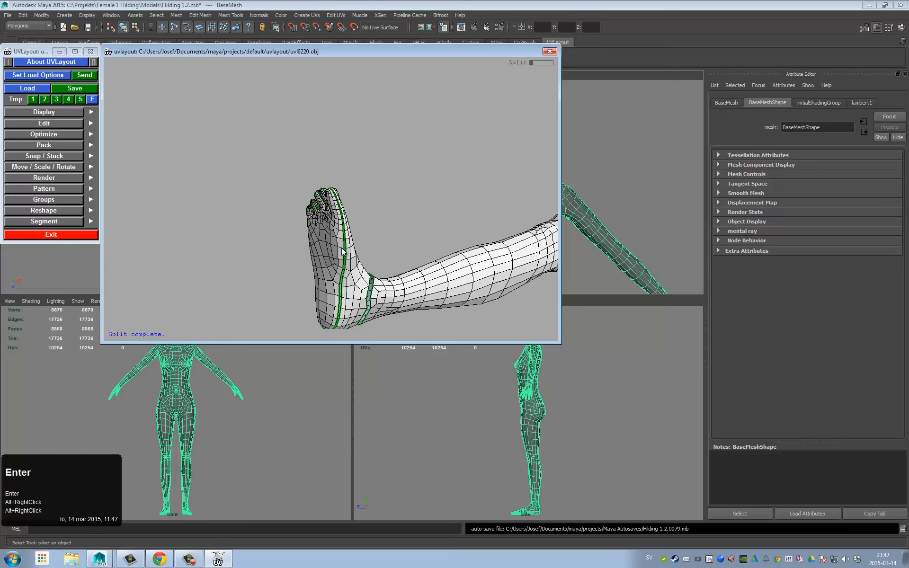
Step: Drop the remaining foot, check it among the UV shells, and undrop it
drag(343, 252, 456, 224)
alt+right_drag(456, 224, 441, 194)
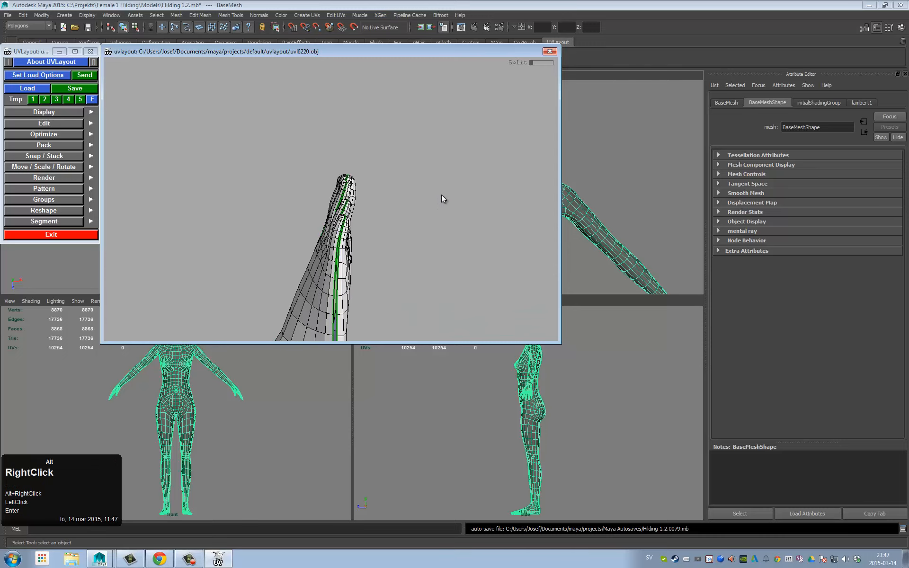
alt+drag(428, 237, 364, 256)
alt+middle_drag(365, 255, 403, 147)
right_drag(417, 199, 322, 243)
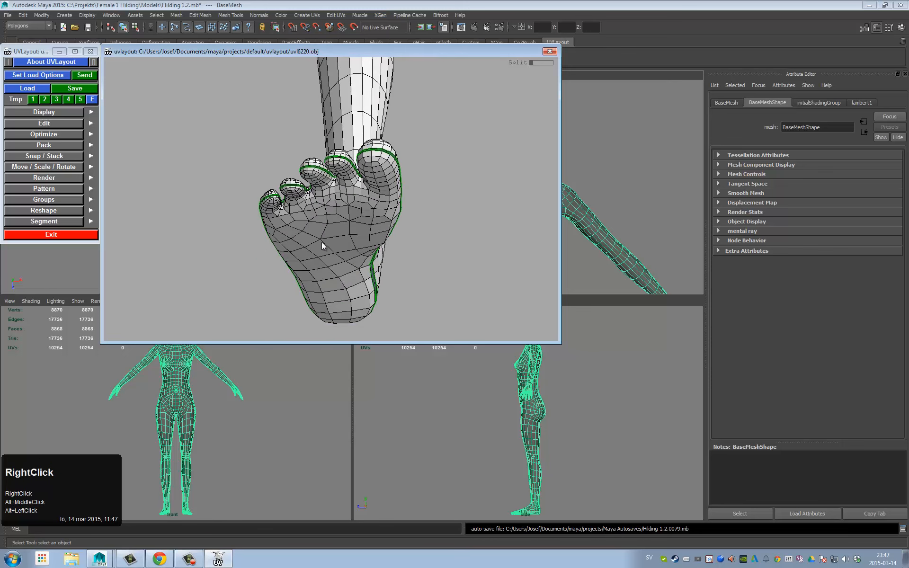
key(d)
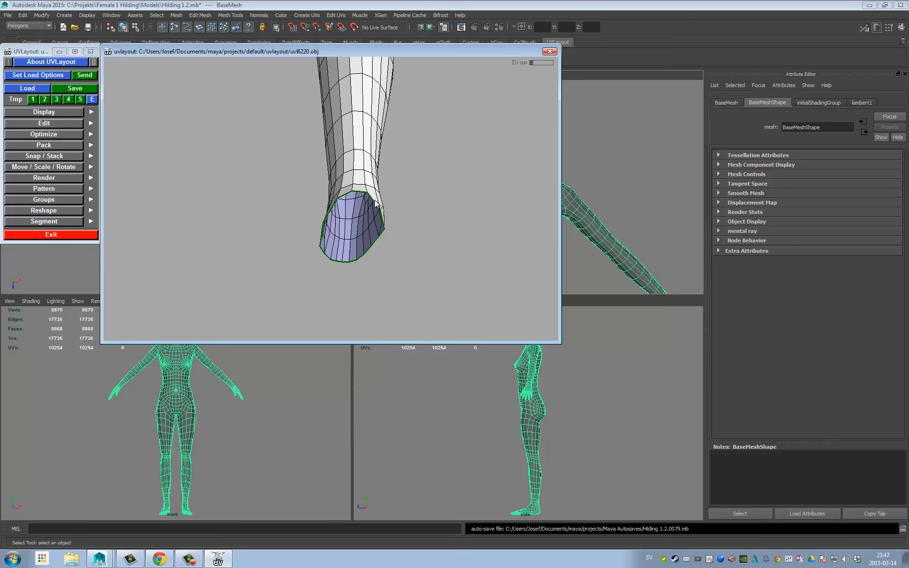
key(u)
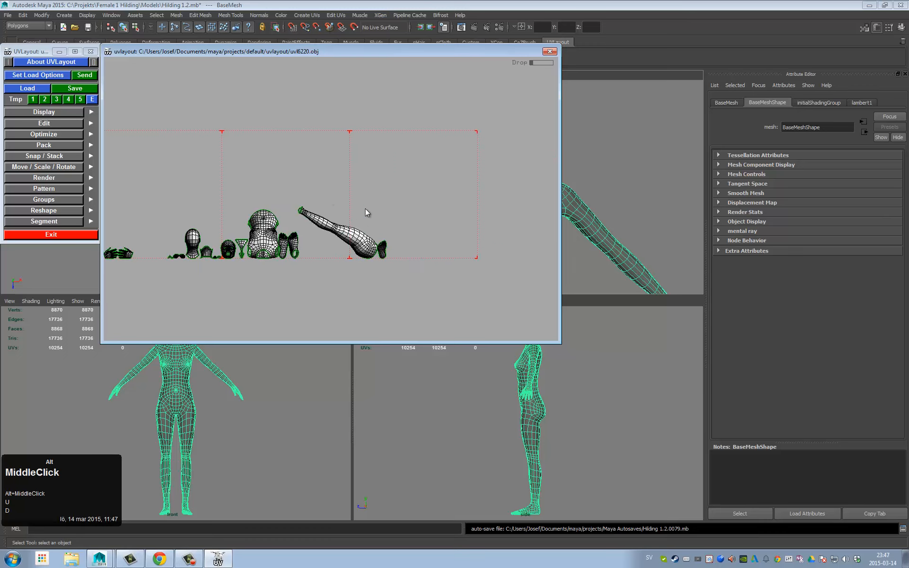
alt+right_drag(365, 213, 402, 239)
alt+middle_drag(402, 240, 345, 251)
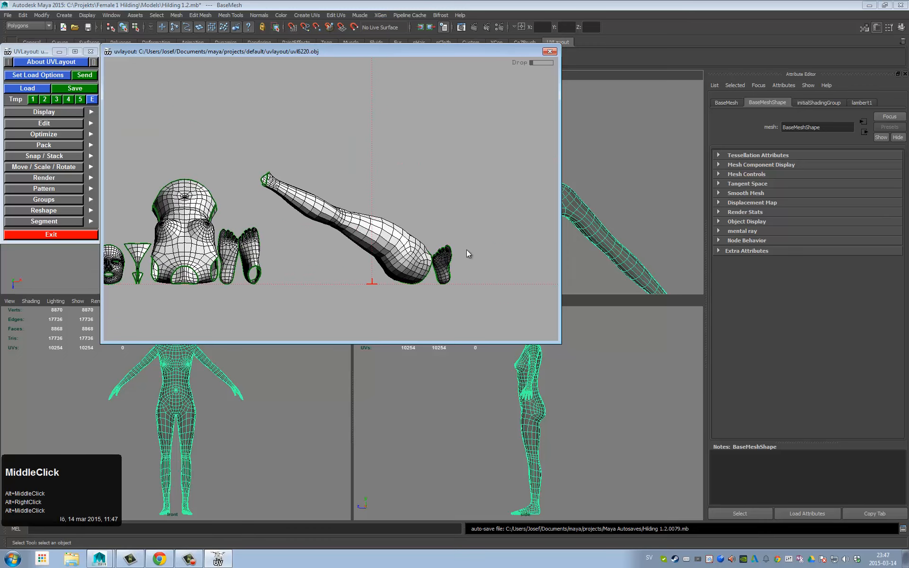
key(shift)
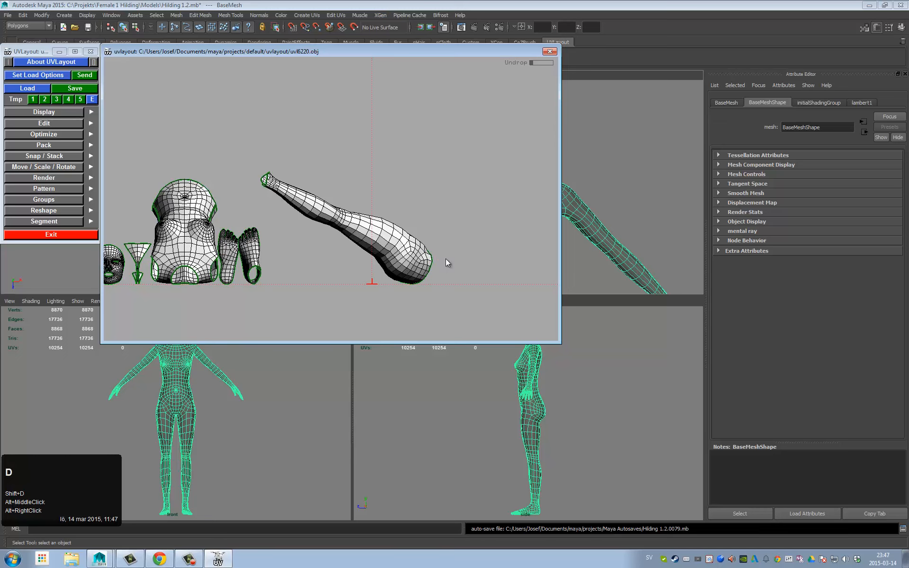
Step: Examine the sole seam around the heel, foot edges and toe gaps for an edge that was left uncut
alt+drag(348, 233, 402, 223)
alt+right_drag(403, 222, 469, 219)
alt+middle_drag(469, 219, 419, 254)
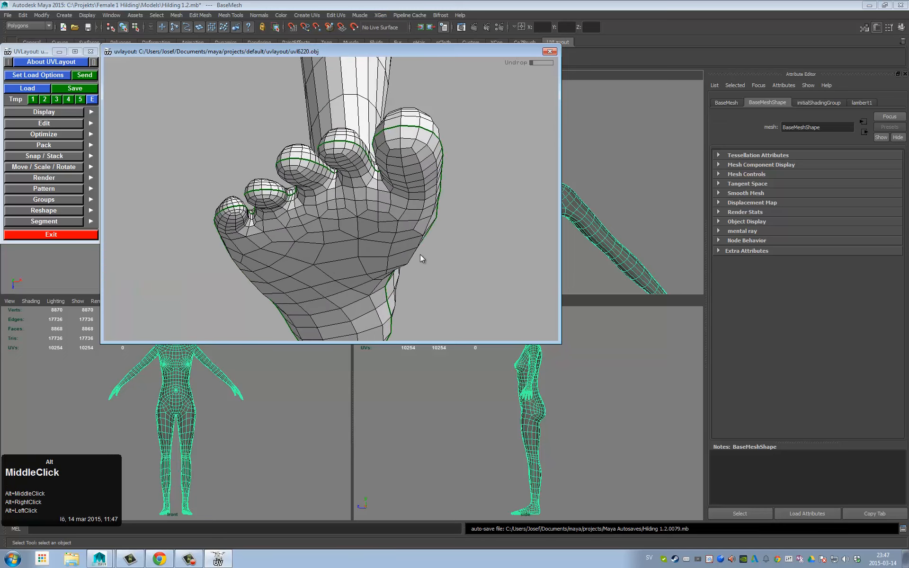
alt+drag(419, 255, 430, 201)
alt+drag(423, 189, 459, 185)
alt+middle_drag(458, 184, 450, 188)
alt+drag(450, 188, 403, 199)
alt+right_drag(402, 199, 364, 215)
alt+drag(365, 215, 328, 230)
alt+right_drag(328, 233, 298, 247)
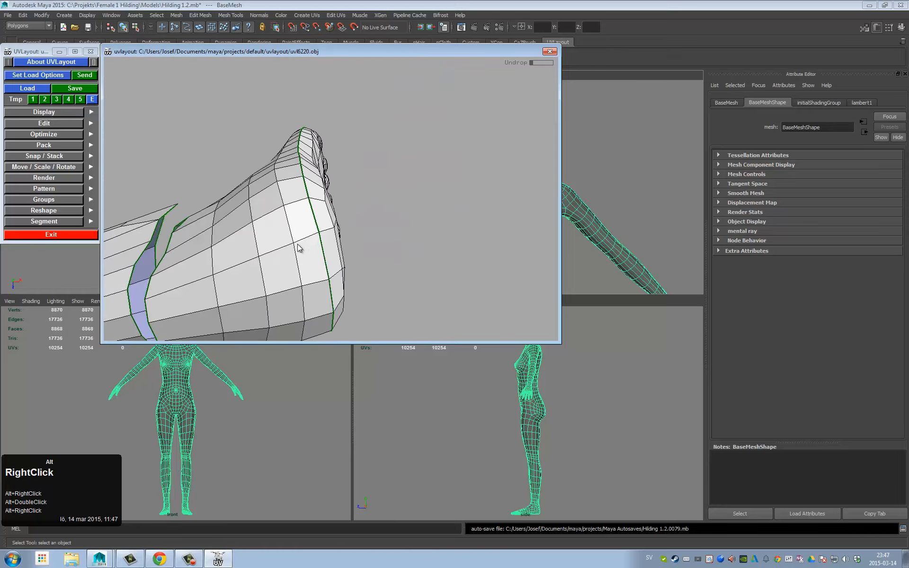
alt+drag(298, 248, 535, 205)
alt+right_drag(535, 205, 473, 207)
alt+middle_drag(416, 208, 359, 255)
alt+drag(358, 254, 380, 245)
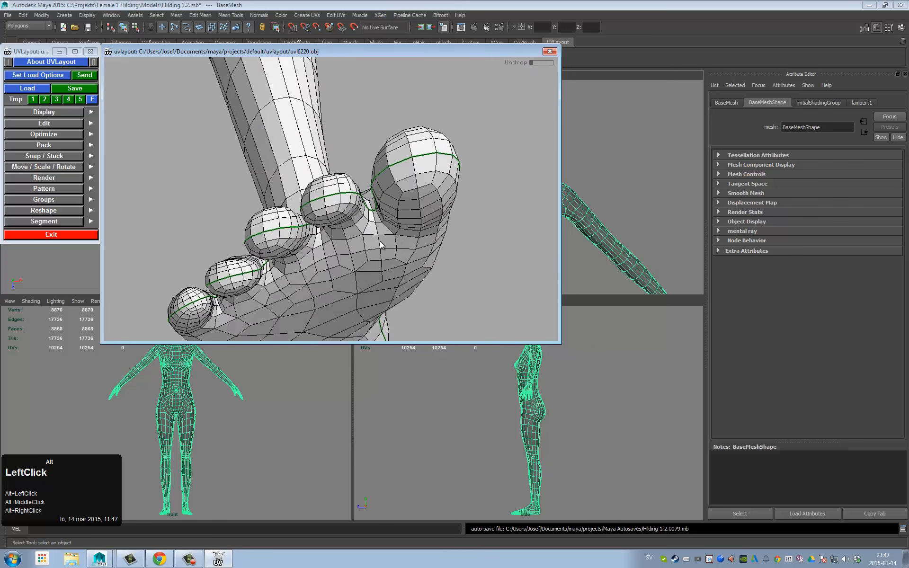
key(Return)
alt+right_drag(402, 236, 435, 221)
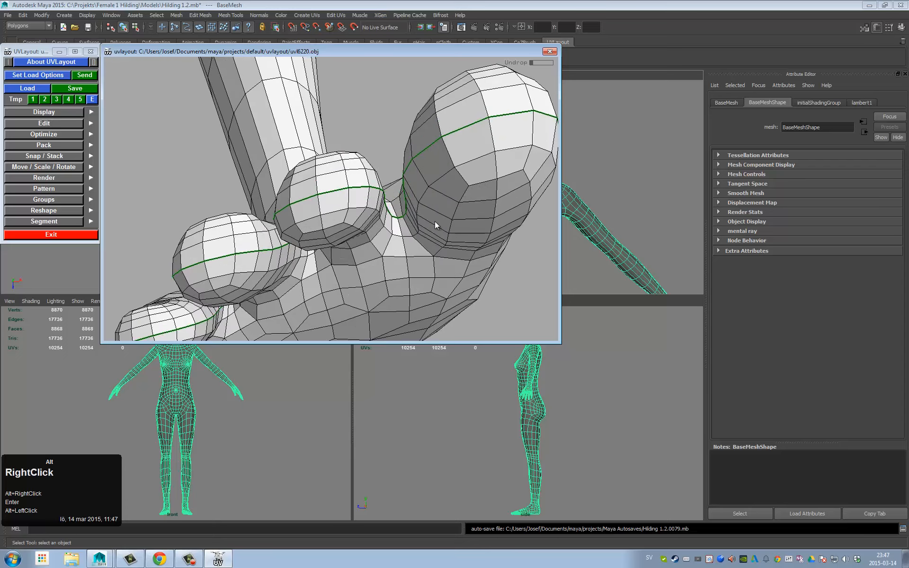
alt+drag(435, 221, 300, 274)
alt+middle_drag(299, 274, 258, 225)
alt+right_drag(258, 225, 327, 243)
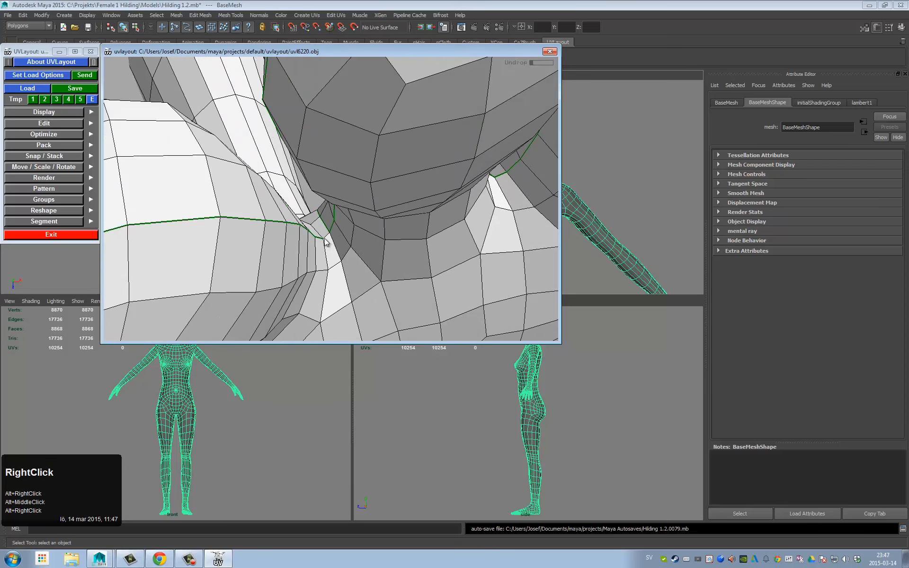
Step: Cut the missing seam edge in the toe gap, split the sole from the foot, and weld the overshooting cut
key(c)
alt+drag(330, 243, 293, 224)
key(w)
key(w)
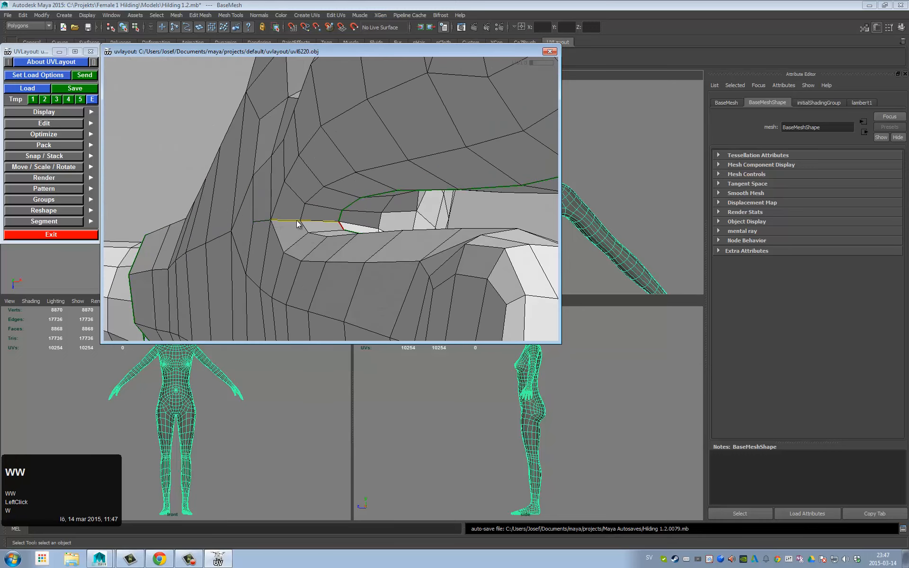
key(Return)
key(w)
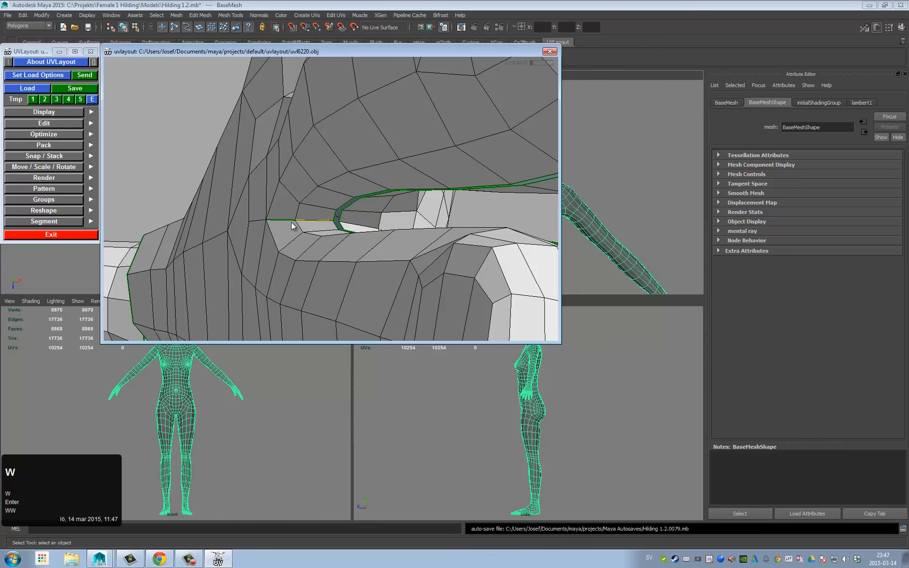
key(Return)
Step: Weld the remaining stray cut edges in the toe gap and drop the separated sole
drag(303, 224, 319, 230)
key(w)
key(w)
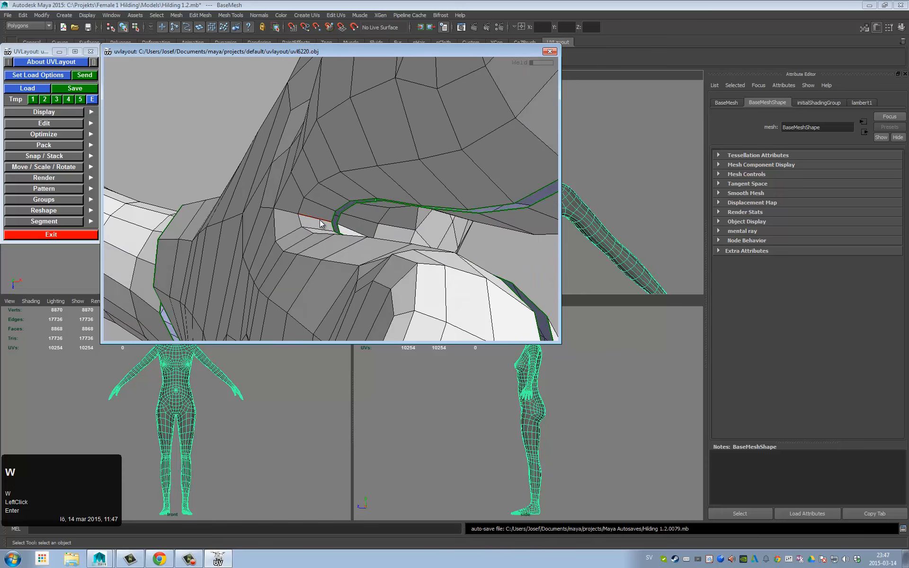
key(w)
key(c)
key(w)
key(w)
key(Return)
alt+right_drag(325, 215, 331, 222)
alt+drag(332, 222, 348, 237)
key(d)
Step: Try dropping the upper foot without an opening cut, and undo the drop
alt+right_drag(424, 238, 355, 246)
alt+drag(355, 246, 218, 270)
alt+middle_drag(306, 262, 313, 240)
alt+drag(314, 240, 369, 280)
alt+middle_drag(369, 279, 360, 229)
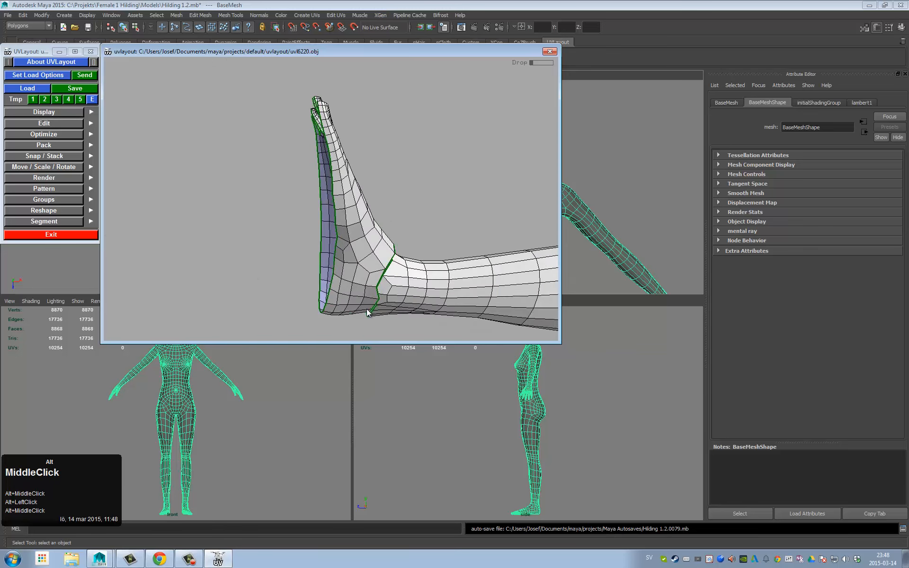
key(d)
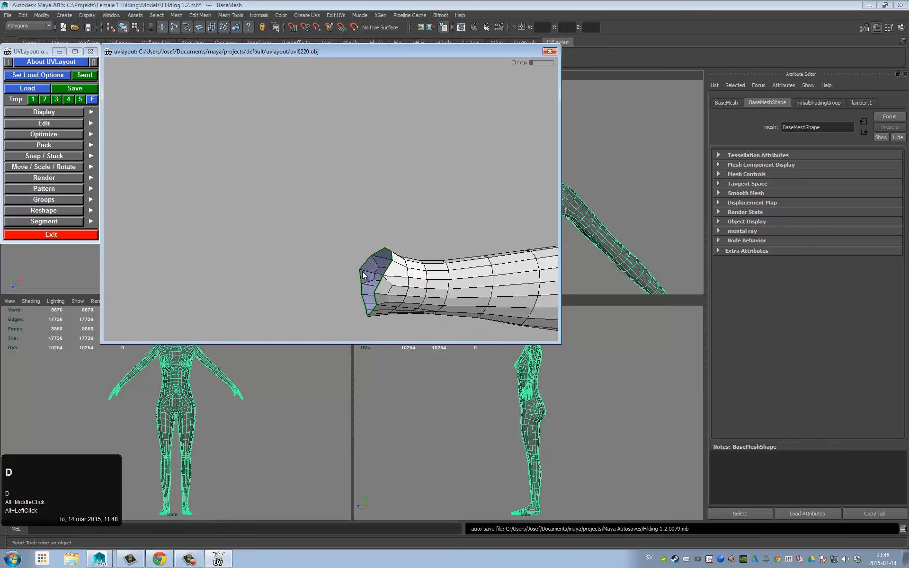
key(ctrl+z)
Step: Cut the upper foot open from the ankle to the sole edge and drop it
key(c)
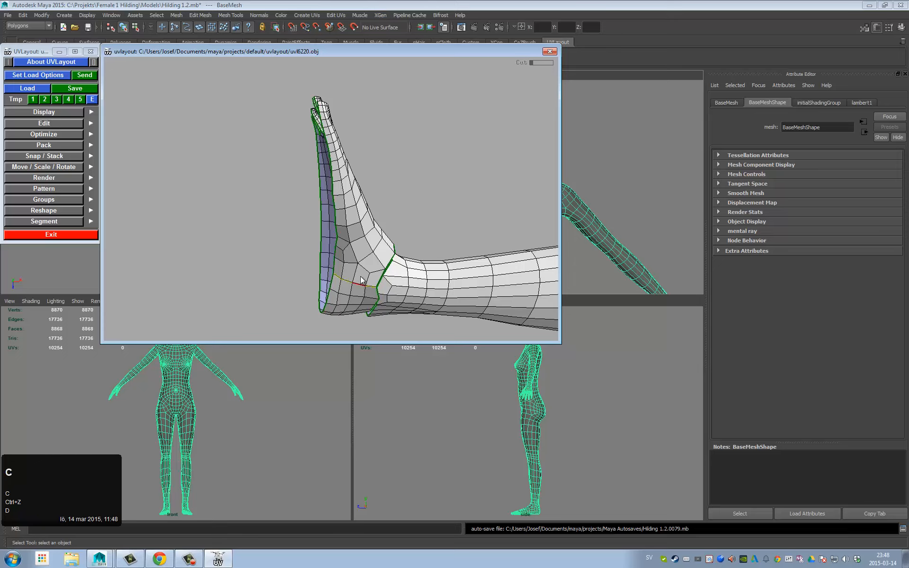
key(Return)
key(d)
Step: Mark a cut along the inside of the remaining leg, from the ankle towards the hip opening
alt+right_drag(431, 244, 388, 249)
alt+middle_drag(388, 250, 328, 241)
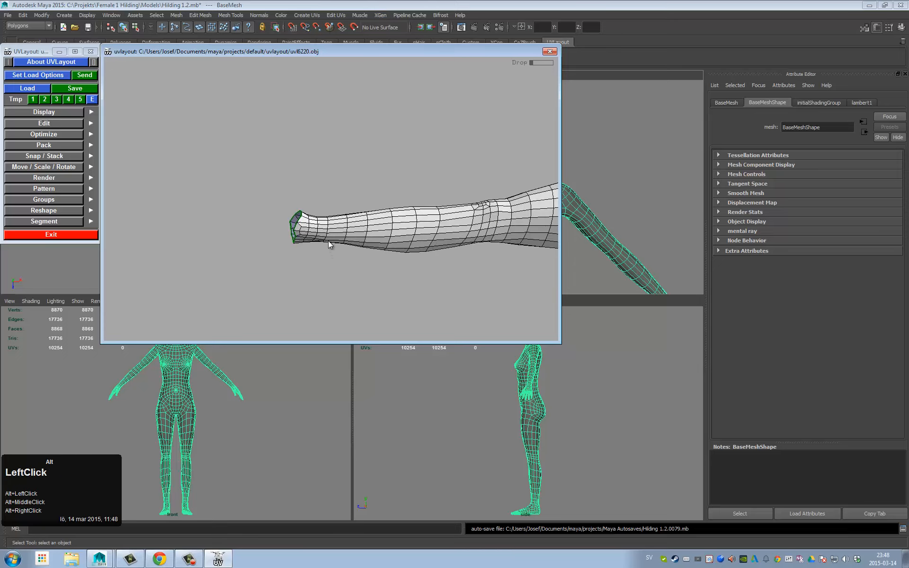
alt+drag(328, 241, 336, 223)
alt+middle_drag(336, 223, 329, 236)
alt+drag(329, 235, 384, 214)
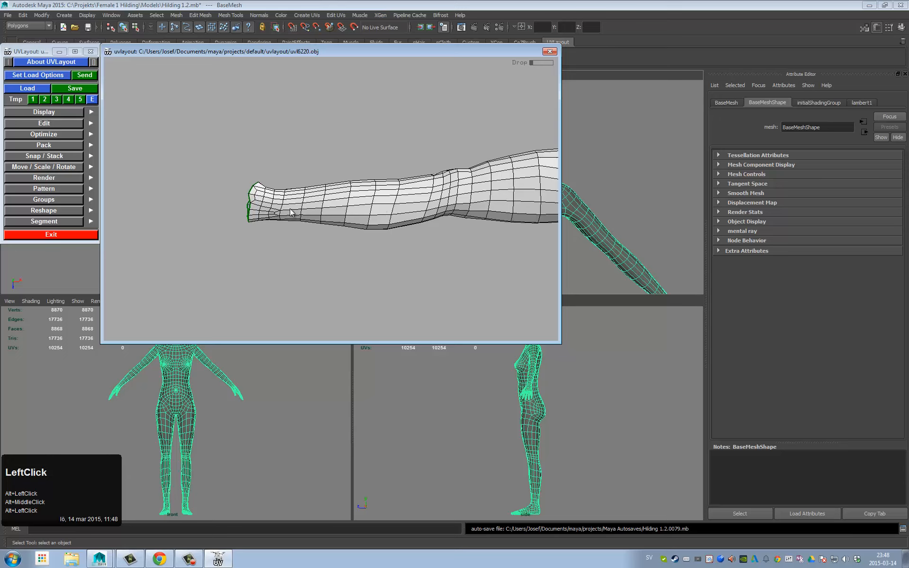
key(c)
alt+right_drag(408, 206, 347, 224)
key(c)
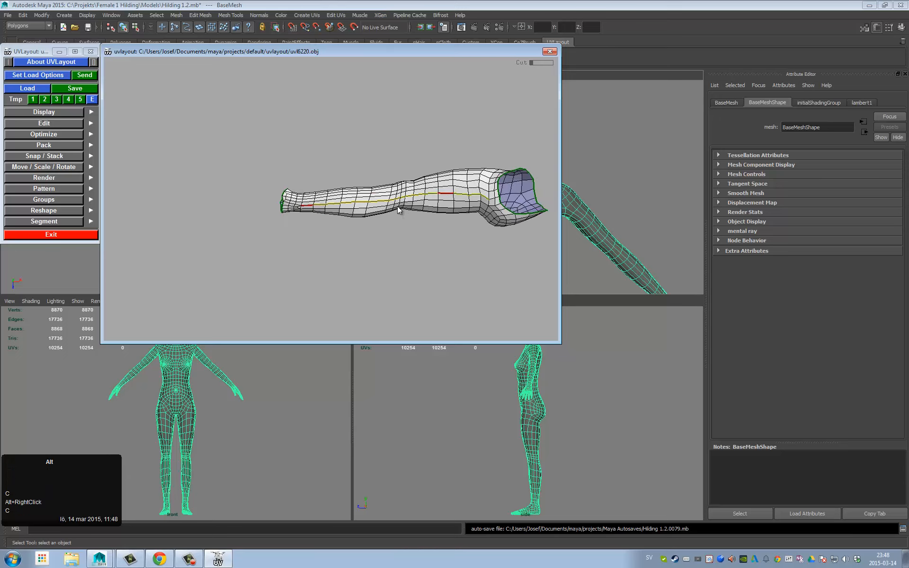
alt+drag(398, 209, 488, 195)
alt+right_drag(489, 196, 444, 201)
alt+middle_drag(444, 201, 498, 201)
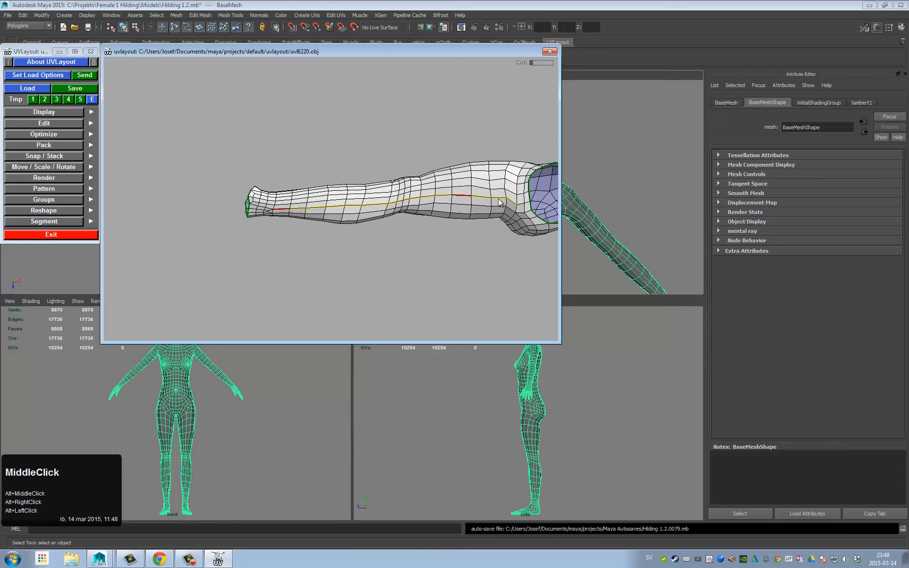
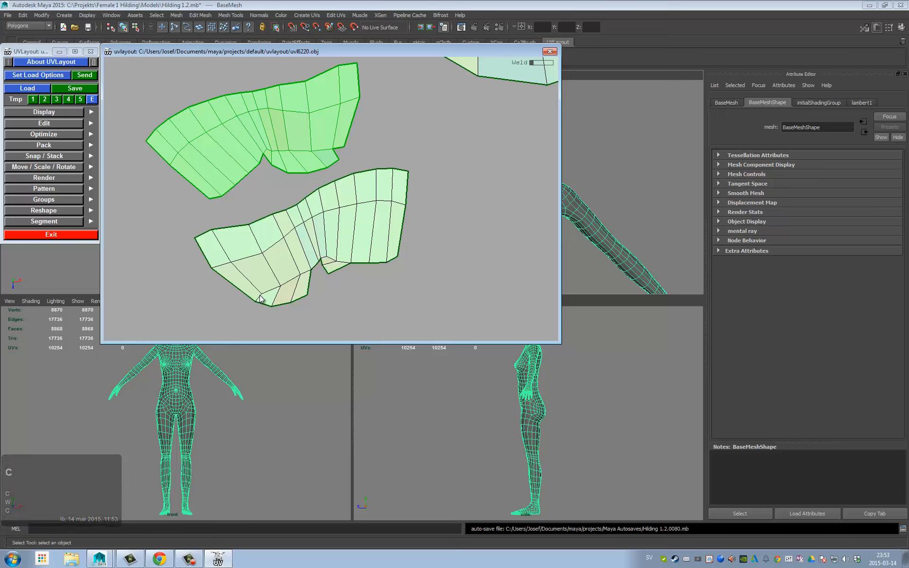
Step: Cut the lower edge of the left lobe on the small curved shell, weld its notch flap, and flatten the shell again
key(c)
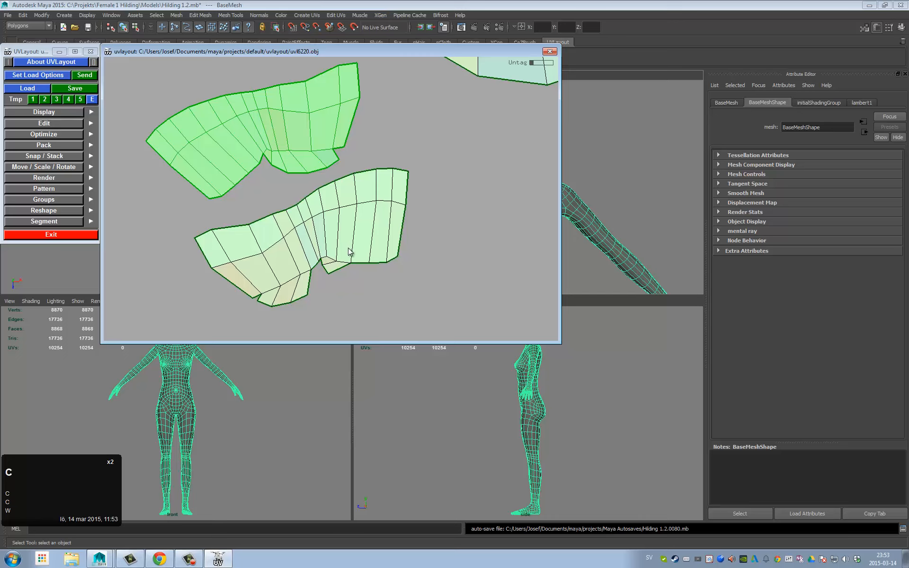
key(w)
key(shift+f)
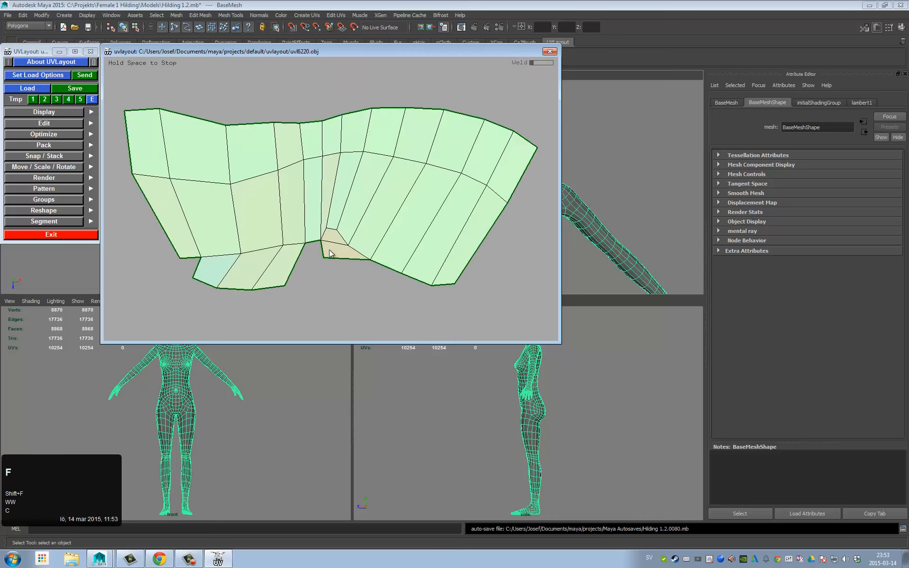
key(space)
alt+right_drag(360, 233, 254, 240)
Step: Cut the small notch flap loose from the right lobe of the curved shell and flatten the shell again
key(c)
key(c)
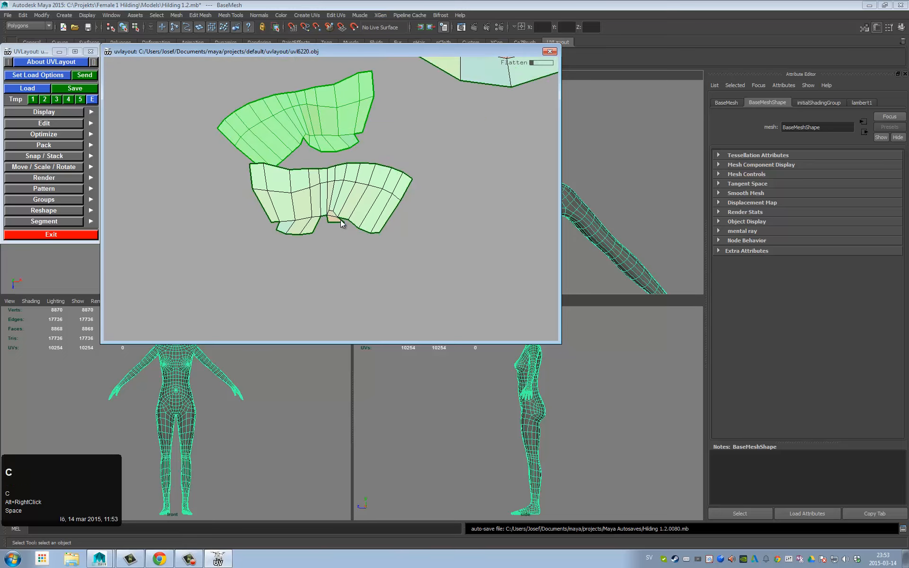
key(shift+f)
key(space)
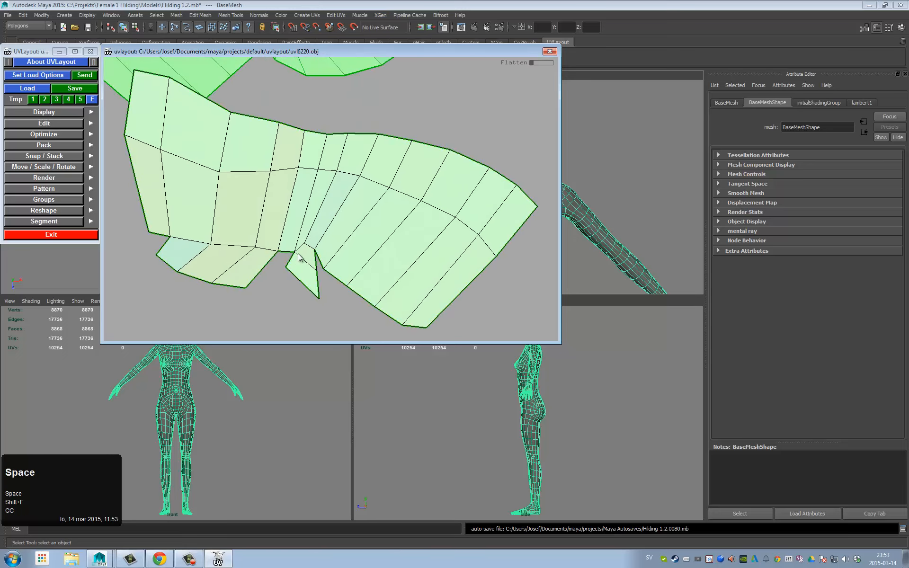
Step: Weld the edges joining the small flap to the left lobe of the curved shell and re-flatten the shell
key(w)
key(shift+f)
key(w)
key(space)
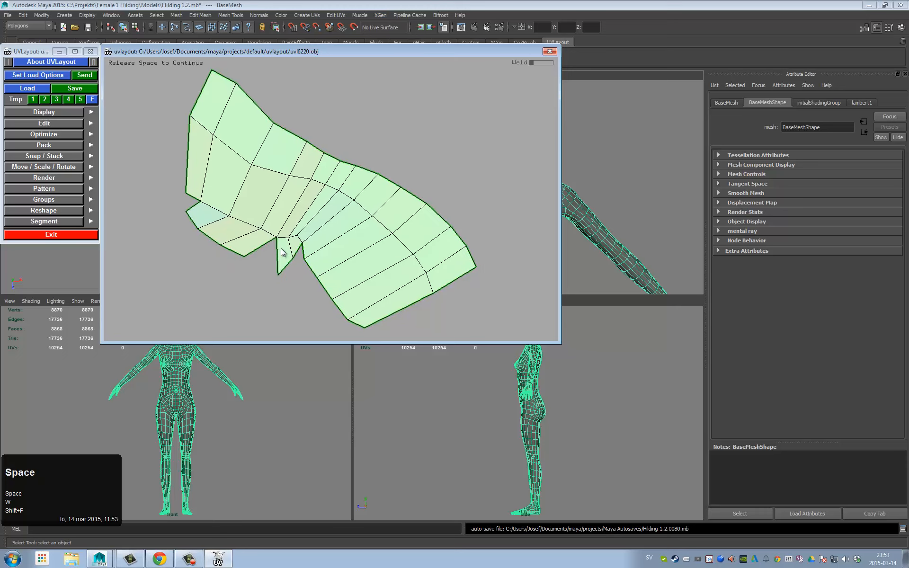
key(w)
key(shift+f)
key(space)
alt+right_drag(386, 224, 269, 232)
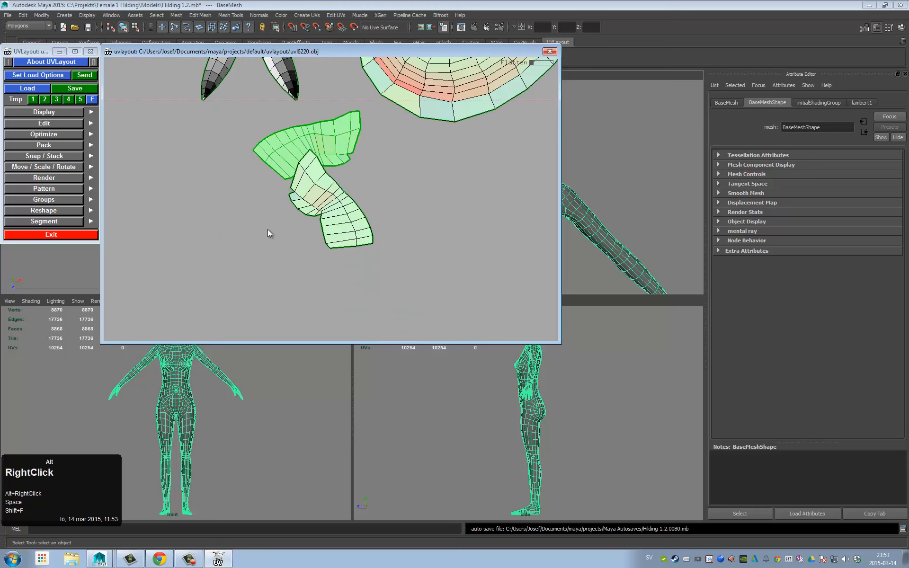
Step: Move and rotate the small curved shell so it sits clear below the green shell
middle_drag(347, 208, 362, 232)
drag(367, 225, 416, 237)
middle_drag(369, 212, 353, 190)
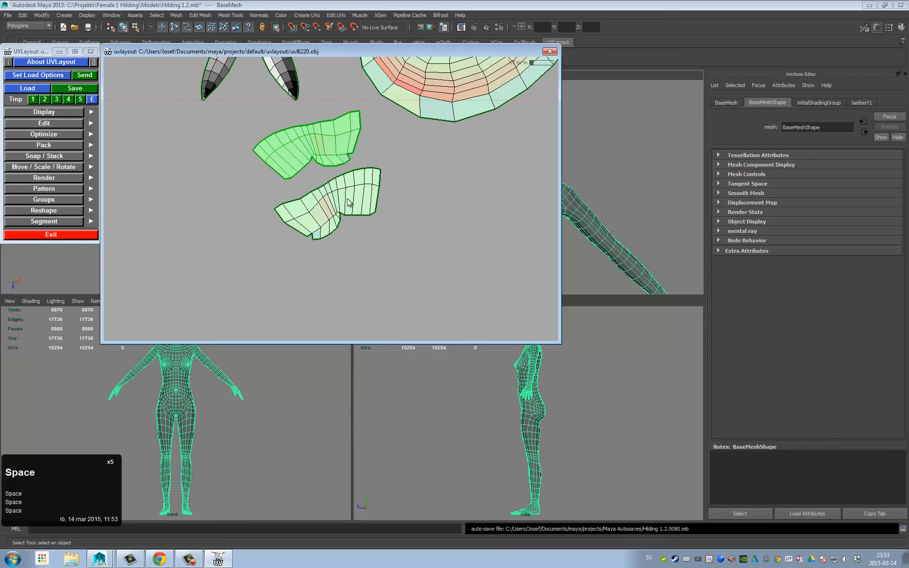
Step: Weld the remaining edges in the notch of the small curved shell and flatten it once more
key(shift+f)
key(w)
key(w)
key(f)
key(space)
alt+right_drag(407, 180, 378, 249)
key(shift+f)
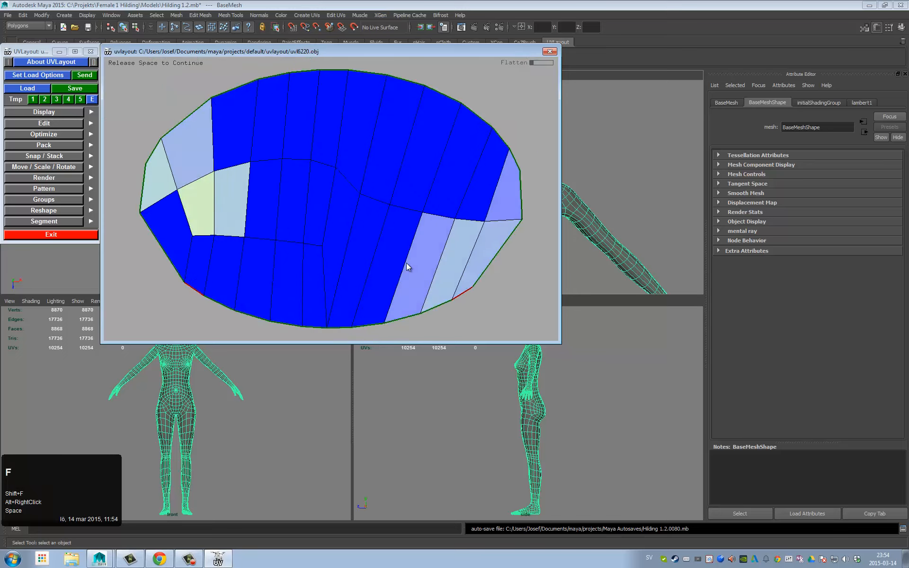
key(space)
Step: Flatten the pair of long, narrow leaf-shaped shells above the small curved shells
alt+right_drag(413, 212, 306, 194)
alt+middle_drag(307, 194, 306, 231)
alt+right_drag(417, 180, 451, 180)
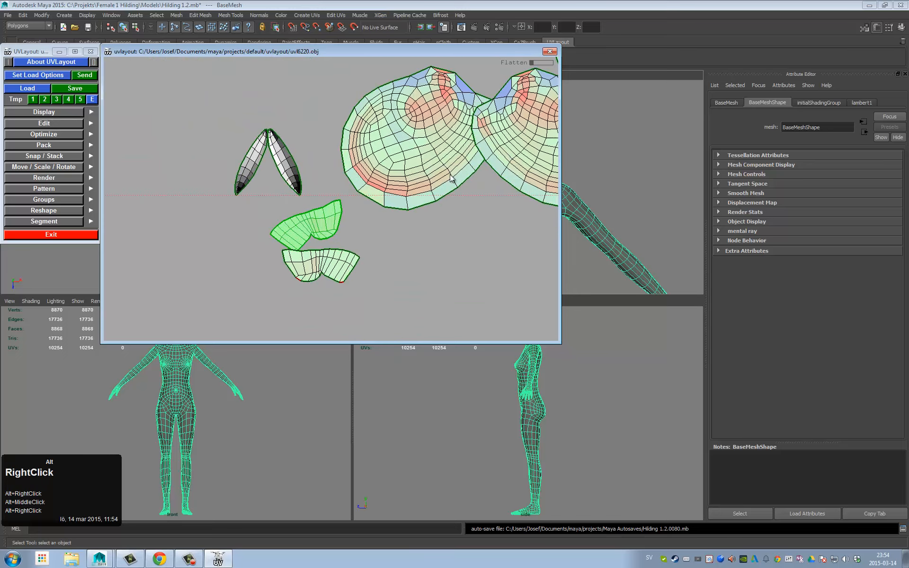
alt+middle_drag(248, 188, 299, 212)
alt+right_drag(299, 212, 338, 180)
key(f)
key(space)
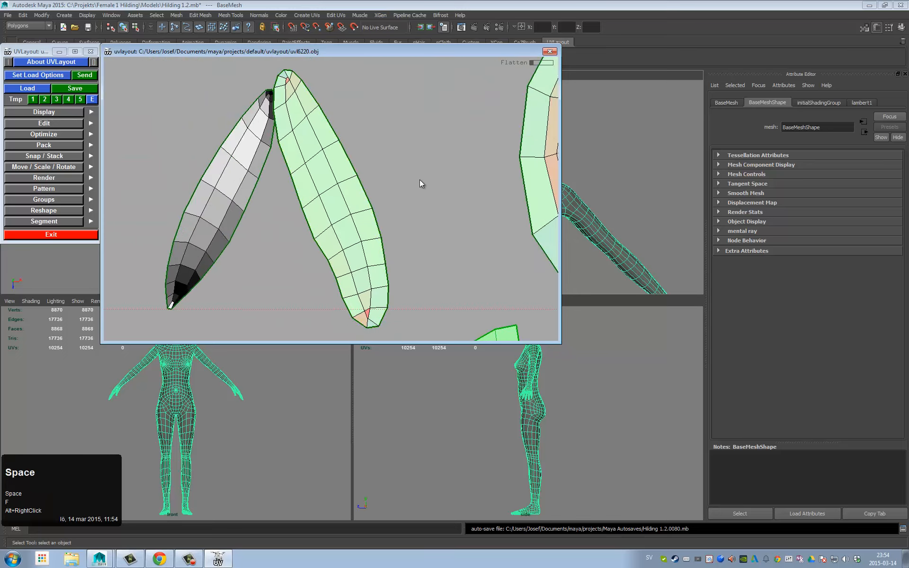
right_drag(420, 183, 374, 188)
key(shift+f)
key(space)
alt+right_drag(248, 207, 208, 209)
key(shift+f)
key(space)
Step: Flatten the two small shells between the neck and face, the one with the slit opening and the oval one
alt+right_drag(463, 217, 355, 241)
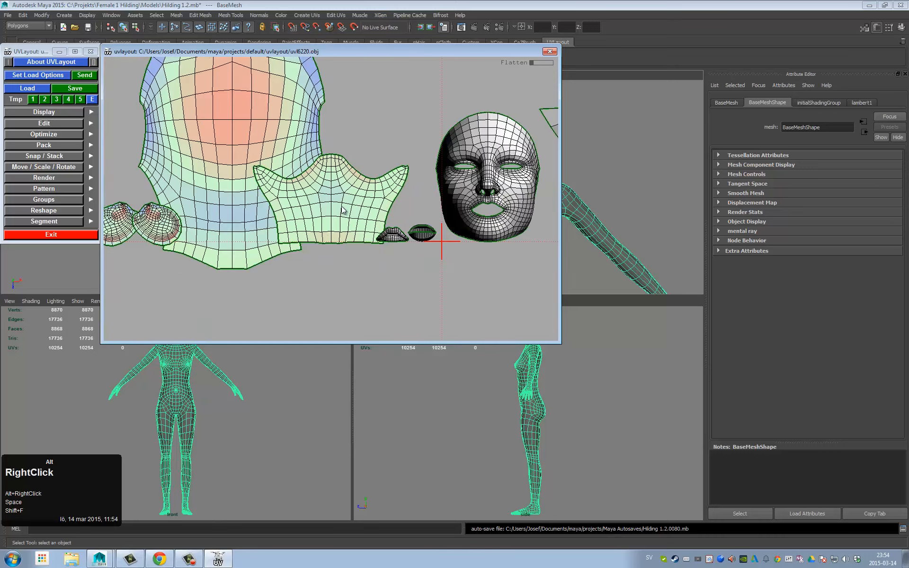
alt+middle_drag(355, 241, 274, 233)
alt+right_drag(274, 232, 314, 250)
key(shift+f)
key(space)
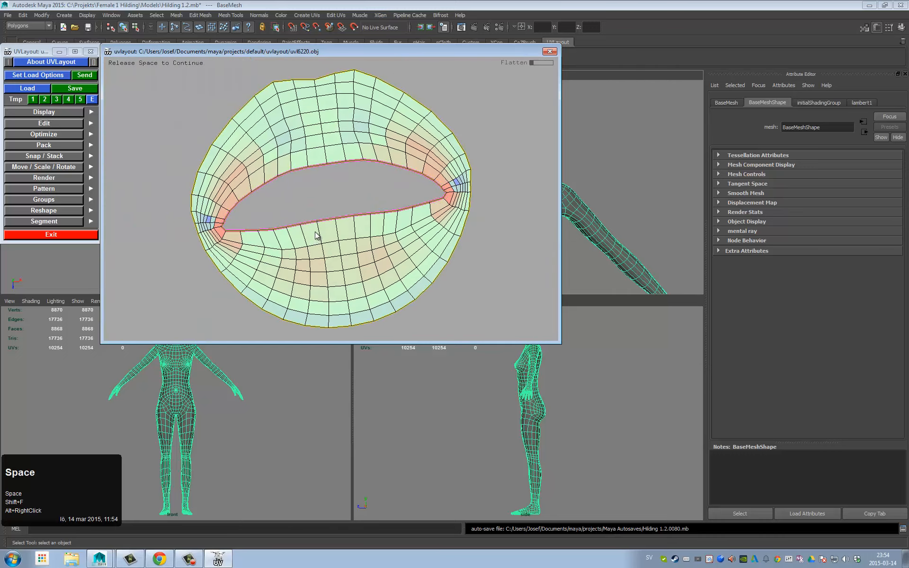
alt+right_drag(412, 212, 360, 213)
key(shift+f)
key(space)
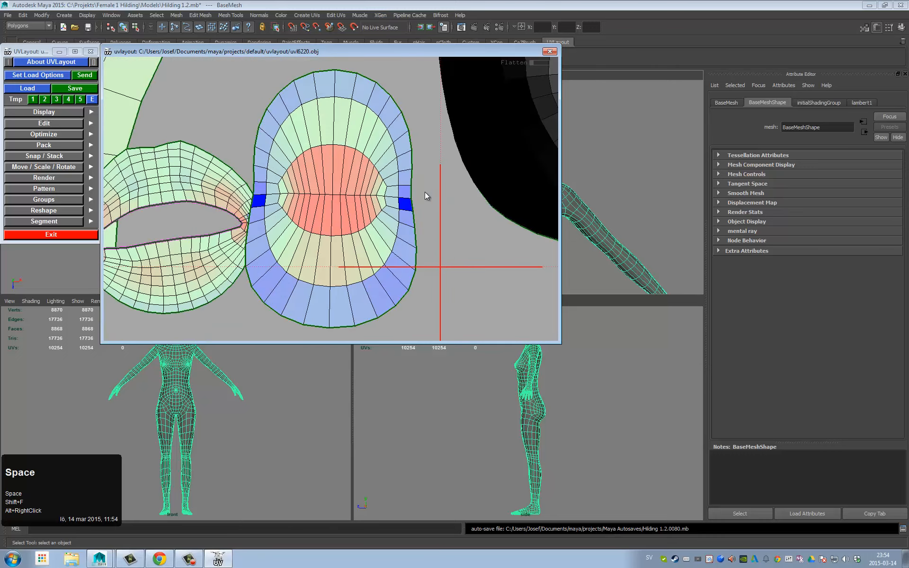
Step: Cut the small oval shell inward from both sides along its middle edge line, split the cuts, and flatten it again
alt+right_drag(479, 196, 382, 208)
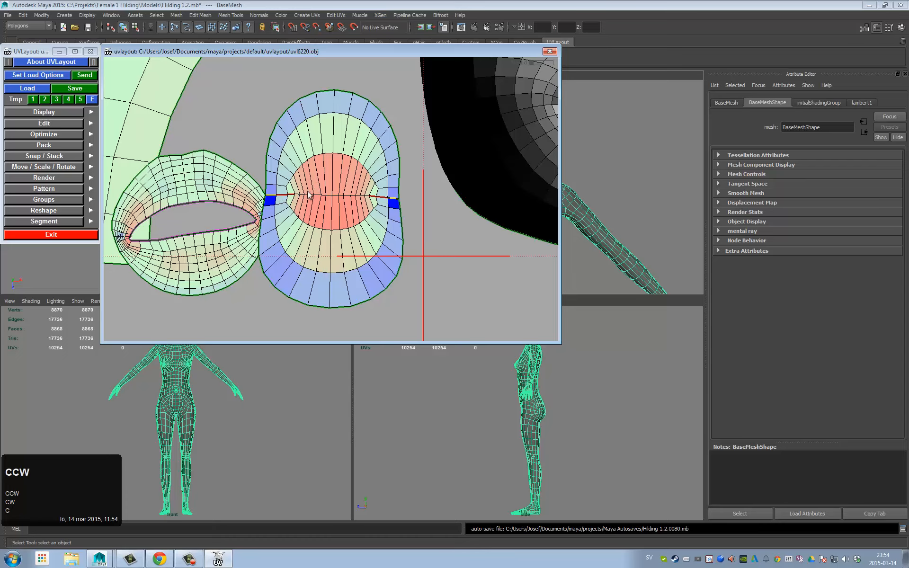
key(Return)
key(shift+f)
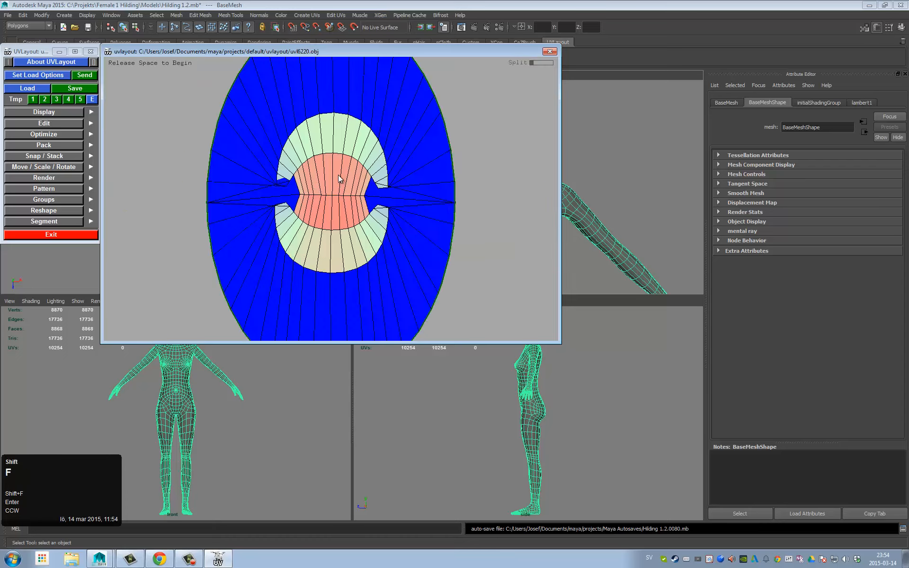
key(space)
alt+right_drag(343, 175, 390, 187)
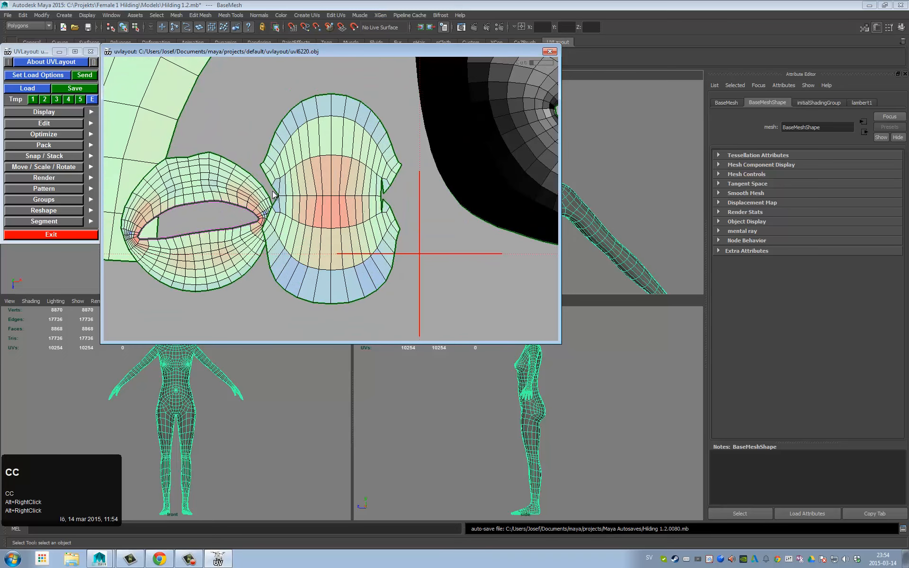
Step: Flatten the face shell with repeated flatten passes to even out the distortion
key(shift+f)
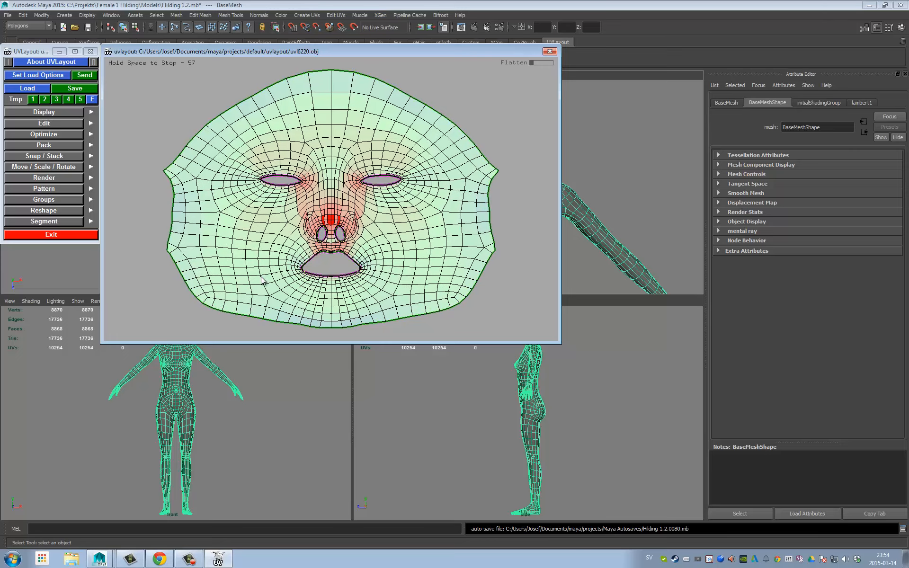
key(space)
key(shift+f)
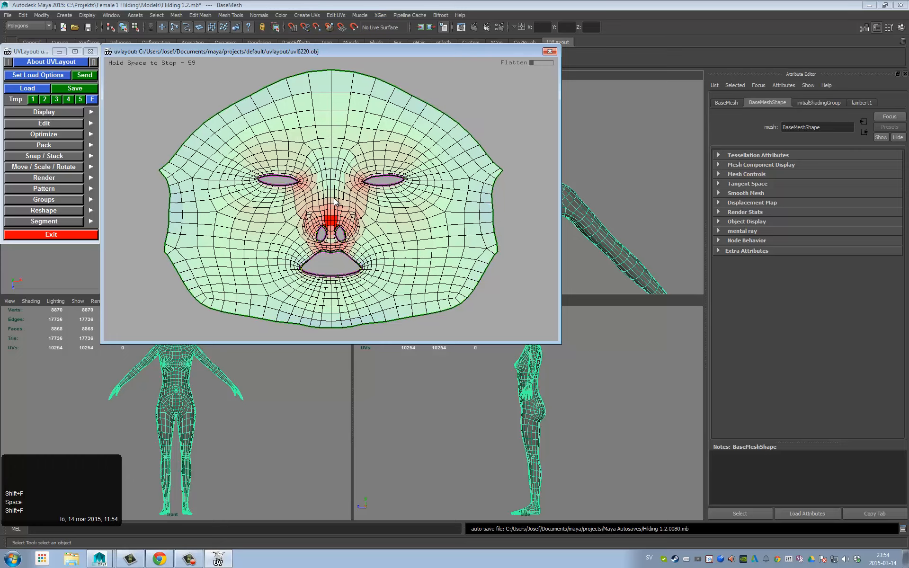
key(space)
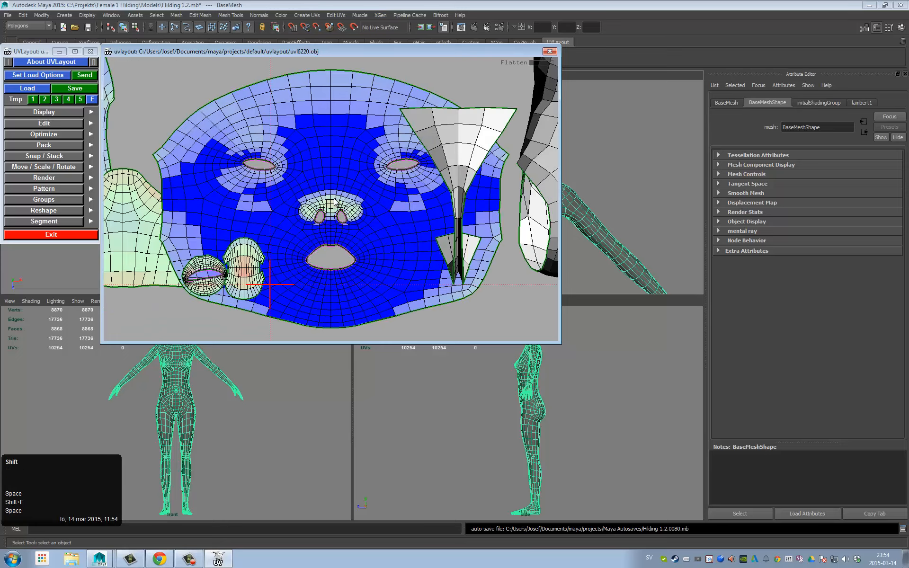
key(shift+f)
key(space)
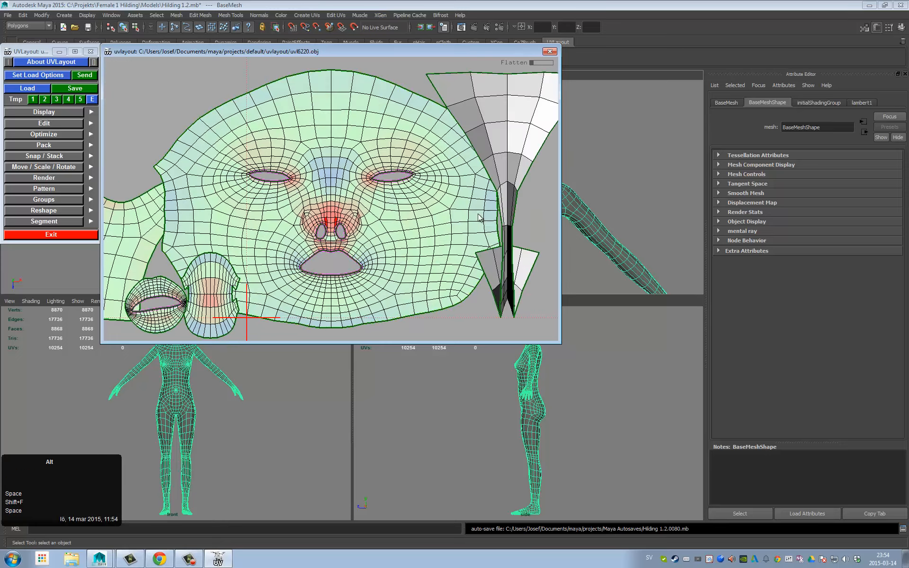
Step: Flatten the long narrow strip shell with the flared end next to the face
alt+right_drag(479, 214, 384, 214)
alt+middle_drag(384, 215, 310, 229)
alt+right_drag(310, 229, 347, 190)
key(shift+f)
key(space)
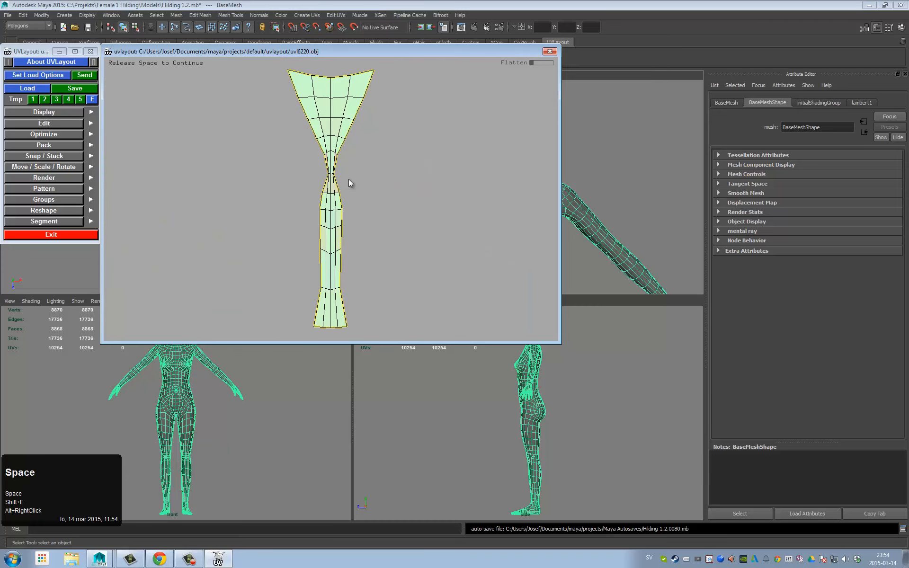
Step: Flatten the torso shell with two flatten passes
alt+middle_drag(376, 179, 318, 258)
alt+middle_drag(372, 204, 355, 207)
alt+middle_drag(355, 206, 342, 208)
alt+right_drag(342, 208, 316, 211)
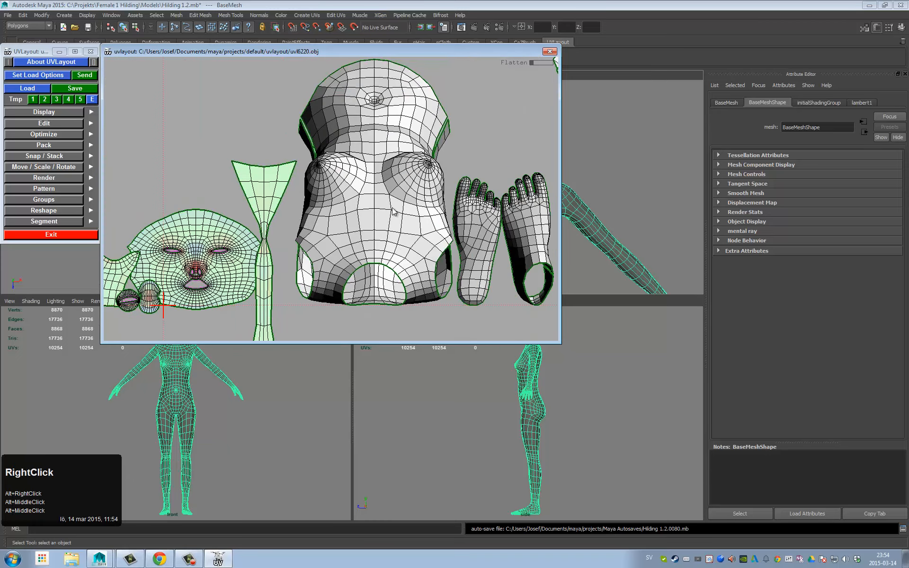
key(shift+f)
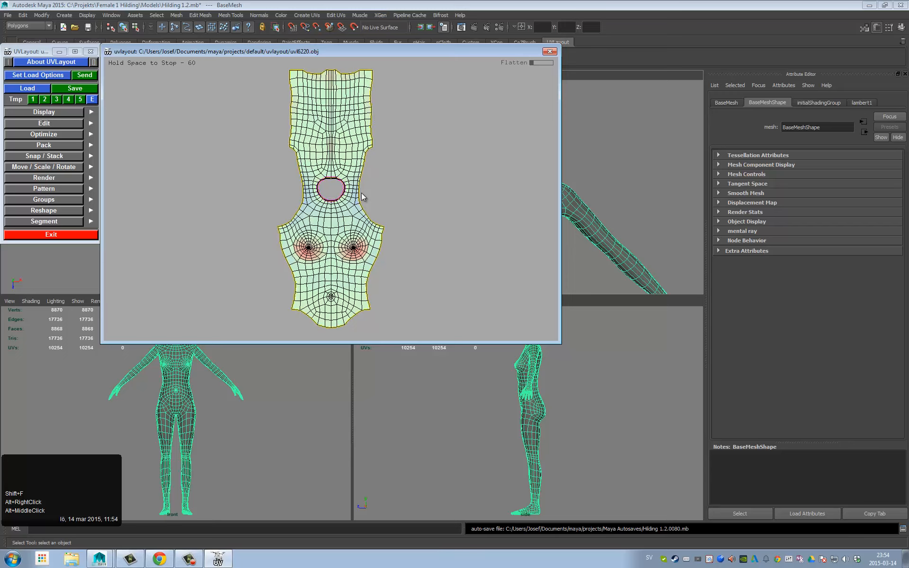
key(space)
key(shift+f)
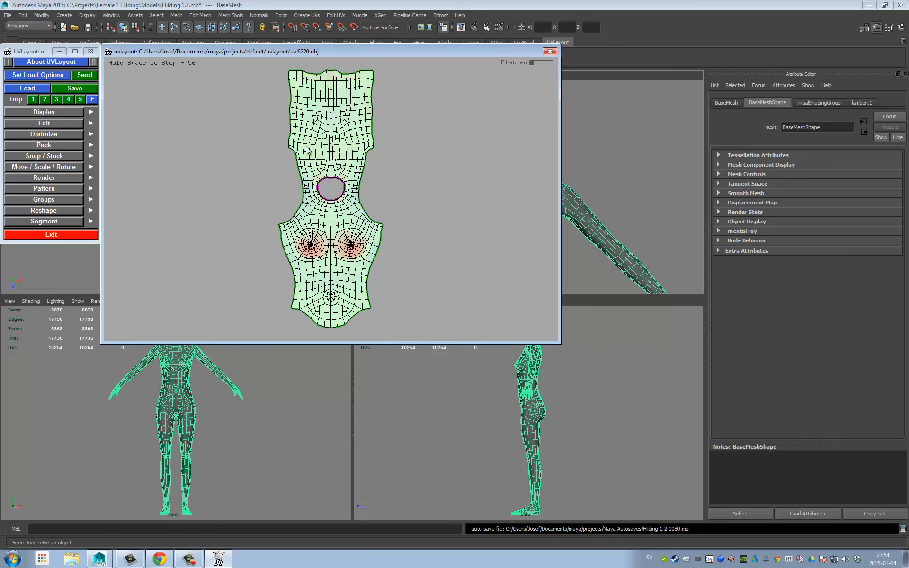
key(space)
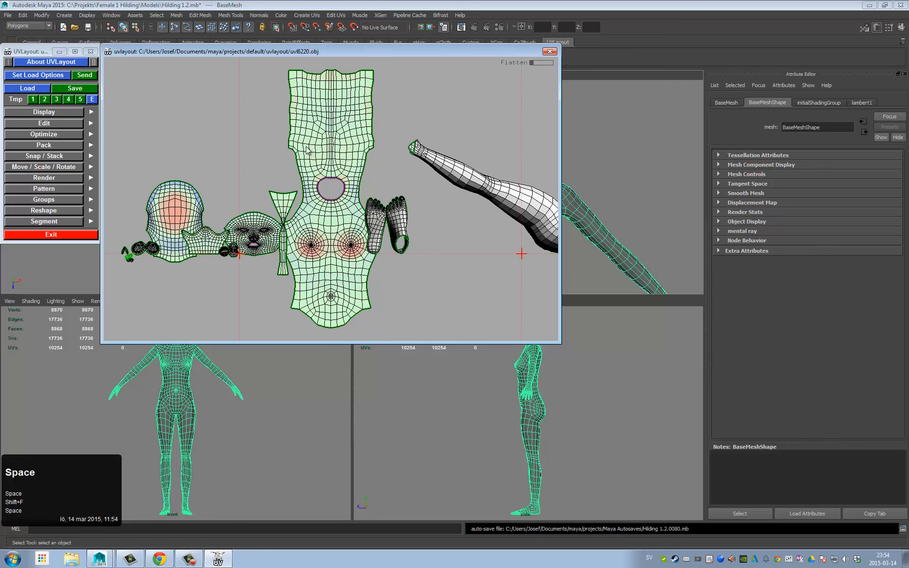
Step: Flatten the upper foot shell and the matching sole shell beside the torso
key(shift+f)
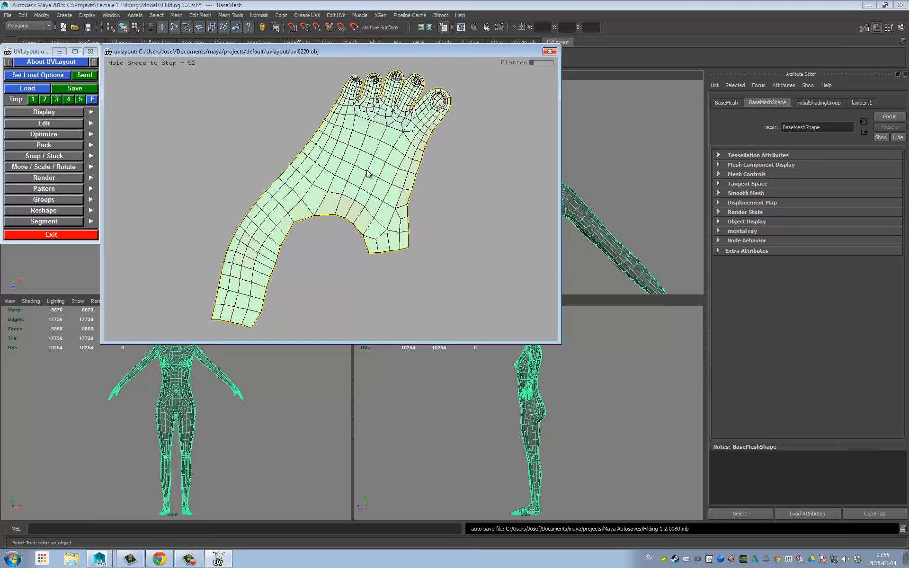
key(space)
alt+right_drag(421, 200, 322, 188)
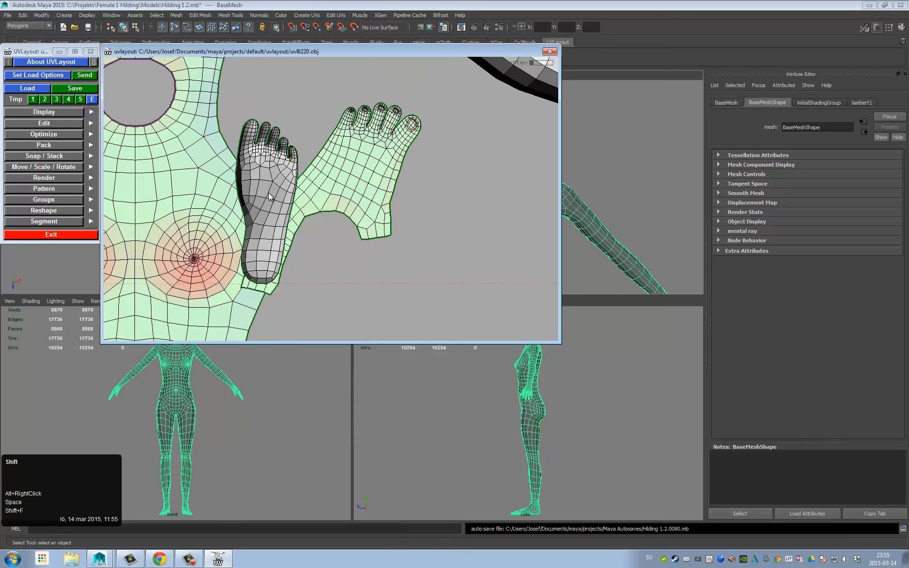
key(shift+f)
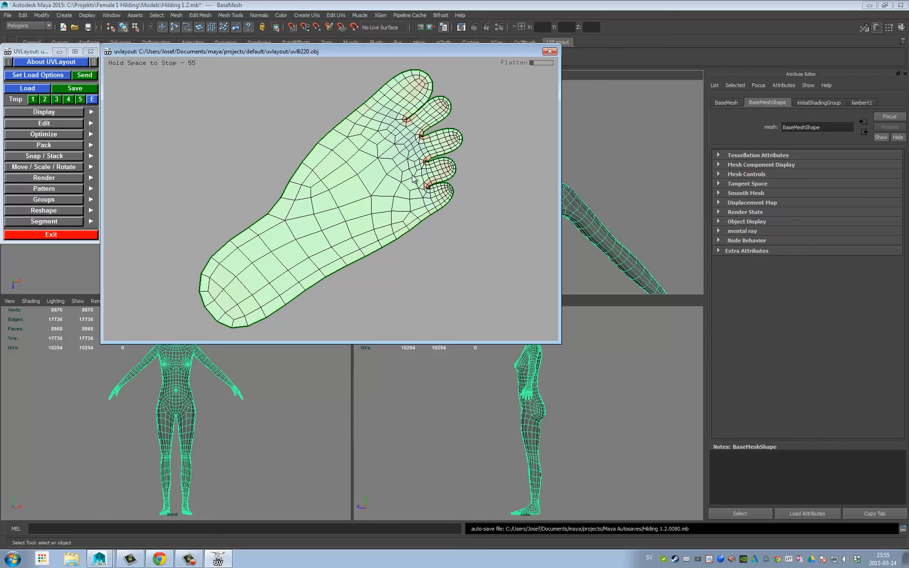
Step: Apply the local flatten brush to the distorted polygons in the gap beside the big toe on the sole shell
alt+middle_drag(392, 179, 473, 189)
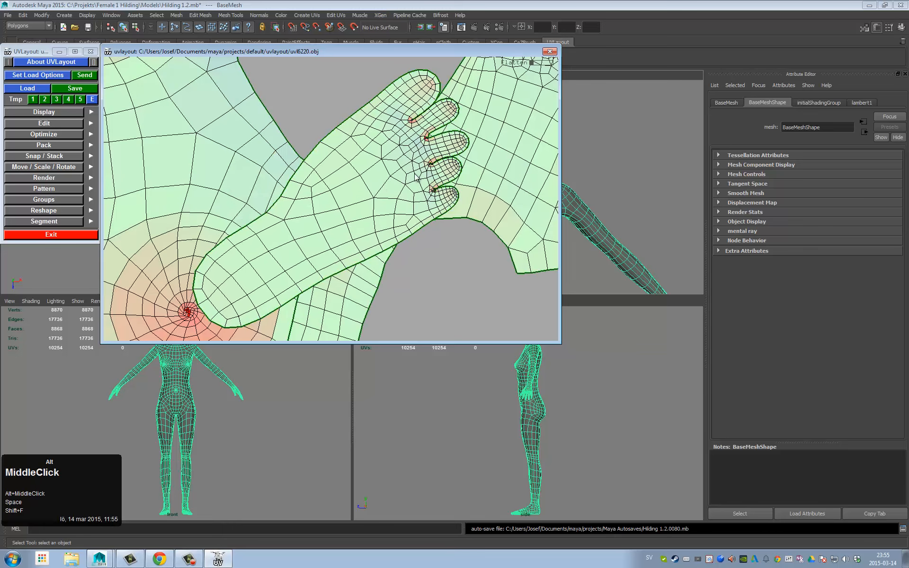
alt+right_drag(474, 189, 572, 200)
alt+right_drag(268, 241, 505, 192)
alt+middle_drag(265, 218, 302, 228)
alt+right_drag(302, 228, 327, 224)
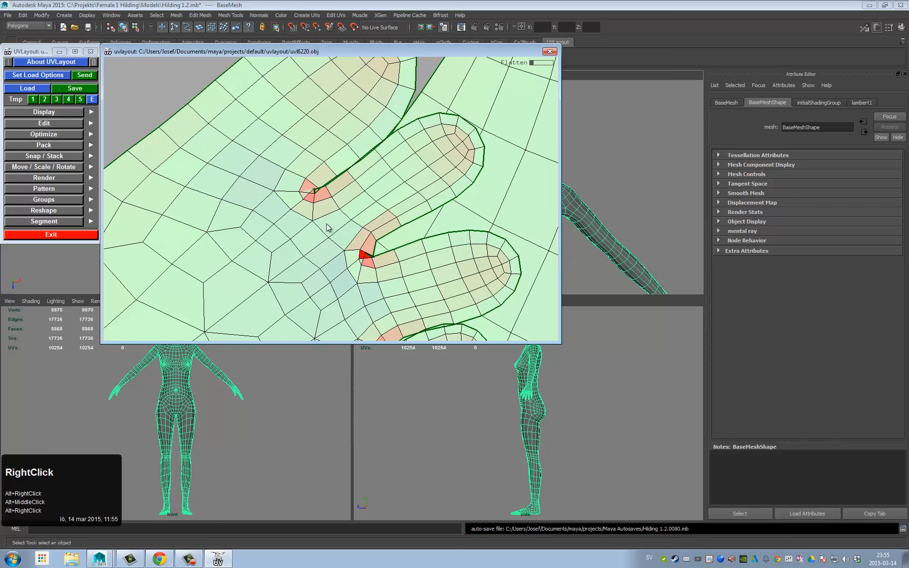
key(b)
key(b)
key(b)
key(b)
key(b)
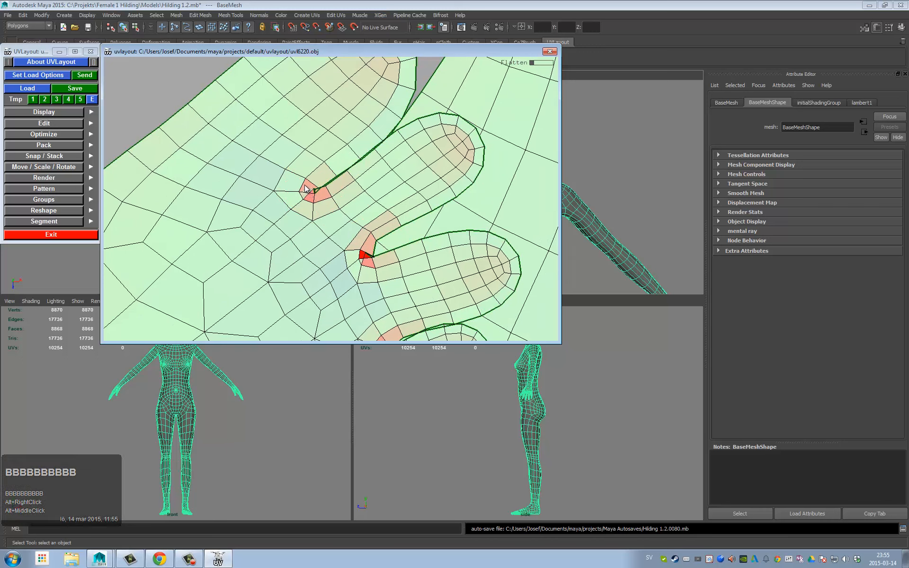
Step: Apply the local flatten brush to the tip of the big toe on the sole shell
middle_drag(282, 112, 276, 244)
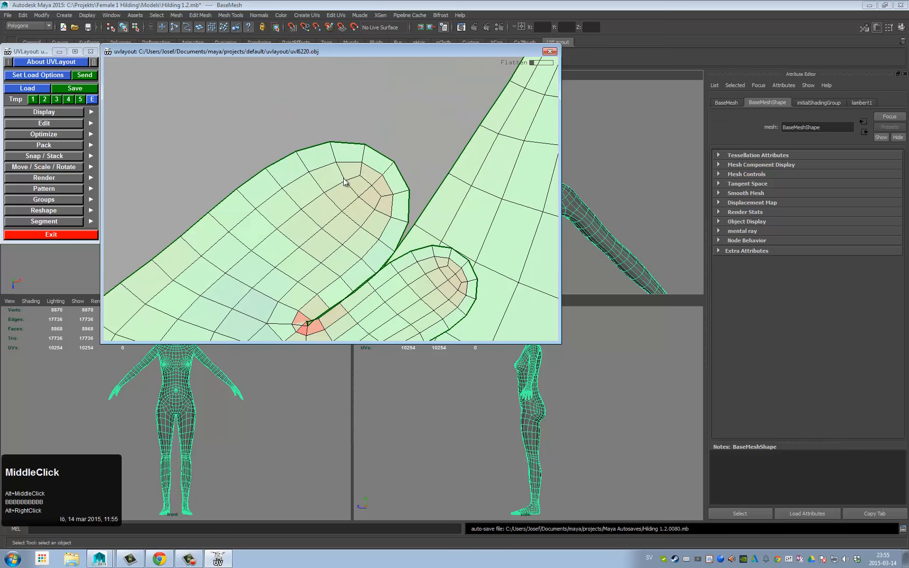
key(b)
key(b)
key(b)
click(370, 190)
key(b)
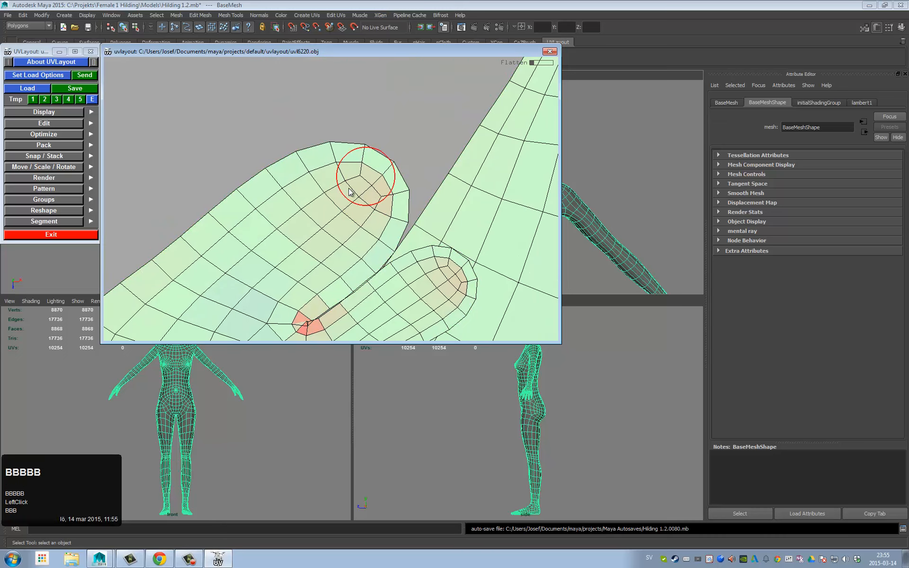
Step: Flatten the first leg shell next to the torso and feet
alt+right_drag(421, 215, 232, 232)
alt+middle_drag(233, 232, 118, 199)
key(shift+f)
key(f)
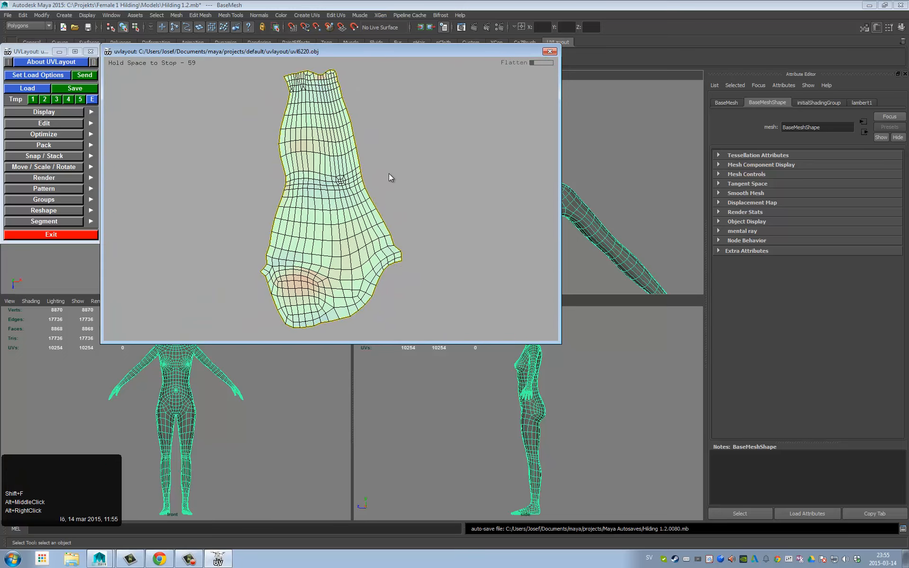
key(space)
alt+right_drag(402, 184, 250, 233)
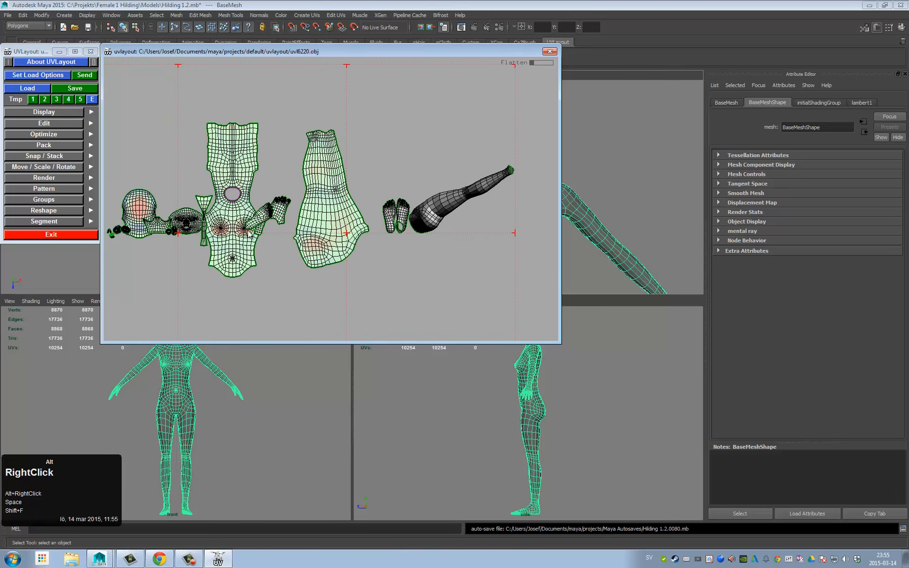
Step: Flatten the second foot's sole shell between the first leg shell and the remaining foot shell
key(shift+f)
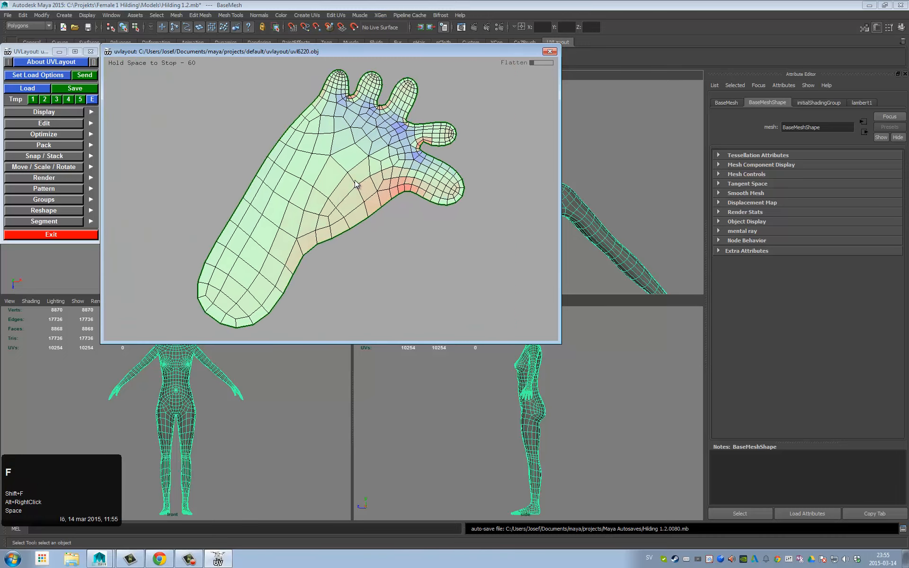
key(space)
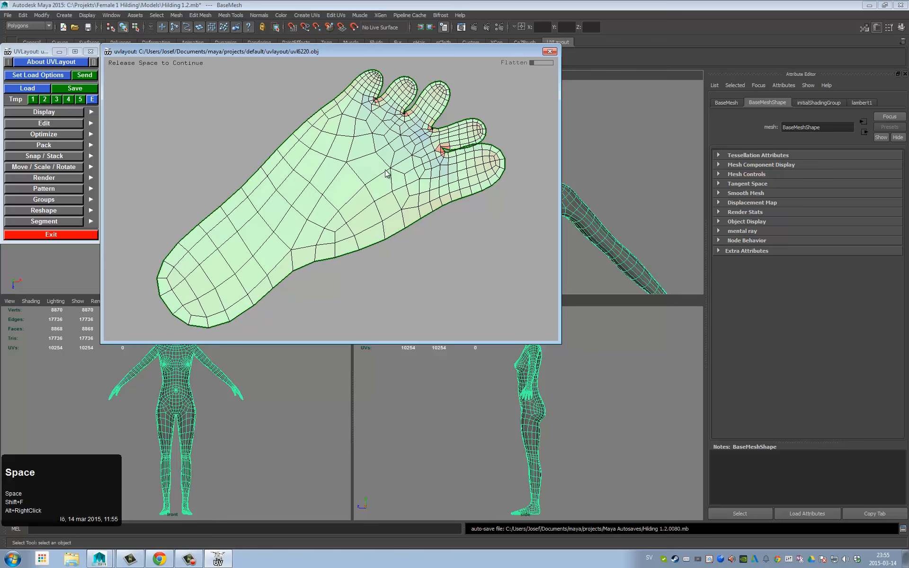
alt+middle_drag(356, 184, 392, 201)
key(space)
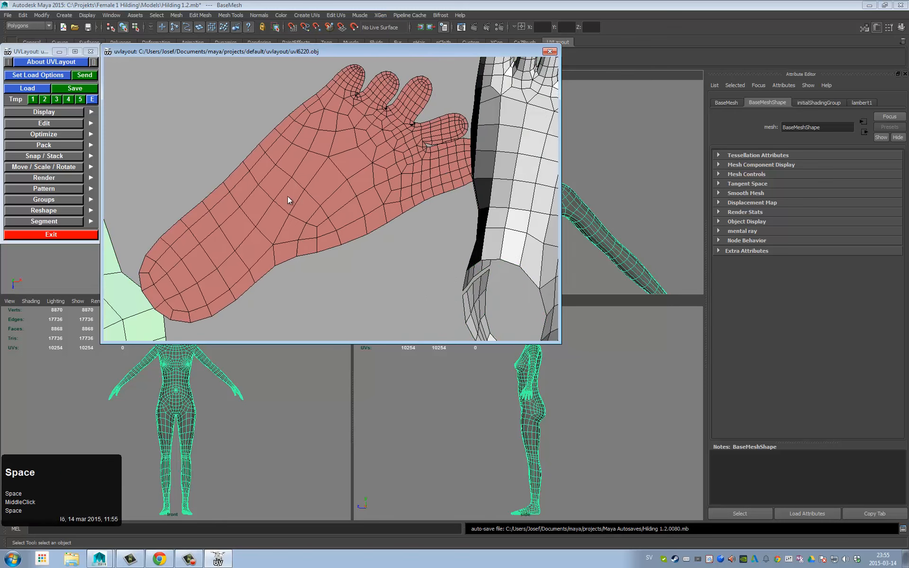
Step: Apply the local flatten brush to the distorted polygons in the gaps between the toes on the second sole shell
alt+right_drag(284, 187, 495, 255)
key(b)
key(b)
key(b)
key(b)
key(b)
key(b)
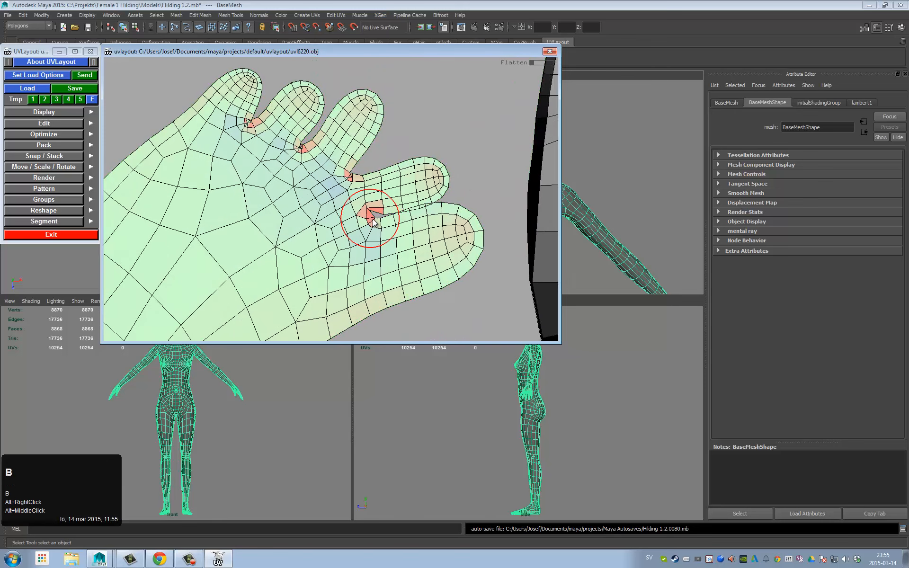
key(b)
key(b)
key(b)
key(b)
key(b)
key(b)
key(b)
key(b)
key(b)
key(b)
key(b)
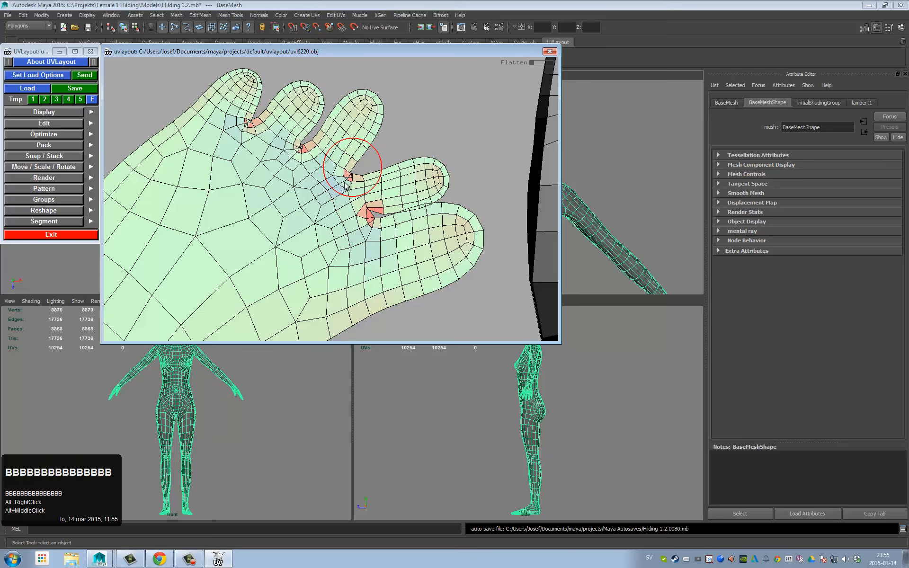
key(b)
key(b)
Step: Run another flatten pass on the whole second sole shell after the toe-gap corrections
key(shift+f)
key(f)
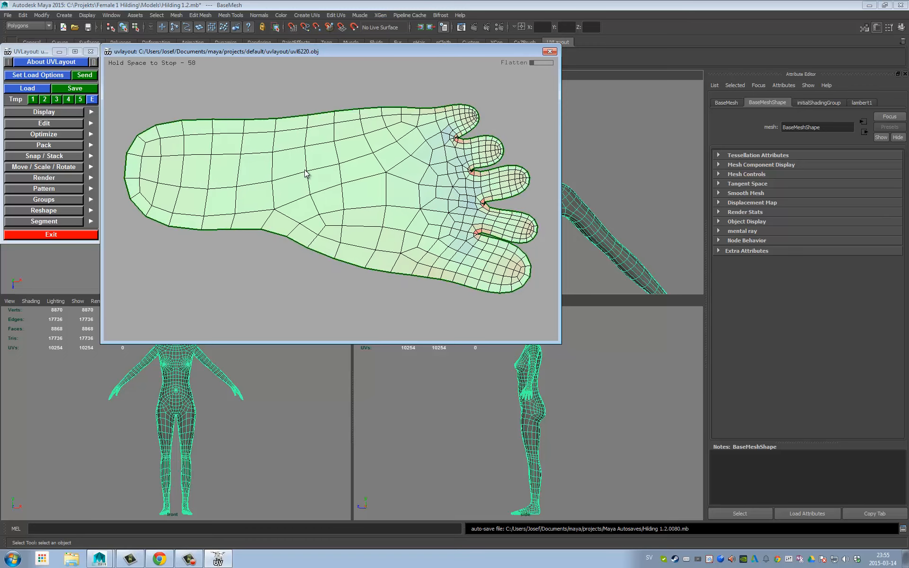
key(space)
alt+right_drag(306, 174, 362, 201)
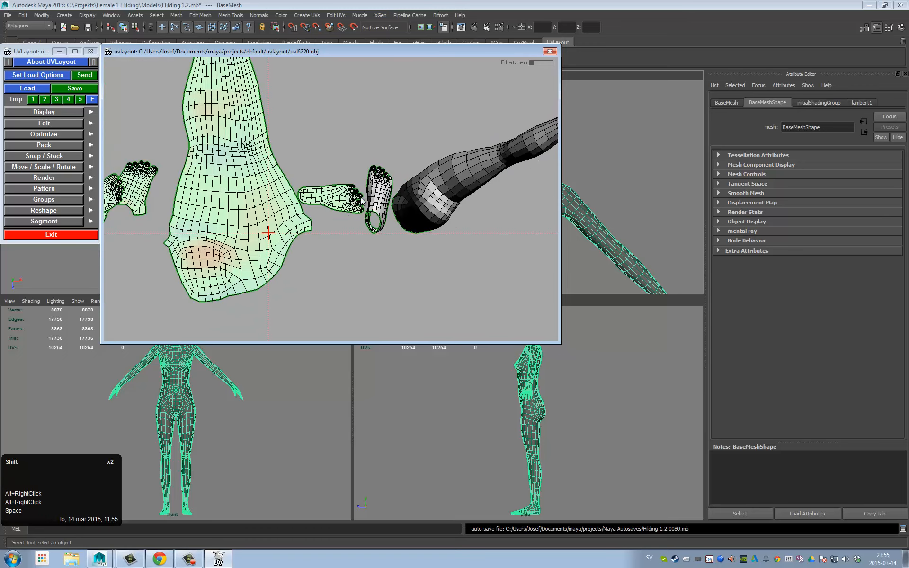
Step: Flatten the second upper foot shell beside its matching sole shell
key(shift+f)
key(f)
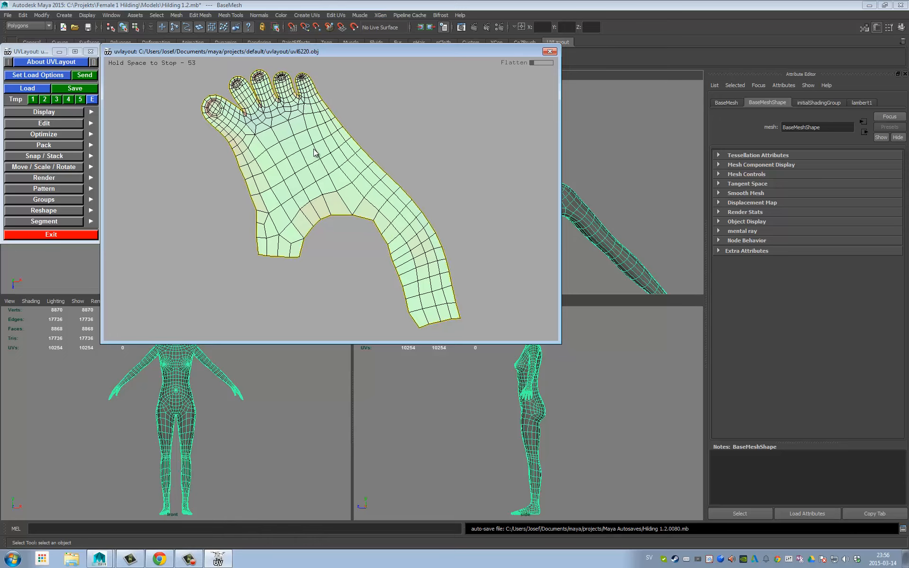
key(space)
right_drag(347, 241, 354, 246)
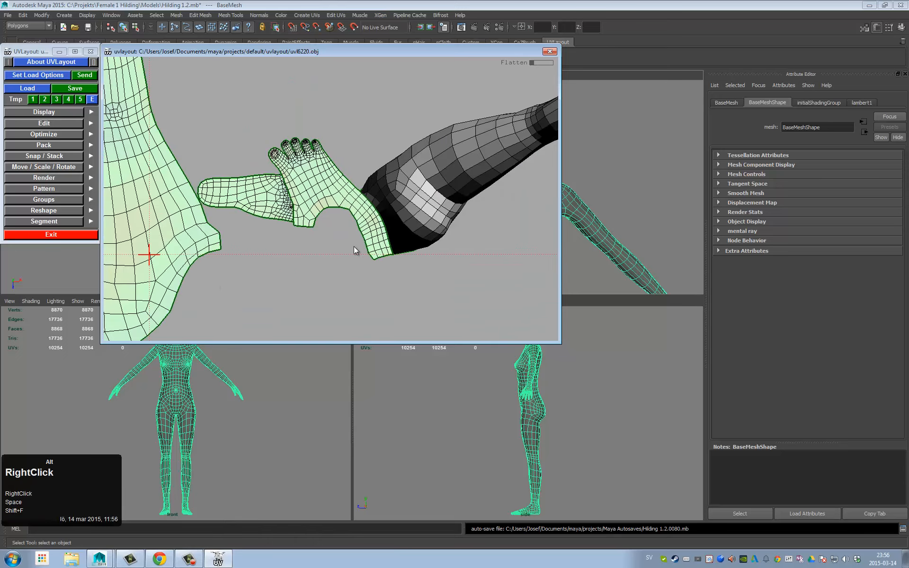
Step: Flatten the second leg shell, the last unflattened piece at the end of the row
key(f)
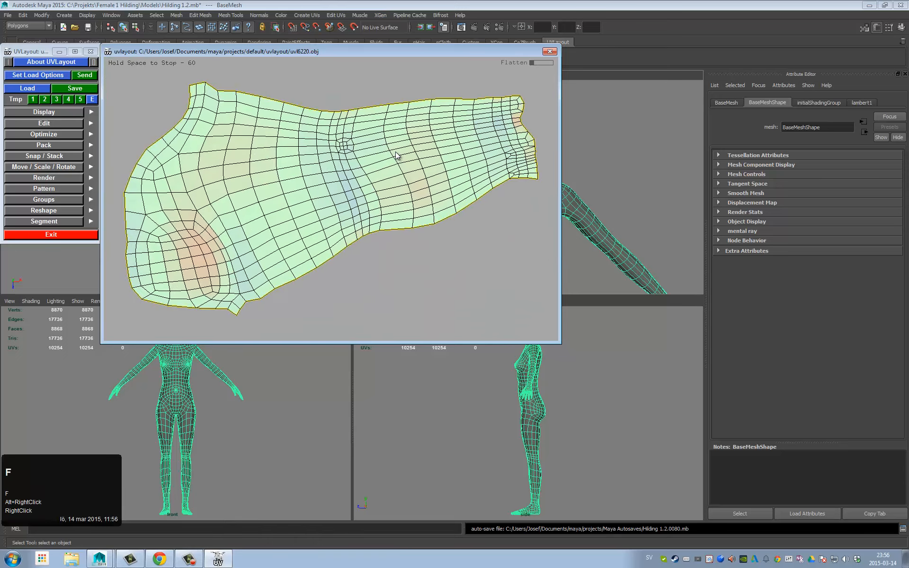
key(space)
alt+right_drag(397, 156, 234, 226)
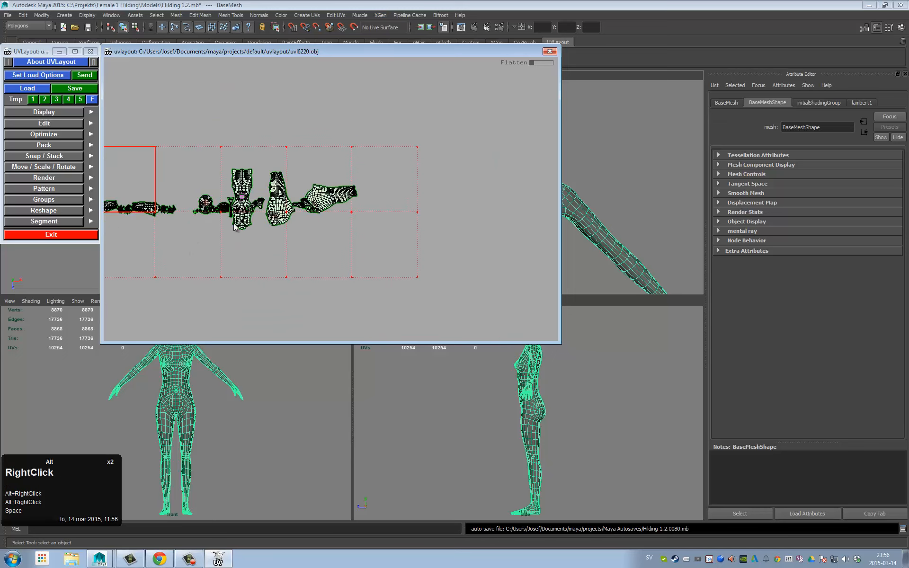
Step: Examine the full row of flattened body-part shells from the arms to the second leg
alt+middle_drag(234, 228, 458, 197)
alt+middle_drag(349, 214, 249, 233)
alt+right_drag(249, 233, 370, 199)
alt+middle_drag(370, 199, 224, 240)
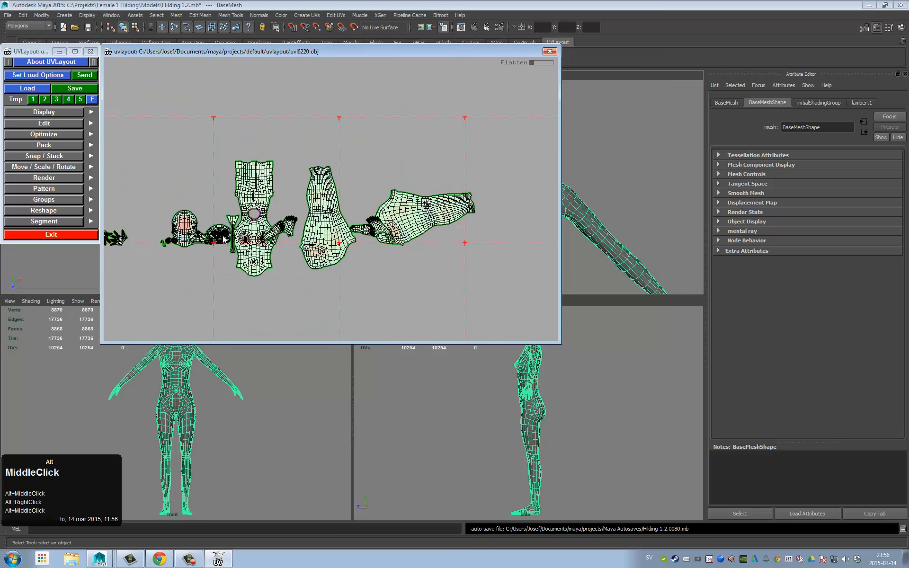
alt+middle_drag(297, 208, 379, 191)
alt+middle_drag(255, 215, 157, 246)
alt+middle_drag(518, 168, 373, 191)
alt+middle_drag(298, 182, 397, 153)
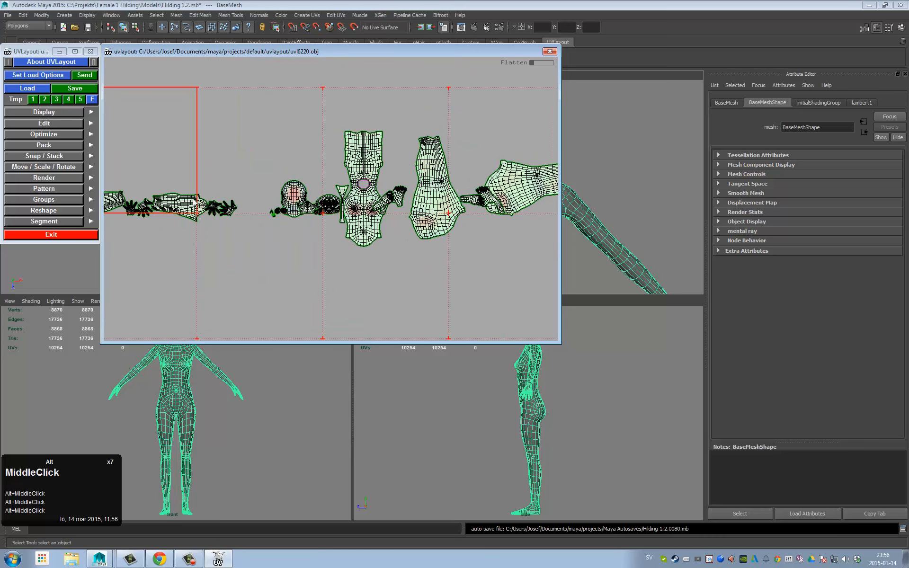
alt+middle_drag(194, 201, 208, 186)
Step: Pack all of the flattened UV shells, keeping the current packing settings
click(69, 145)
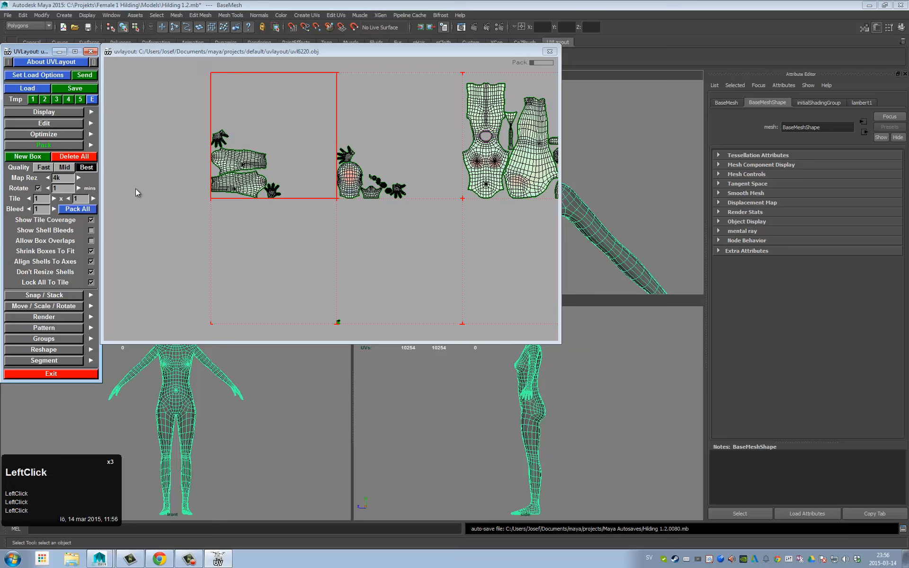
click(30, 199)
alt+middle_drag(396, 180, 195, 180)
alt+right_drag(194, 180, 258, 222)
alt+middle_drag(259, 222, 370, 194)
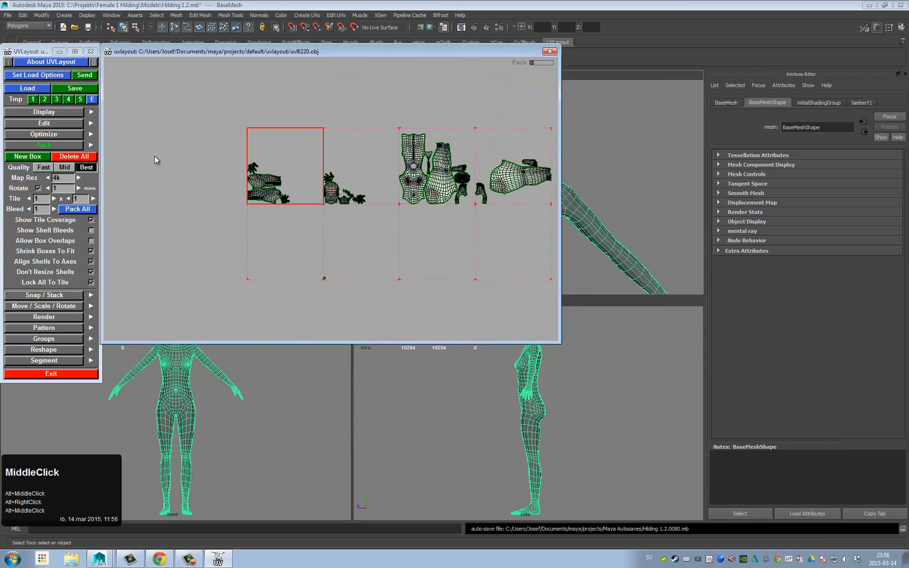
Step: Send the packed UVs back to the base mesh in Maya and open the UV Texture Editor
click(86, 76)
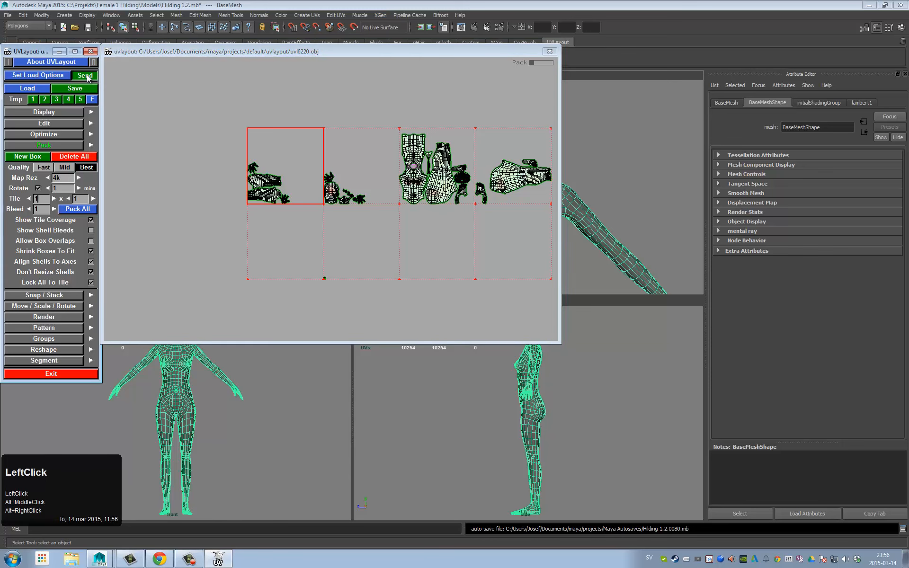
click(475, 2)
click(372, 191)
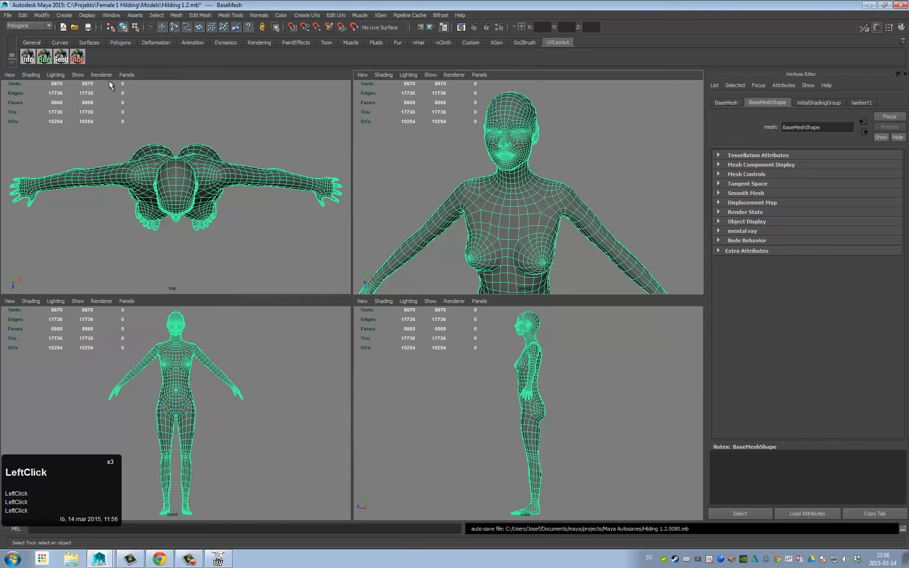
click(525, 43)
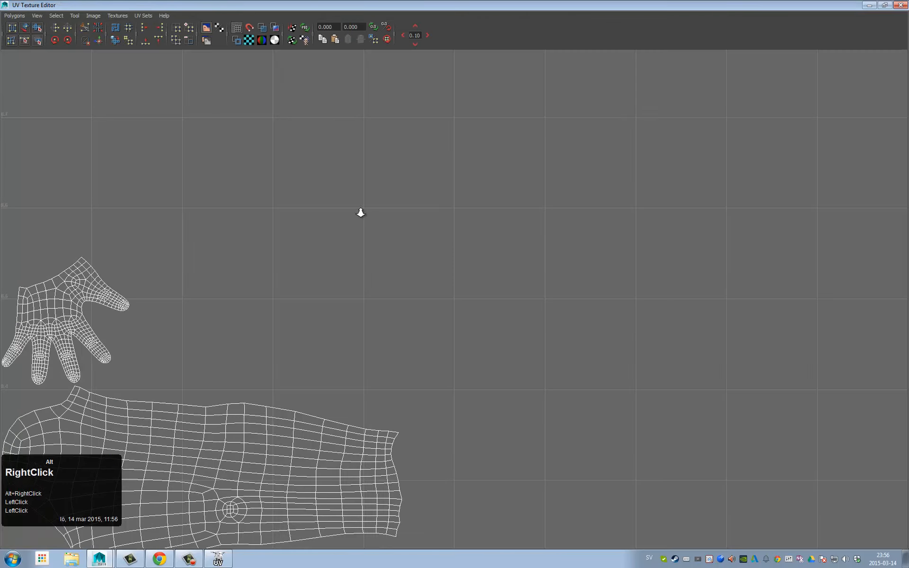
Step: Run the automatic Layout on the base mesh's UV shells to arrange them within the 0-1 UV square
alt+right_drag(361, 213, 344, 232)
alt+right_drag(616, 206, 518, 191)
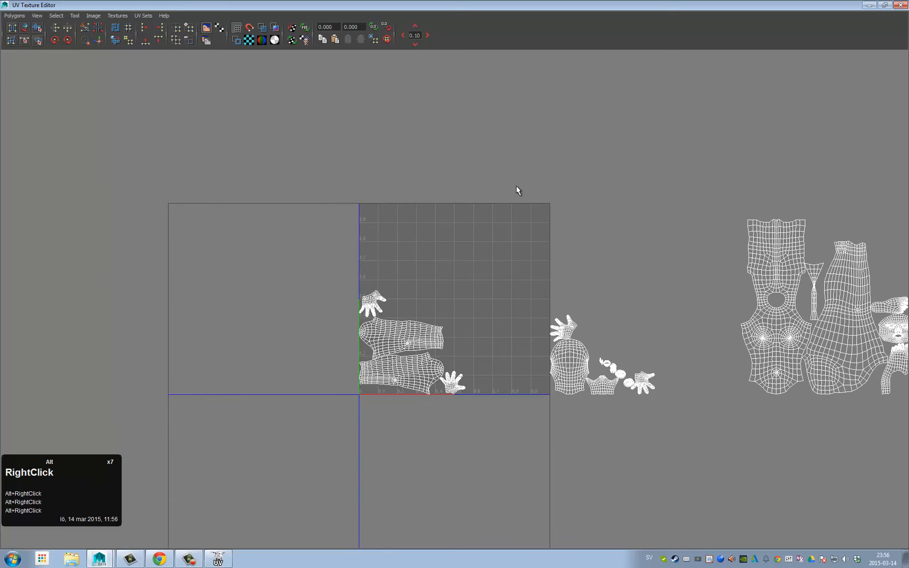
alt+middle_drag(375, 166, 303, 163)
alt+middle_drag(541, 178, 475, 174)
alt+right_drag(475, 175, 331, 193)
alt+middle_drag(304, 196, 415, 199)
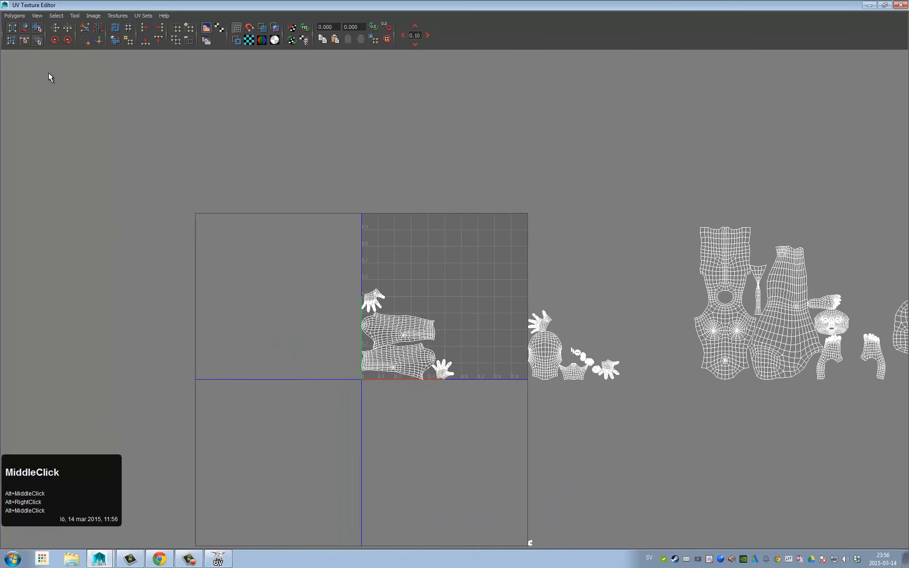
click(16, 15)
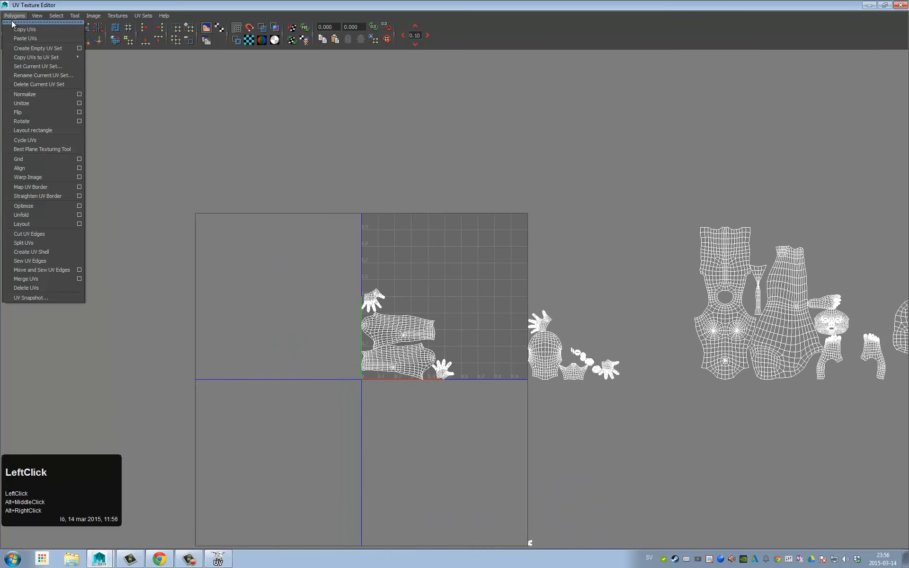
click(53, 224)
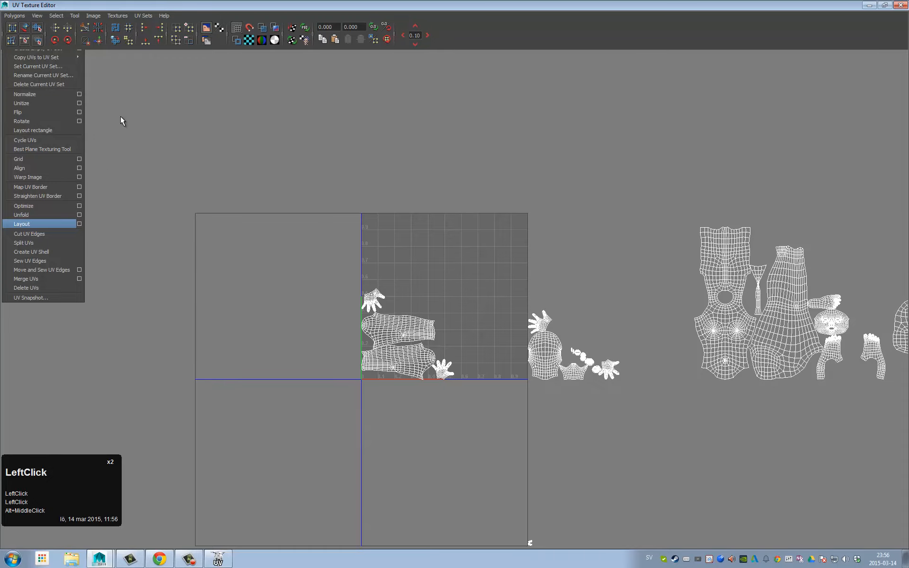
Step: Inspect the arranged shells, focusing on the pinched waist of the narrow strip shell
alt+right_drag(374, 190, 701, 194)
alt+right_drag(412, 191, 724, 188)
alt+right_drag(427, 175, 769, 165)
alt+middle_drag(406, 152, 375, 212)
alt+right_drag(402, 208, 774, 193)
alt+right_drag(416, 189, 765, 179)
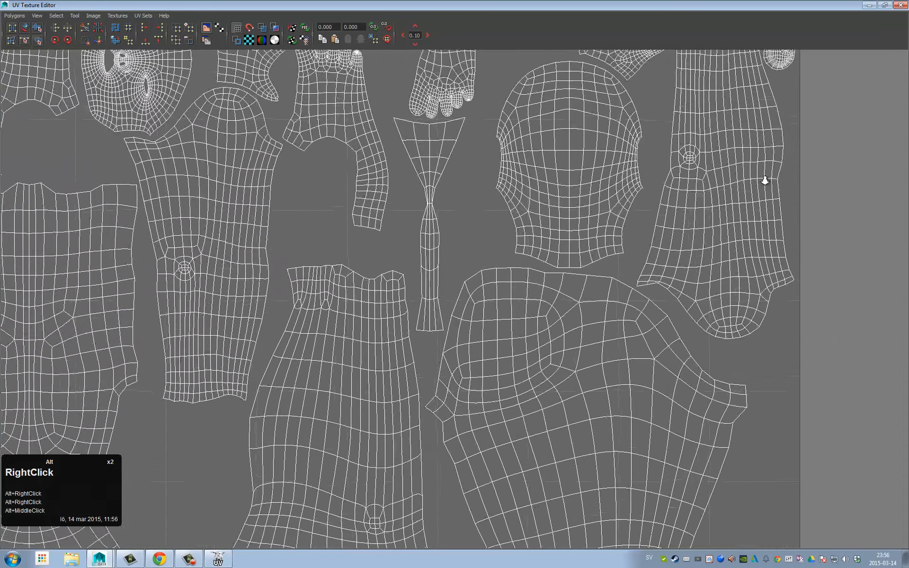
alt+middle_drag(288, 194, 348, 267)
alt+right_drag(402, 204, 654, 185)
alt+right_drag(455, 185, 766, 180)
alt+right_drag(473, 156, 652, 134)
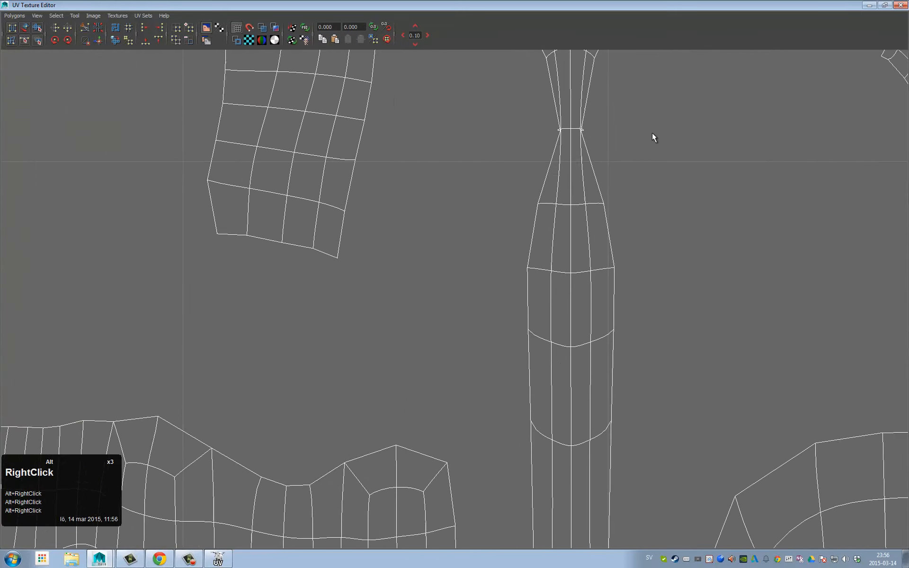
alt+middle_drag(652, 135, 512, 272)
alt+right_drag(578, 232, 776, 209)
Step: Move the right-hand border UV at the narrow strip shell's pinched waist outward to a U of about 0.599
right_click(462, 250)
right_drag(459, 251, 449, 253)
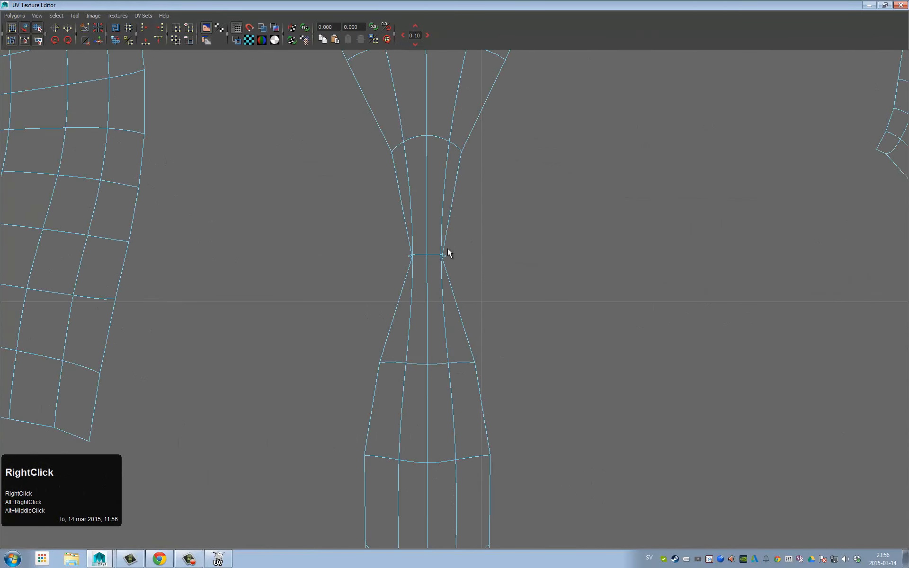
click(441, 257)
click(441, 256)
key(w)
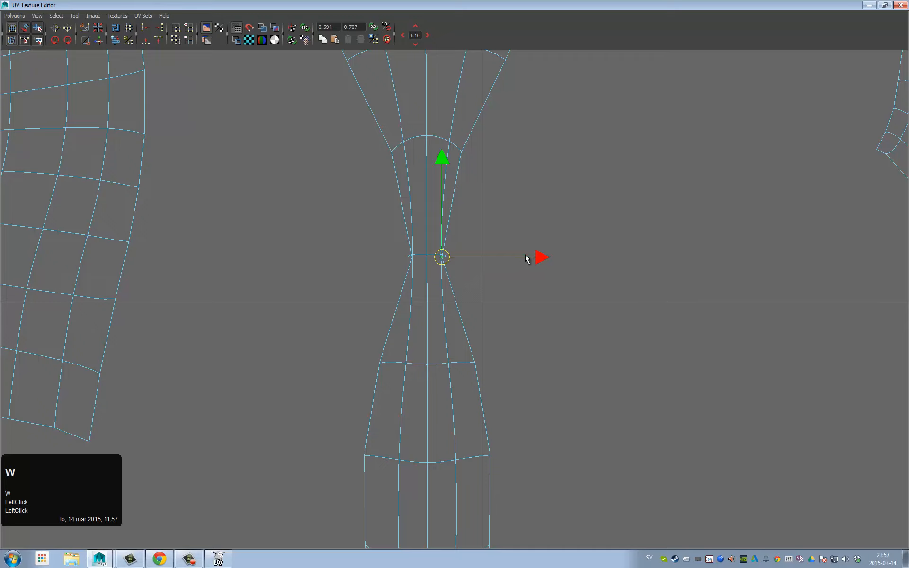
click(542, 258)
click(543, 259)
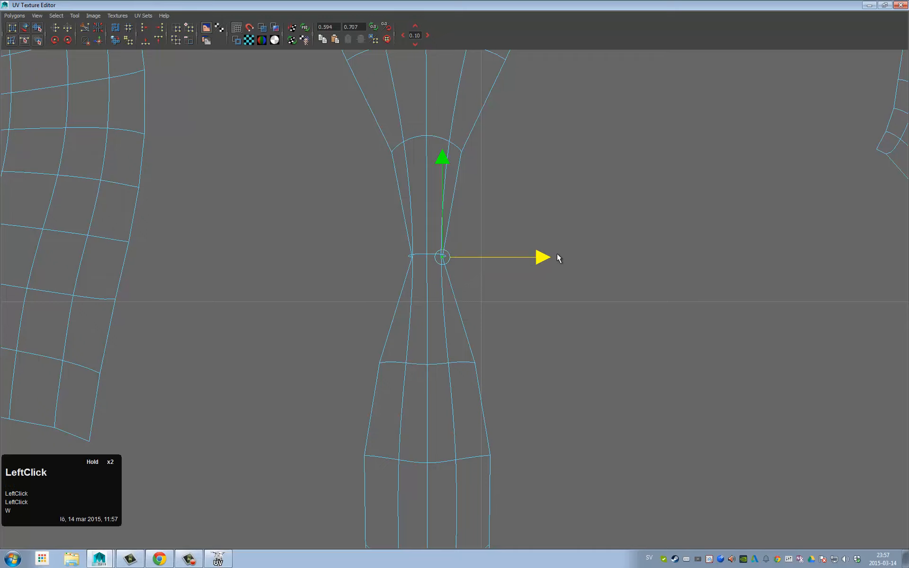
drag(448, 257, 481, 257)
Step: Move the opposite left-hand border UV at the strip shell's pinched waist outward to widen it
click(411, 262)
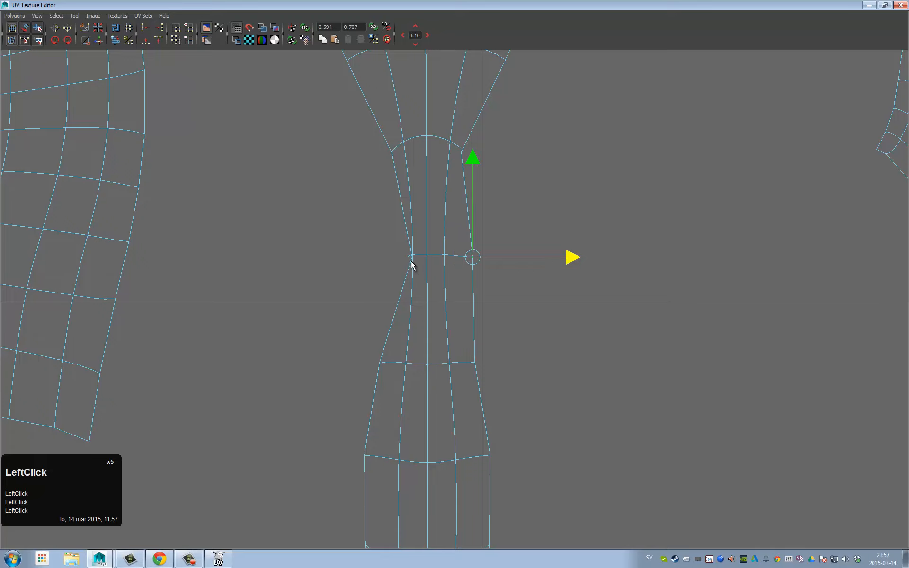
key(ctrl+z)
alt+right_drag(507, 189, 432, 275)
key(ctrl+z)
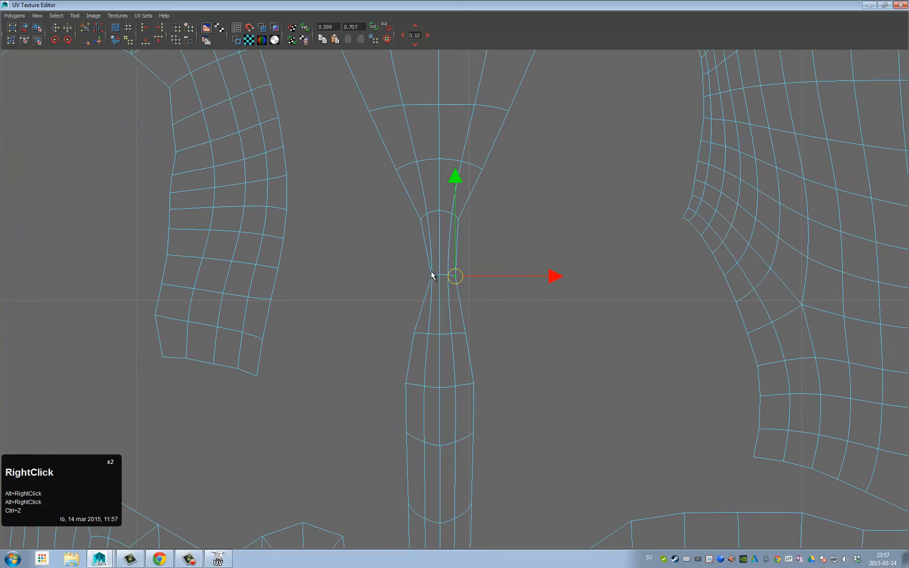
click(431, 277)
click(521, 277)
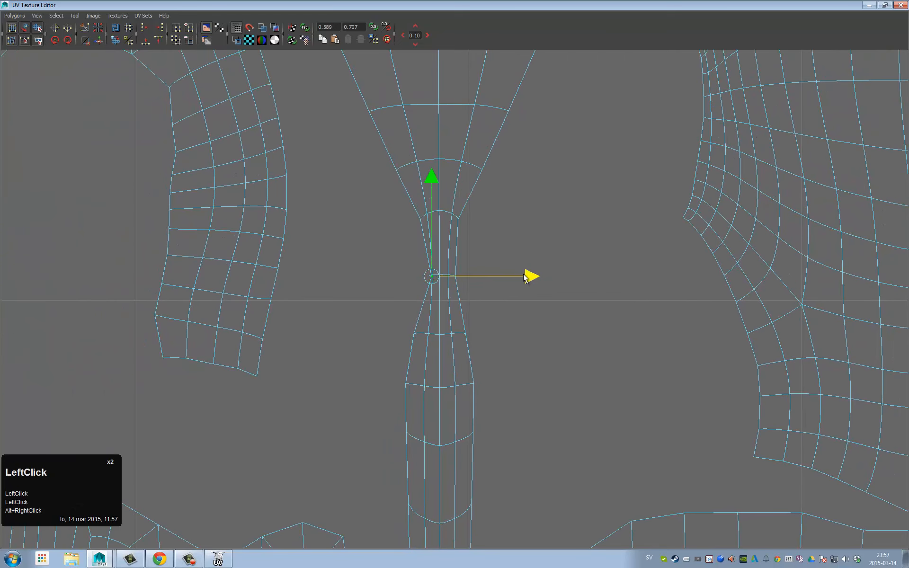
drag(510, 275, 522, 277)
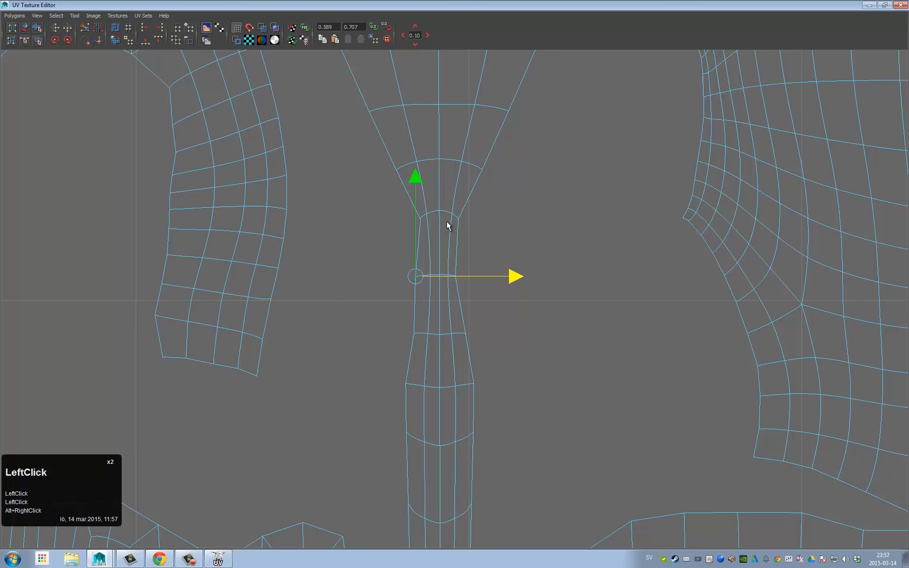
Step: Return the base mesh to object selection with smooth preview off, and reopen its UVs in the UV Texture Editor
click(900, 4)
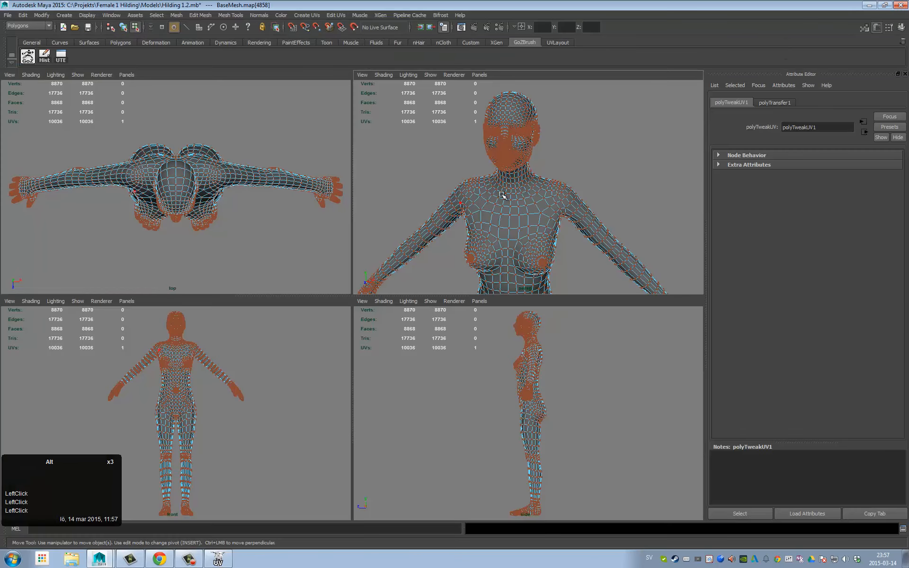
right_drag(529, 194, 558, 189)
right_click(528, 195)
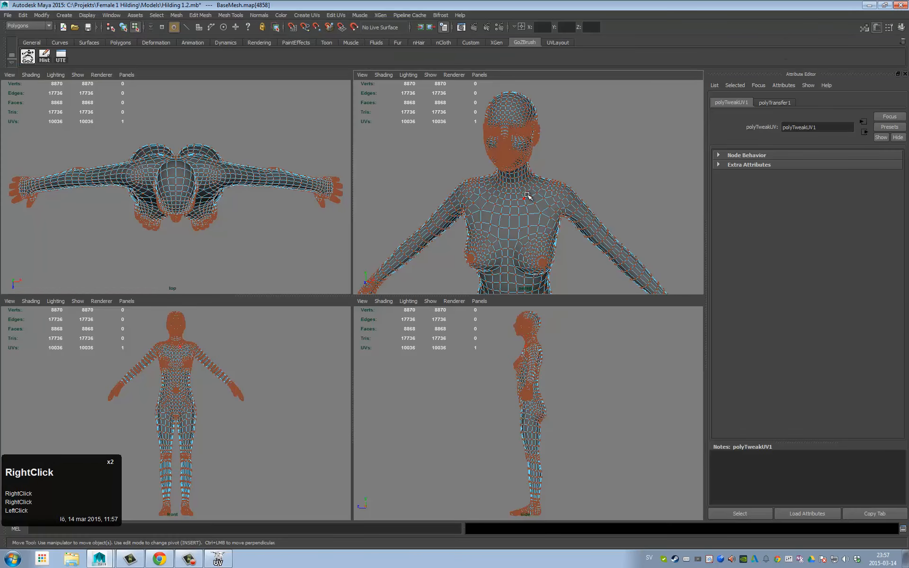
right_click(528, 195)
click(528, 176)
key(1)
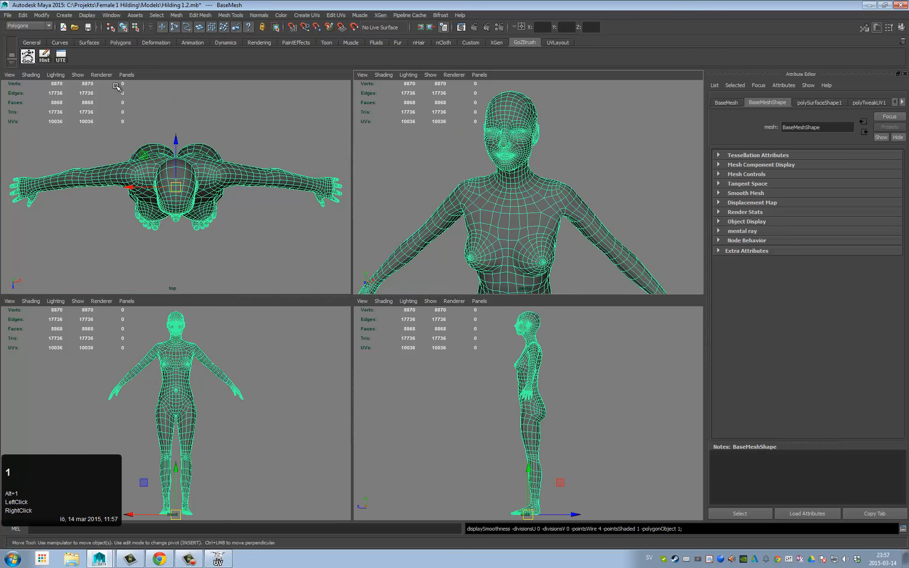
click(60, 55)
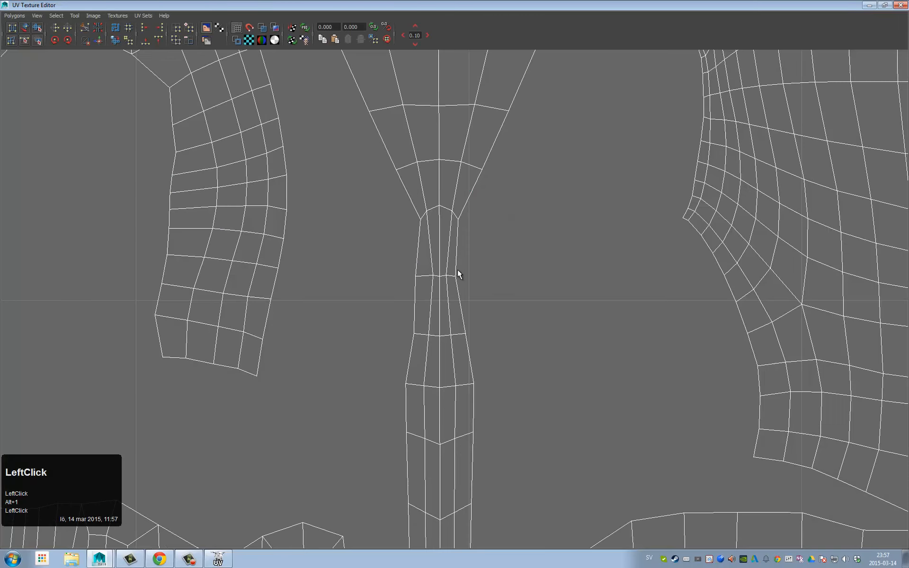
Step: Even out the narrow strip shell's pinched waist by moving its left-hand border UV inward and the opposite right-hand one slightly outward
right_drag(458, 272, 424, 278)
click(413, 280)
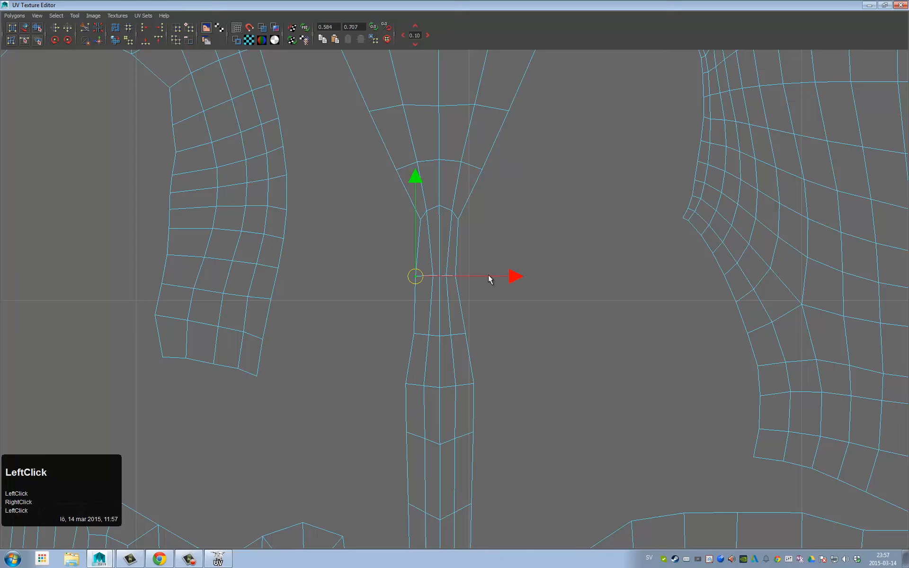
drag(508, 275, 512, 273)
drag(450, 271, 462, 282)
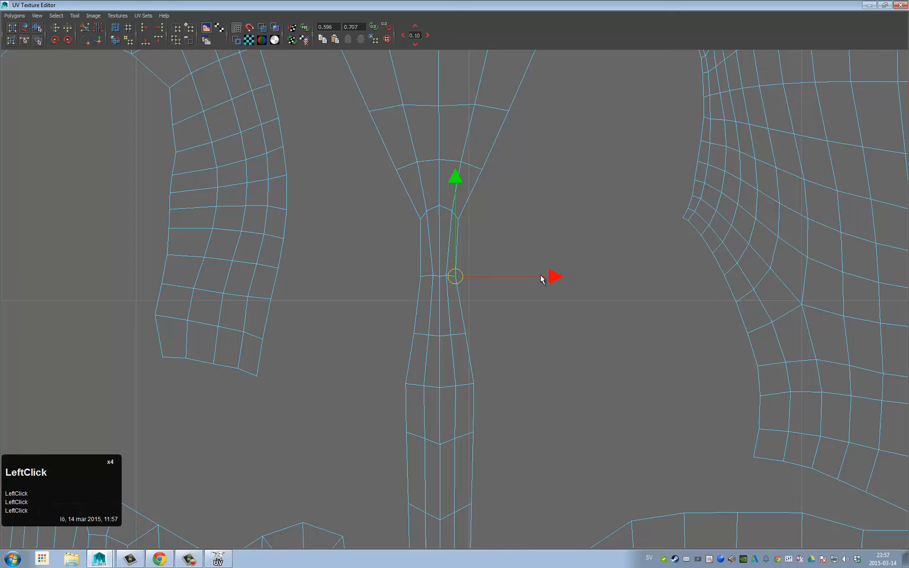
drag(543, 278, 545, 278)
drag(464, 229, 452, 233)
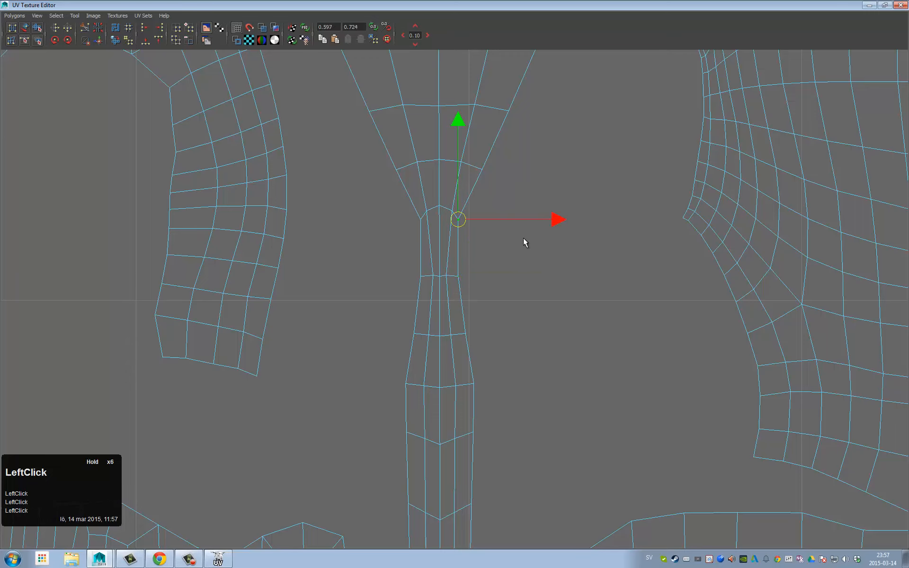
drag(554, 221, 516, 218)
click(418, 227)
Step: Inspect the neighbouring shells close up for tangled or overlapping UVs, finishing with an overview of the whole layout
alt+right_drag(516, 220, 485, 166)
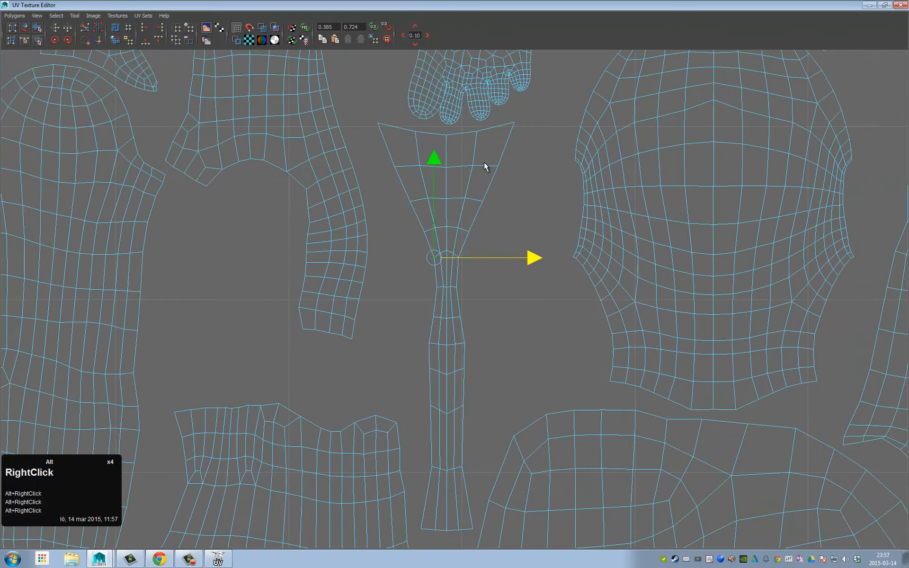
alt+middle_drag(485, 166, 308, 221)
click(310, 211)
key(f)
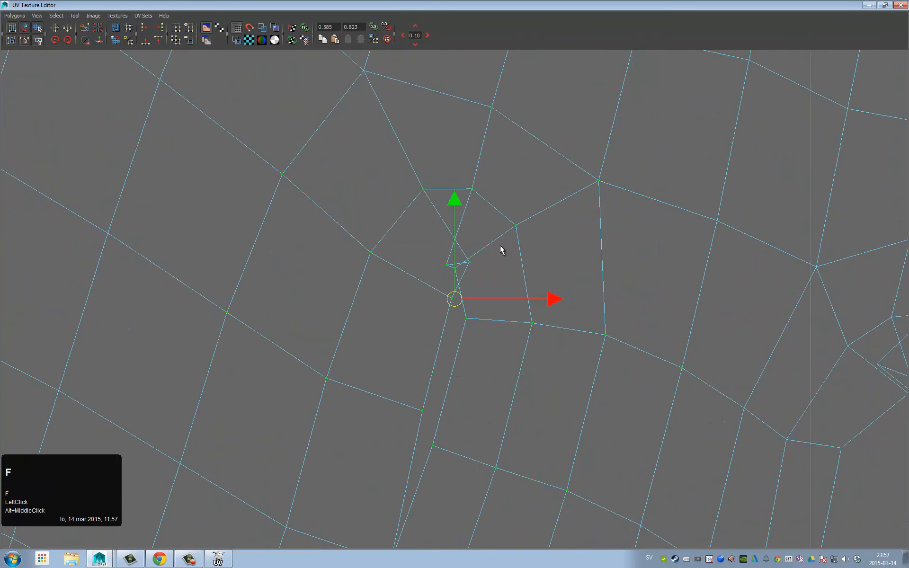
alt+right_drag(502, 250, 724, 268)
click(725, 268)
key(f)
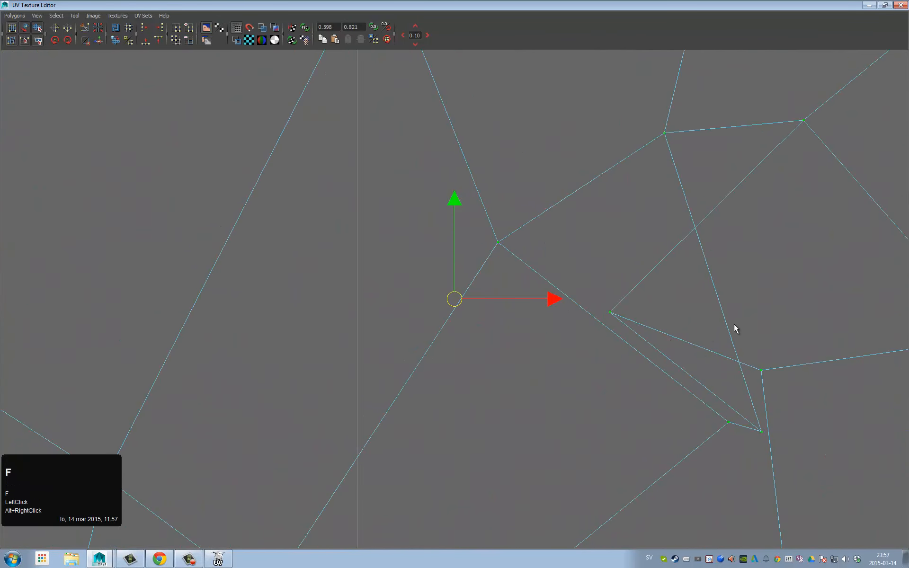
alt+right_drag(734, 327, 434, 251)
alt+middle_drag(657, 194, 639, 189)
alt+right_drag(639, 188, 673, 183)
click(673, 183)
key(f)
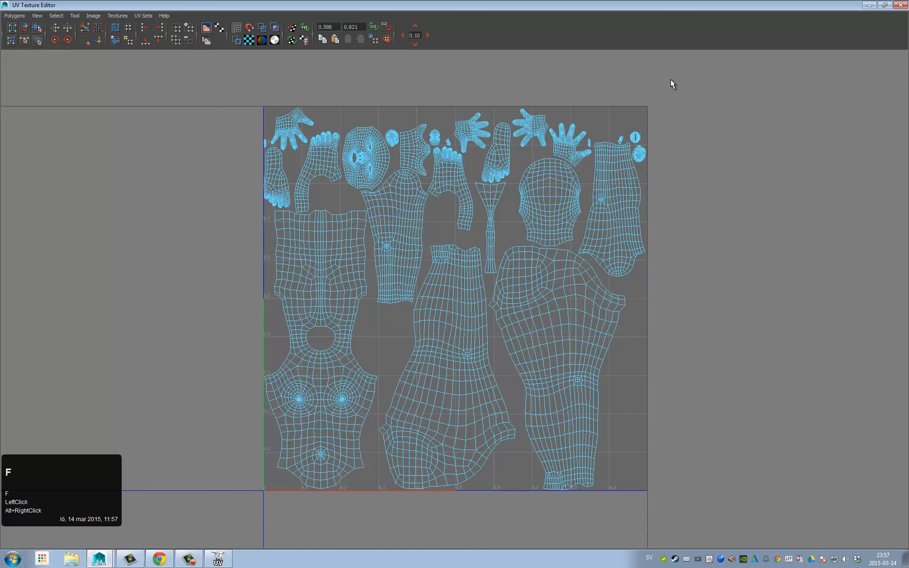
Step: Highlight all UVs to check the complete layout, clear the selection and close the UV Texture Editor
drag(672, 84, 201, 394)
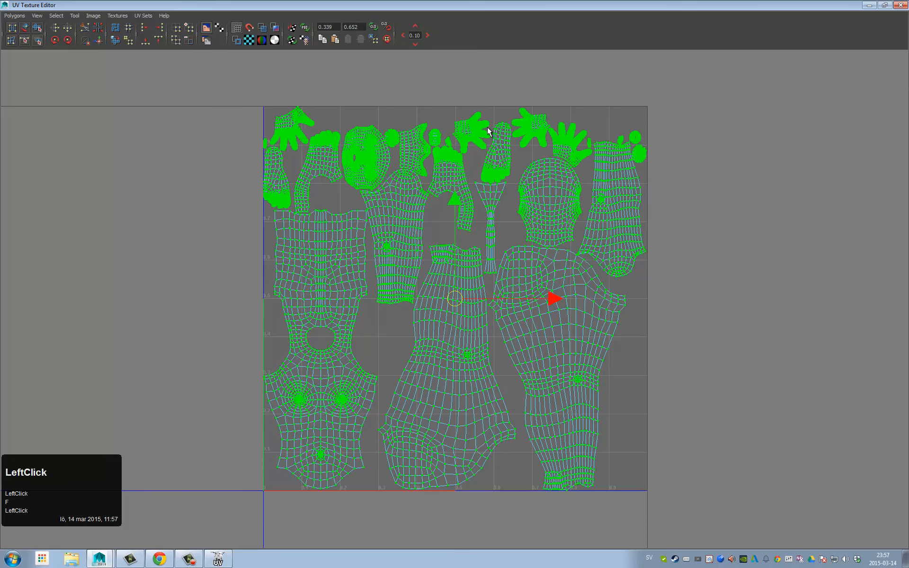
click(717, 145)
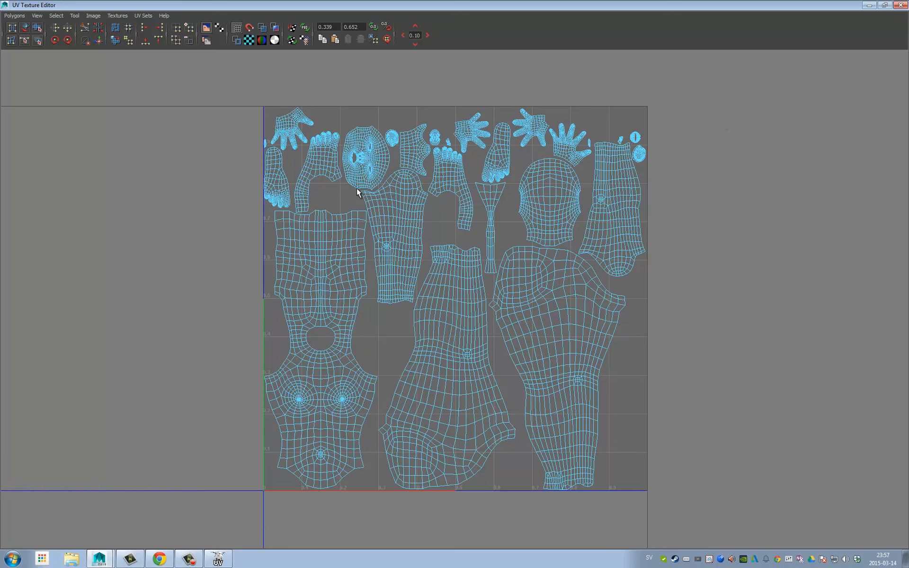
click(901, 6)
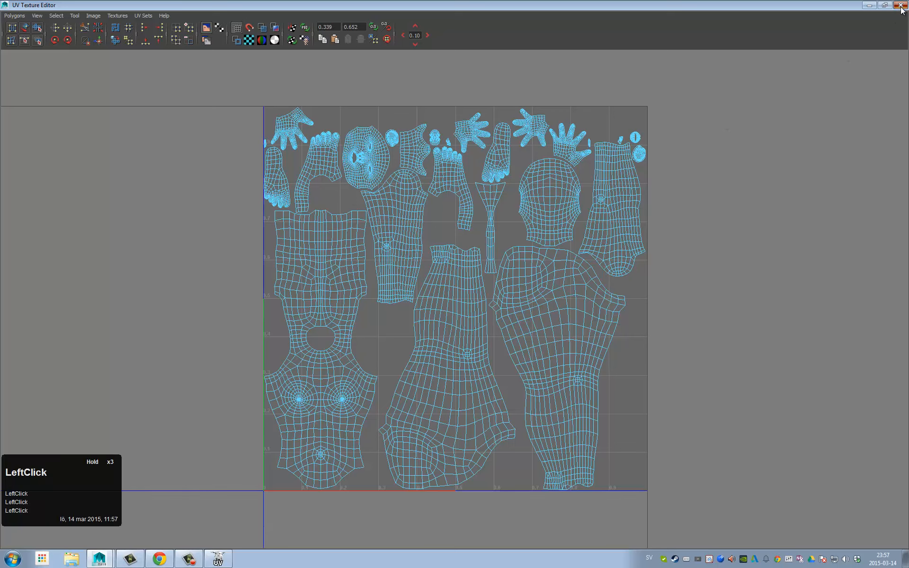
Step: Switch to UVLayout, show the body in 3D and compare its viewport navigation with Maya's
key(alt+Tab)
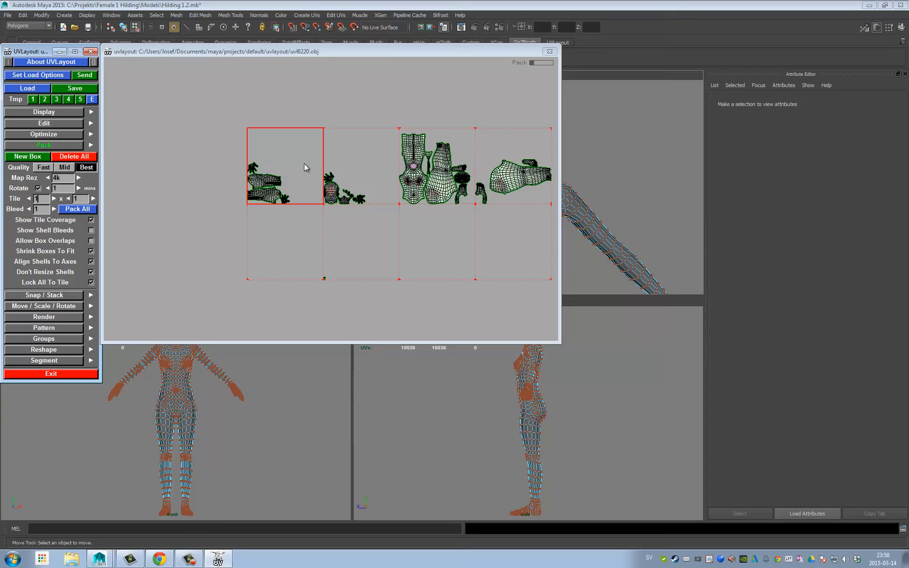
key(u)
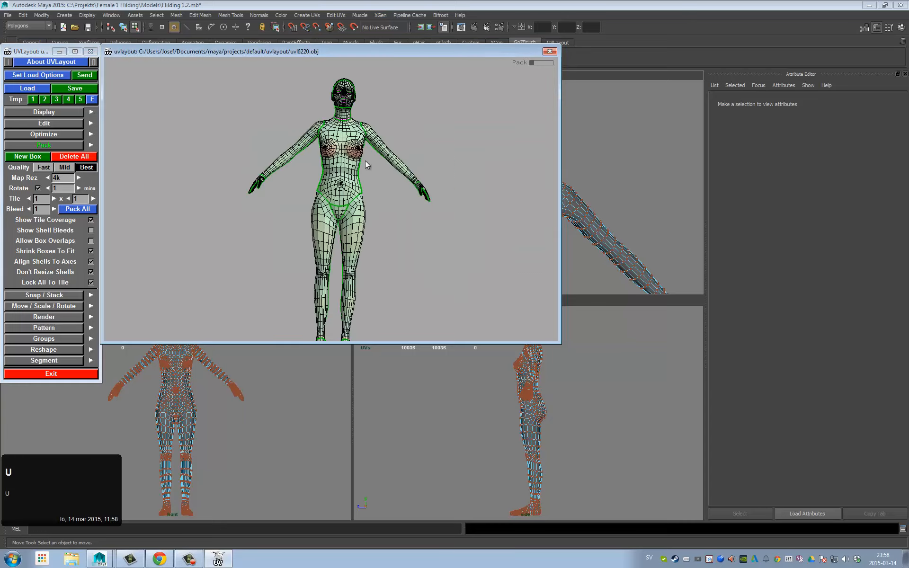
alt+drag(382, 210, 333, 156)
click(620, 147)
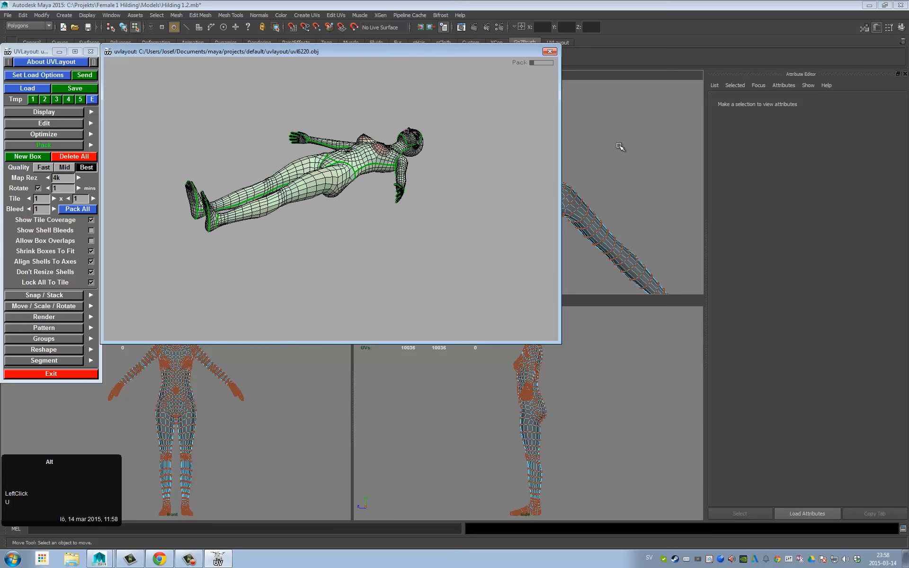
alt+middle_drag(621, 147, 656, 152)
alt+drag(656, 152, 519, 152)
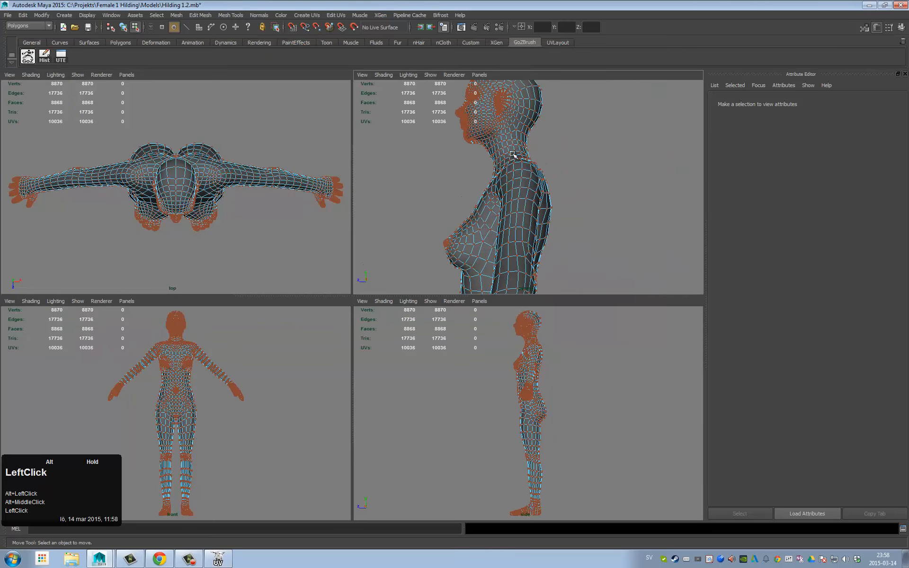
alt+right_drag(520, 152, 574, 158)
alt+middle_drag(574, 159, 571, 148)
key(alt+Tab)
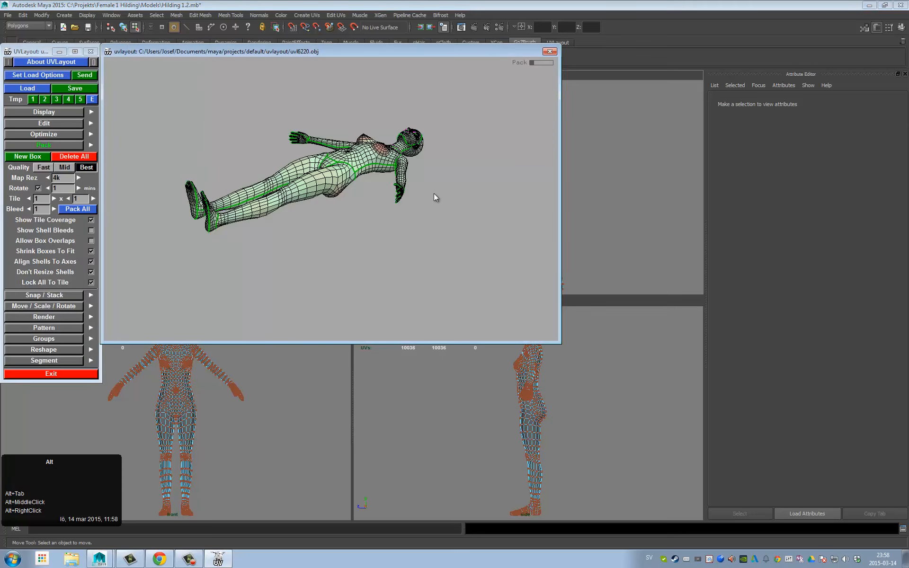
alt+right_drag(434, 194, 339, 208)
alt+drag(339, 208, 397, 214)
alt+middle_drag(397, 214, 490, 67)
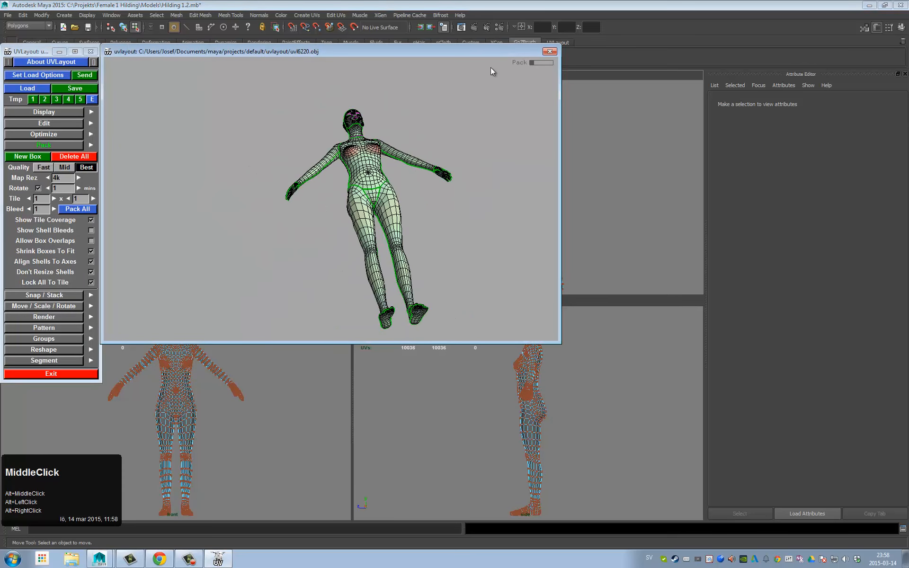
Step: Switch back to Maya, return to object selection and select the base mesh
click(597, 174)
click(547, 192)
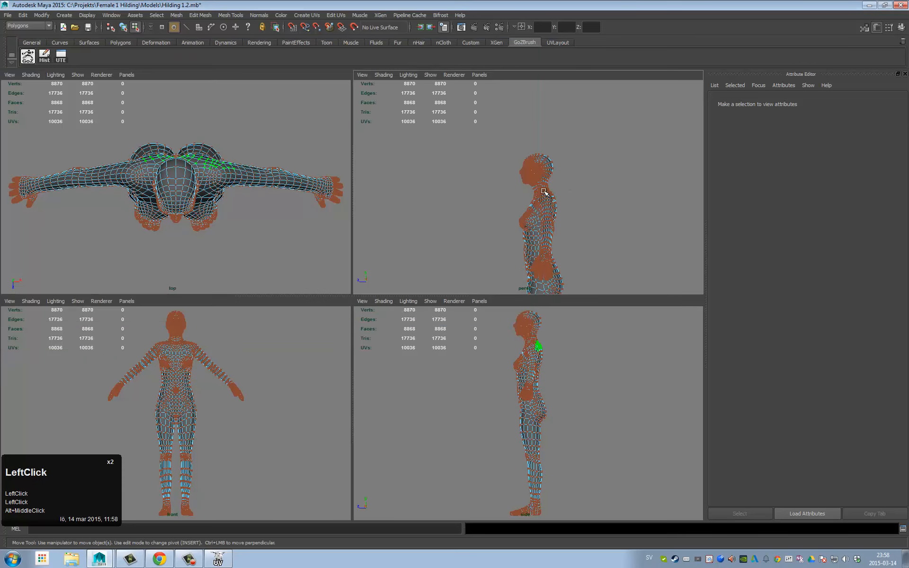
right_drag(547, 193, 587, 175)
click(539, 189)
key(f)
alt+drag(460, 183, 485, 170)
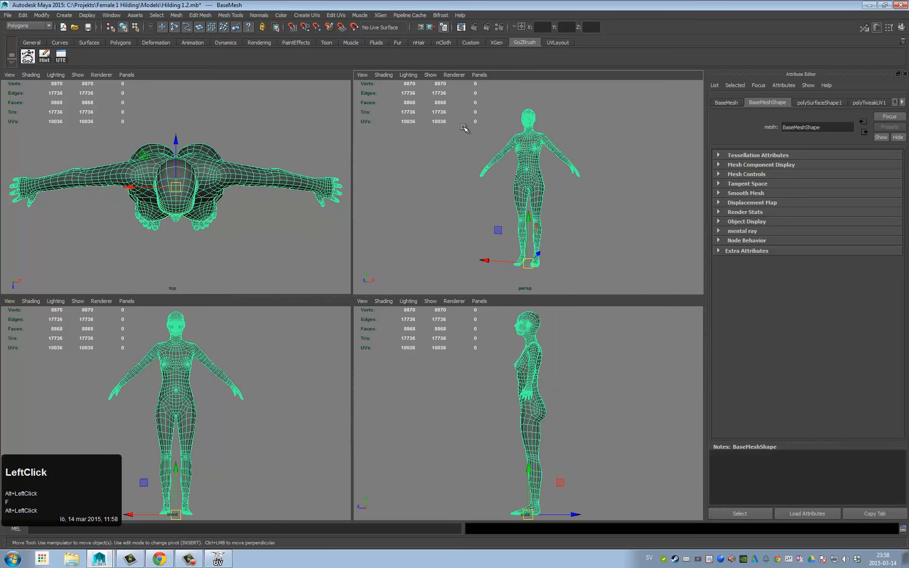
alt+drag(464, 128, 463, 135)
alt+middle_drag(462, 135, 434, 190)
alt+right_drag(435, 191, 588, 177)
alt+middle_drag(588, 176, 620, 159)
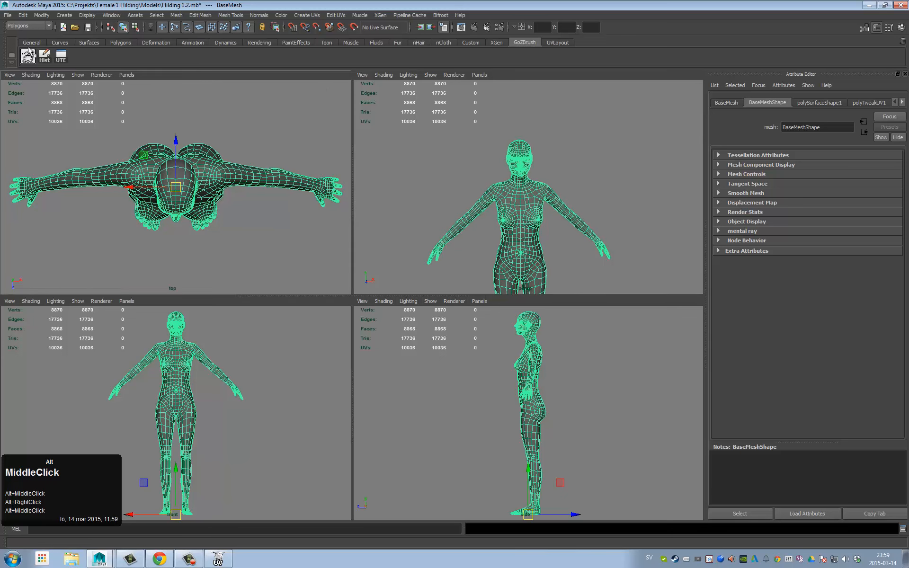
Step: Export the selected base mesh to the desktop as an FBX file named test
click(8, 15)
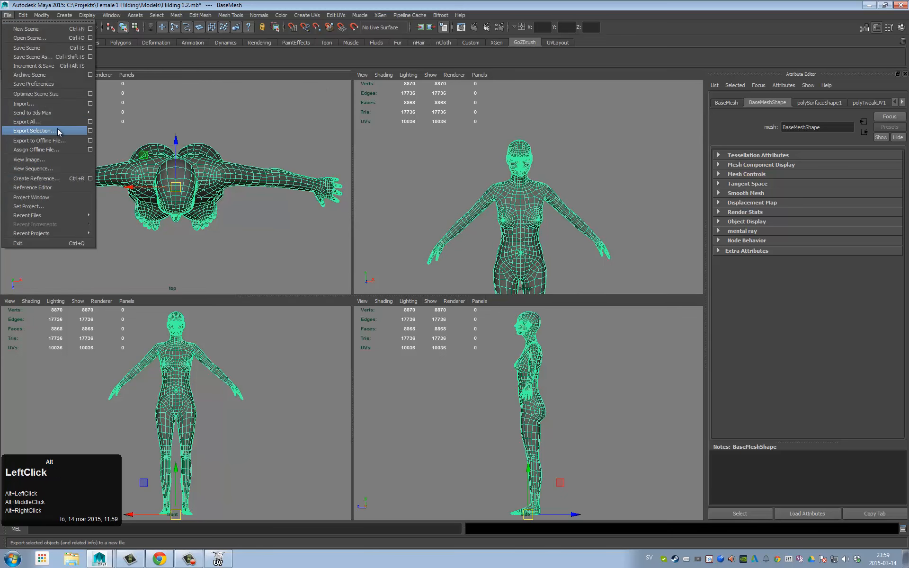
click(62, 130)
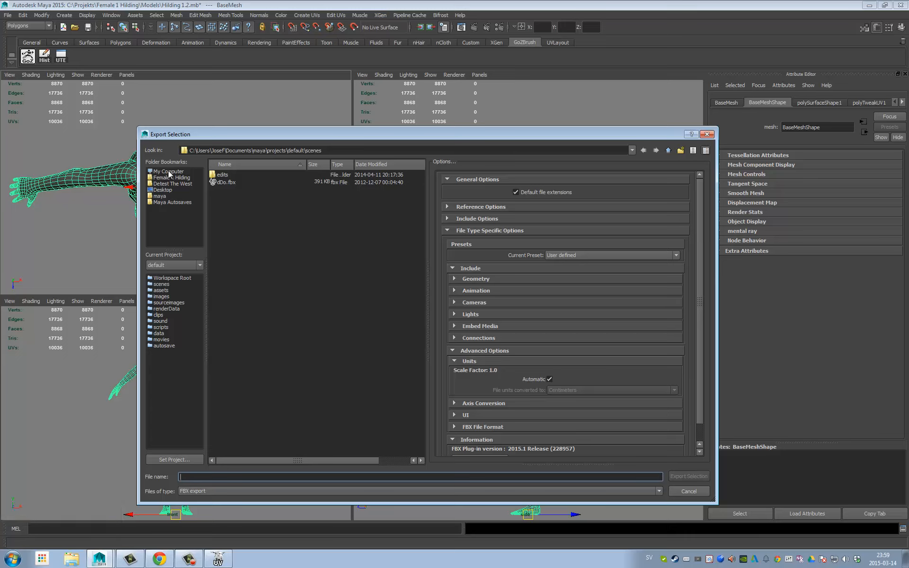
click(166, 190)
click(222, 475)
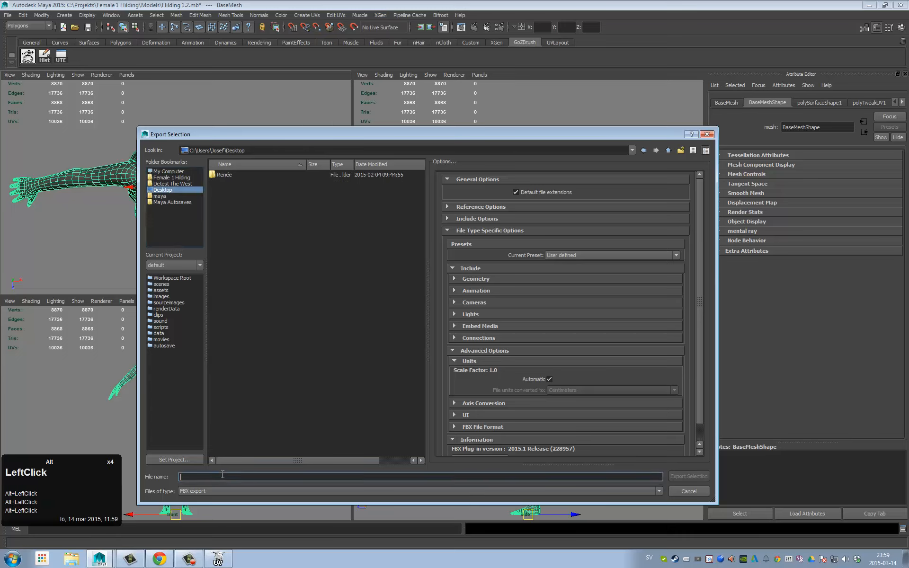
text(test)
click(689, 476)
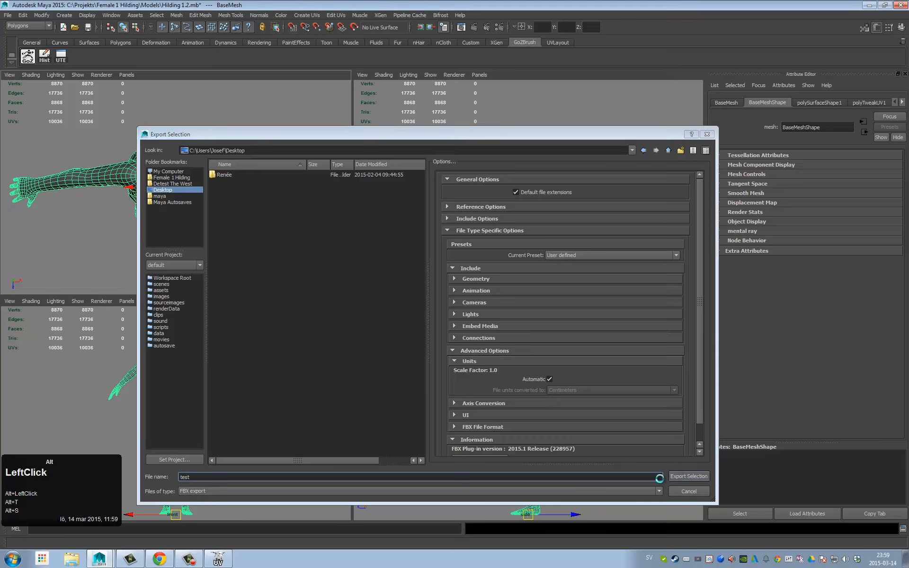
Step: Launch ZBrush and import test.fbx from the desktop with the FBX ExportImport plugin
key(super+d)
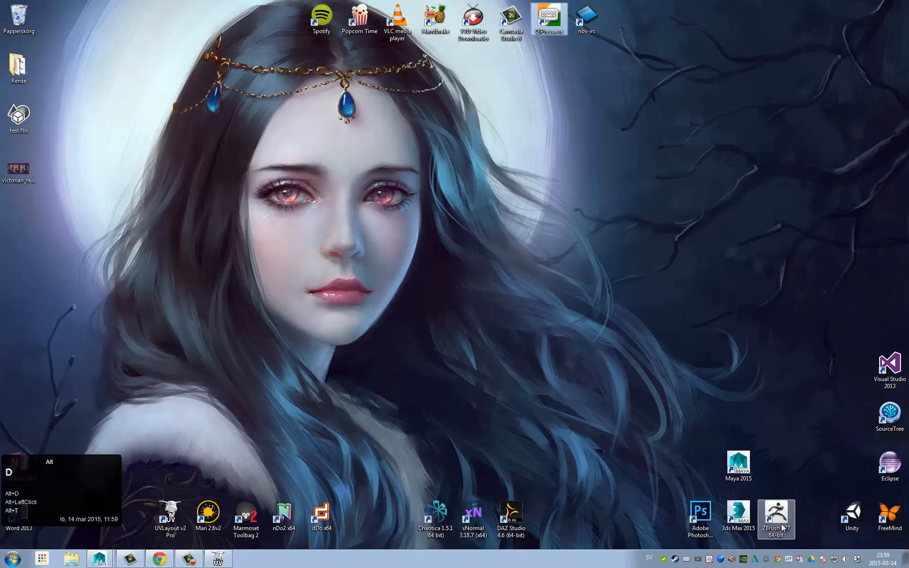
double_click(776, 516)
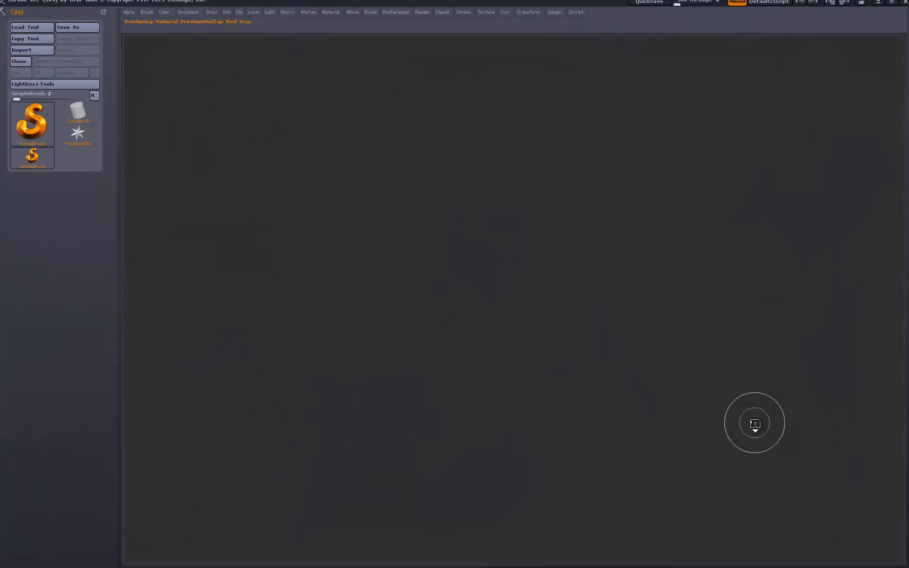
click(554, 12)
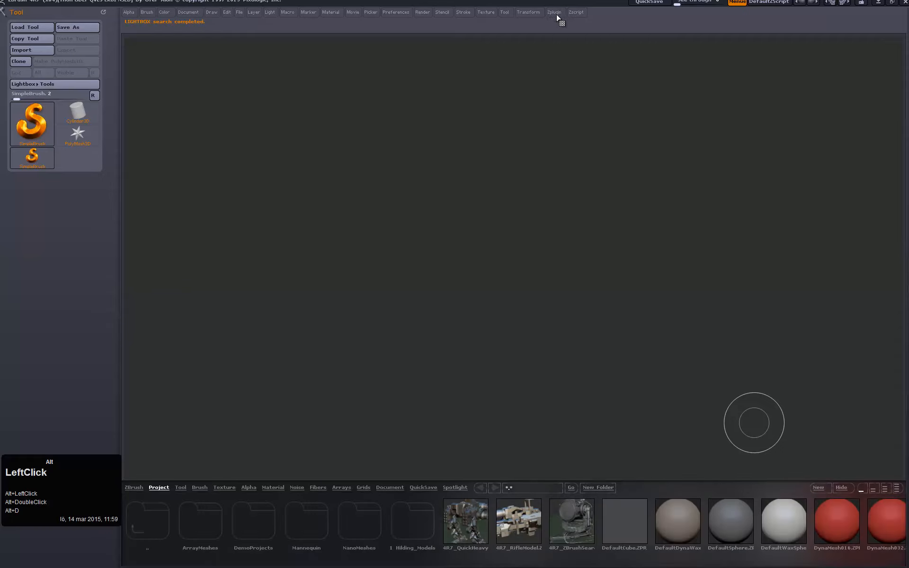
alt+click(595, 120)
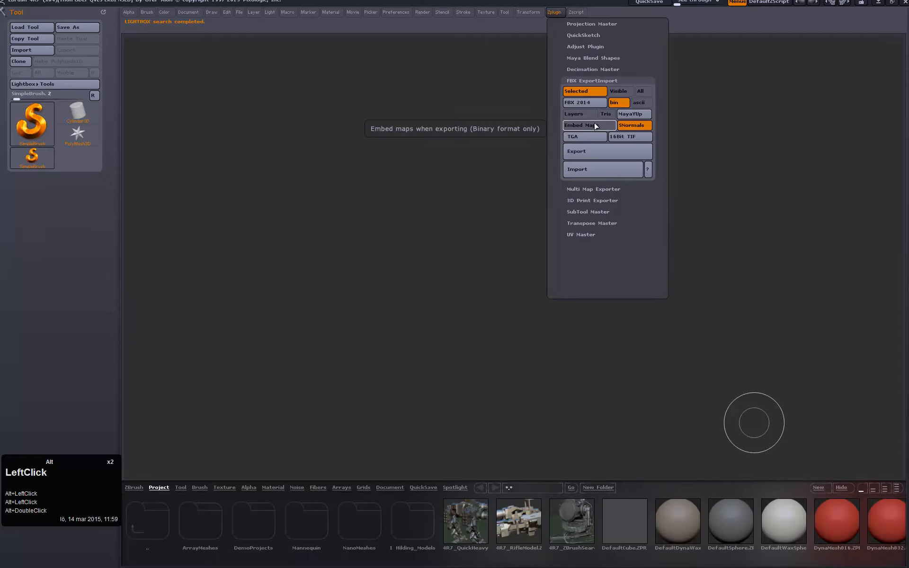
alt+click(595, 172)
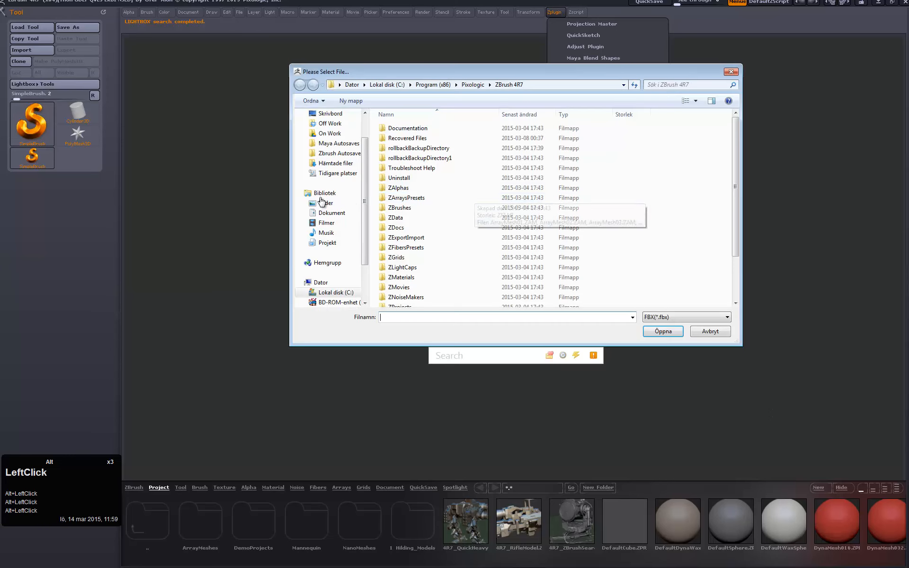
drag(365, 155, 365, 131)
click(331, 148)
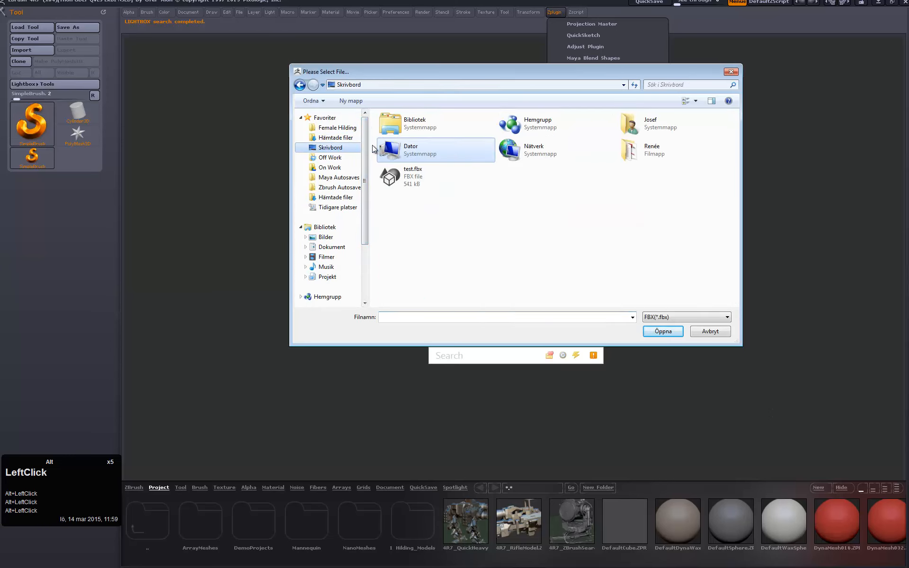
double_click(454, 182)
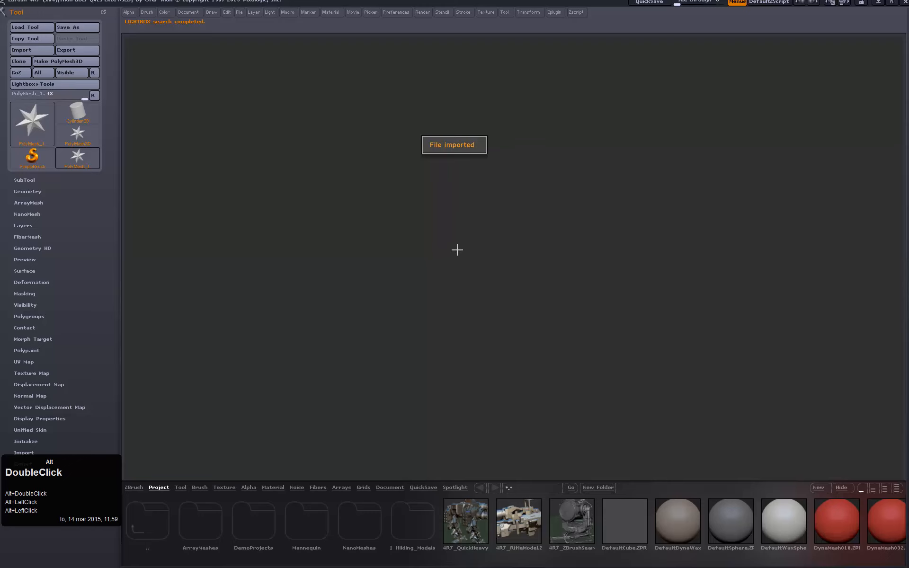
click(456, 237)
Step: Draw the imported base mesh on the canvas in edit mode, give it a light grey standard material and frame it
click(479, 209)
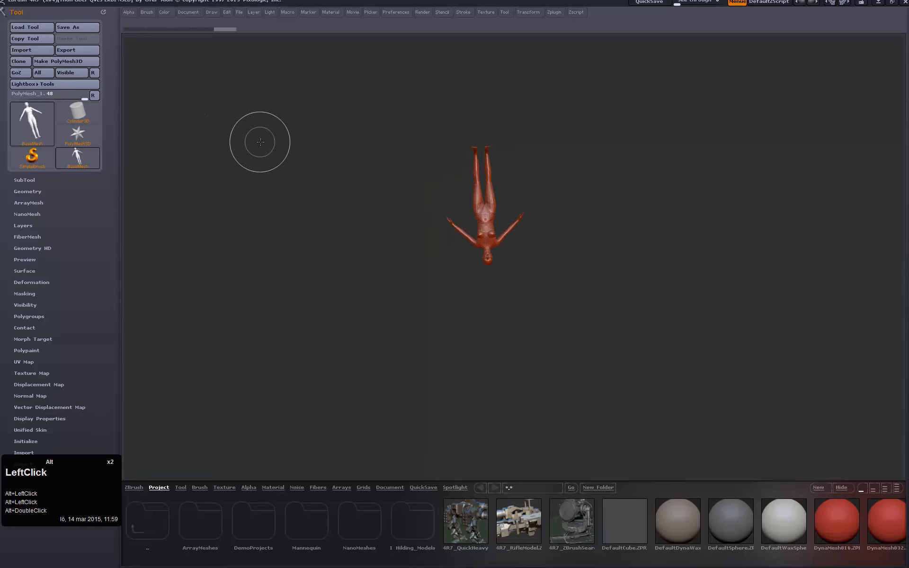
key(t)
key(space)
click(390, 299)
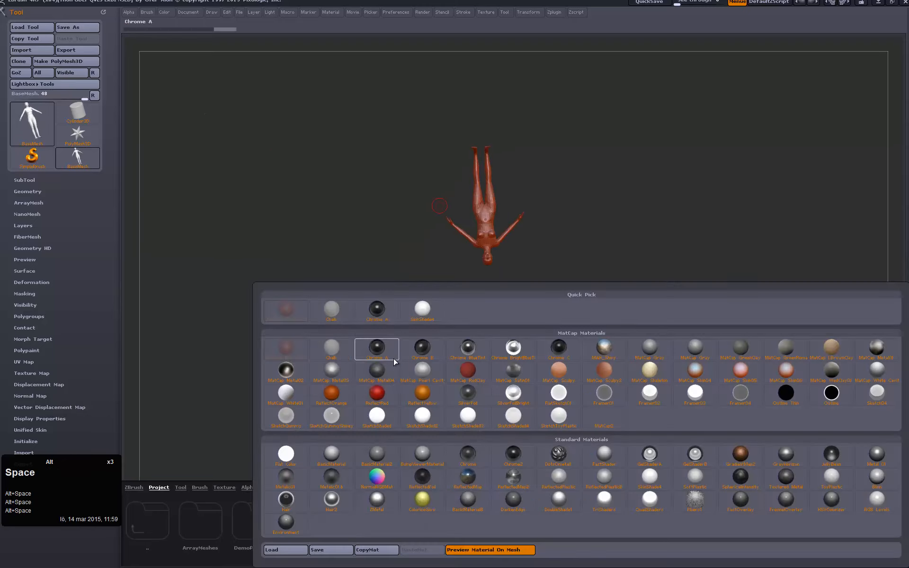
click(593, 483)
key(f)
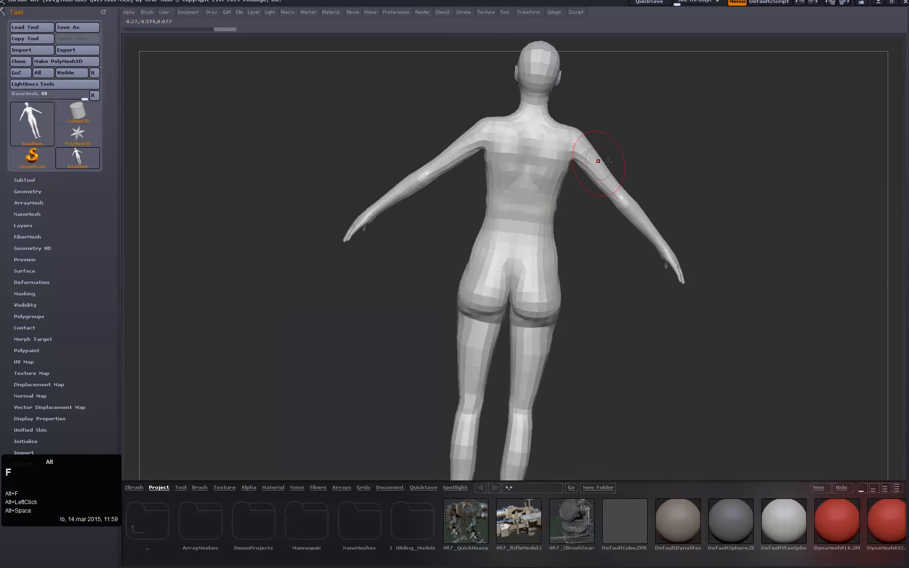
Step: Hide LightBox and turn on the polygroup wireframe display with the figure facing front
mouse_move(634, 140)
mouse_down()
mouse_move(675, 118)
mouse_move(627, 138)
mouse_up()
key(comma)
key(shift+f)
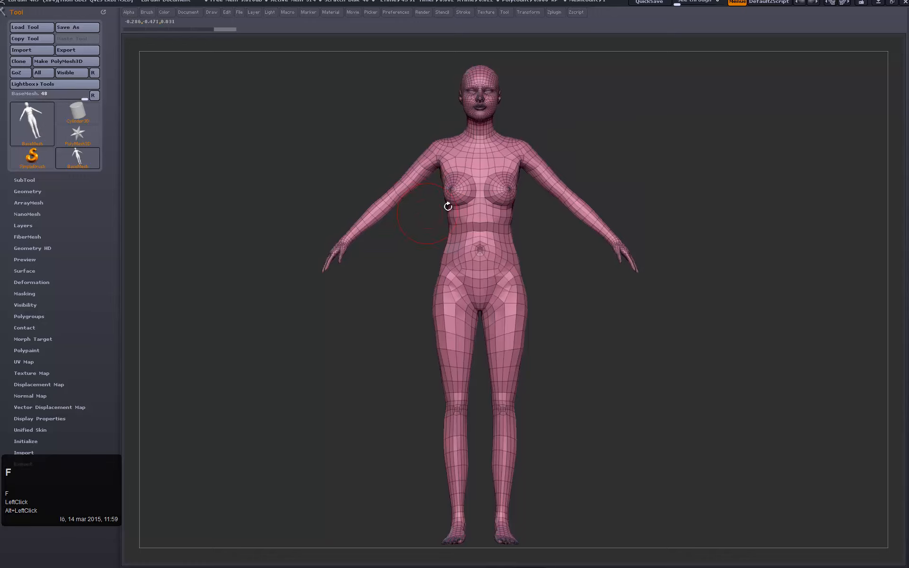
Step: Create polygroups from the mesh's UV shells with Auto Groups With UV
click(26, 316)
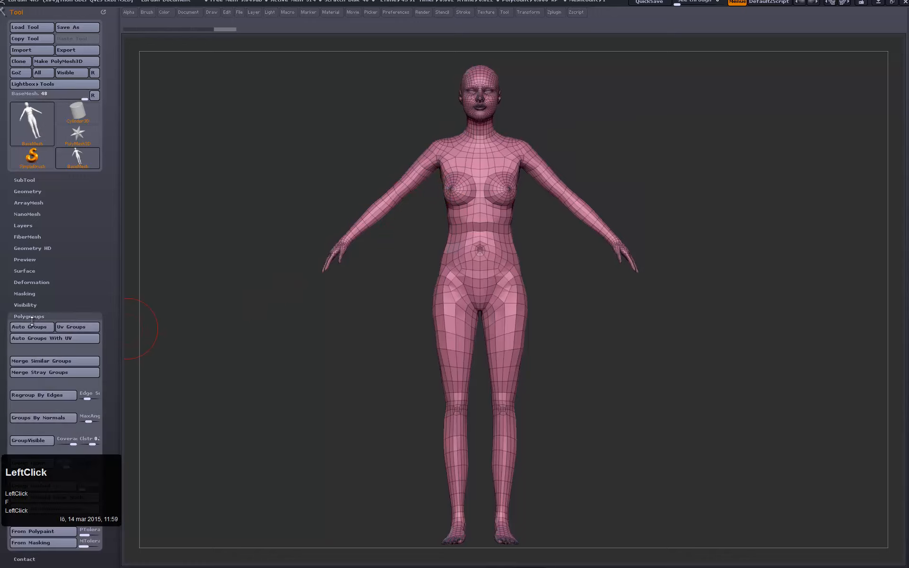
click(71, 339)
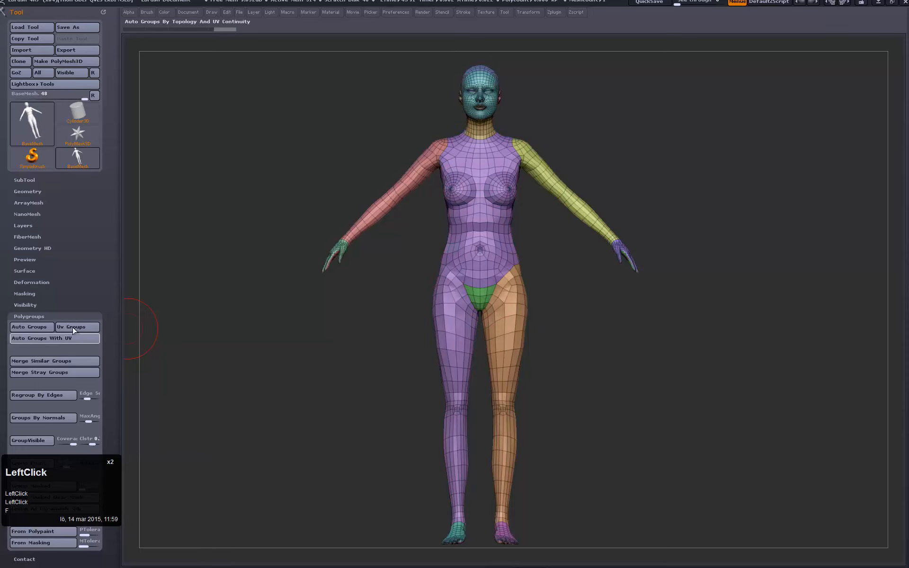
drag(609, 163, 602, 191)
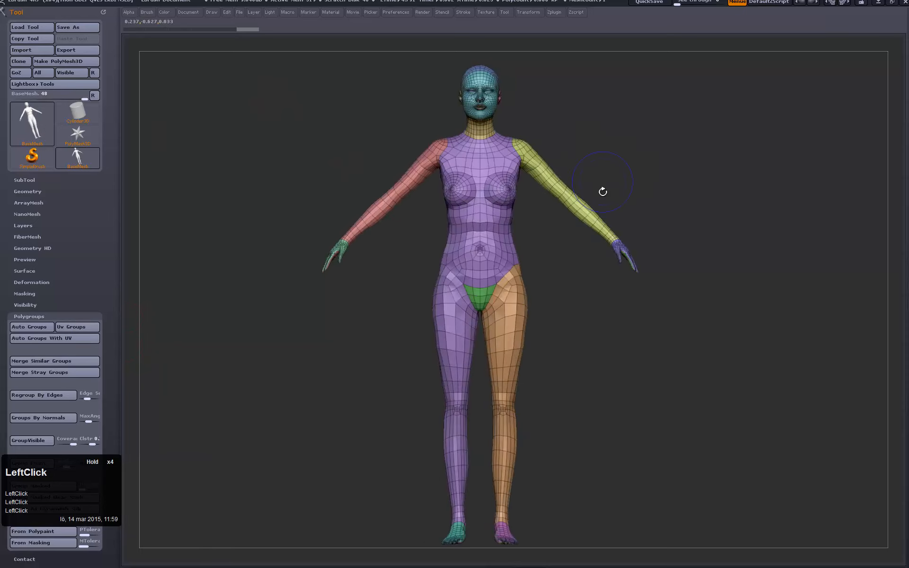